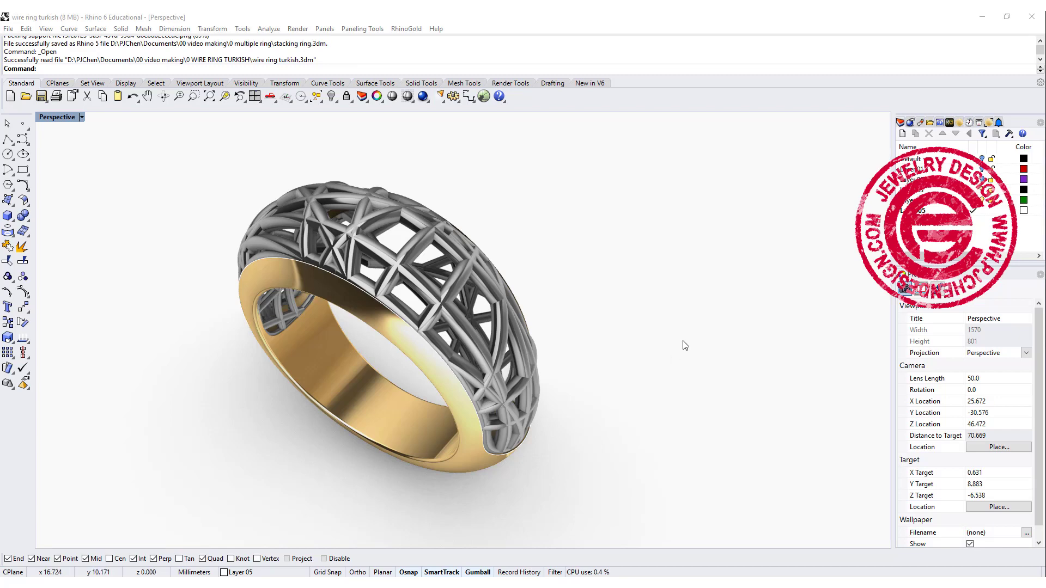
mouse_move(692, 333)
right_down()
mouse_move(675, 358)
mouse_move(665, 320)
mouse_move(733, 301)
mouse_move(583, 319)
mouse_move(598, 355)
mouse_move(700, 341)
right_up()
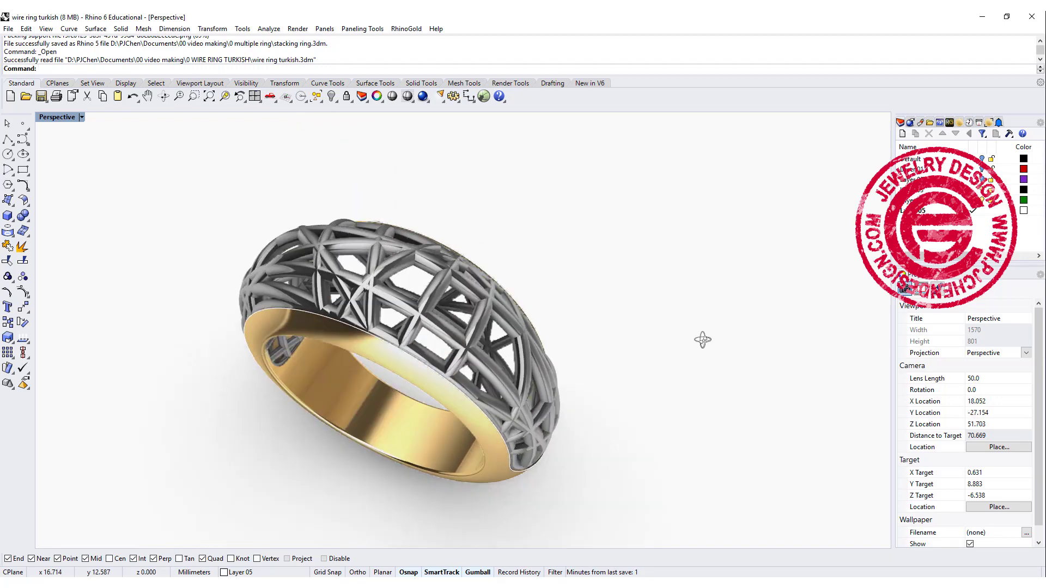
scroll(591, 369, up, 3)
scroll(611, 362, down, 2)
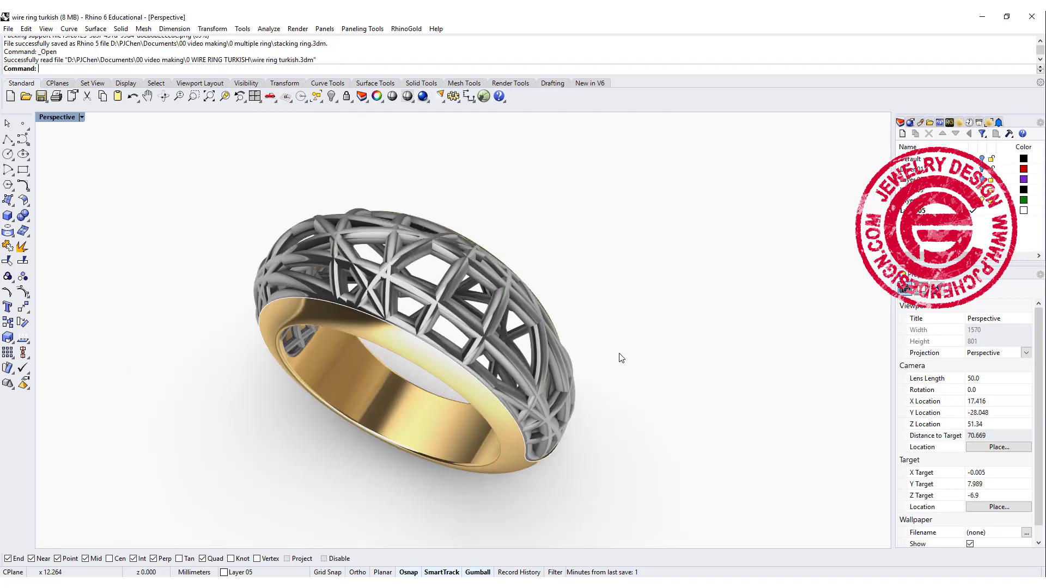
right_drag(621, 358, 546, 289)
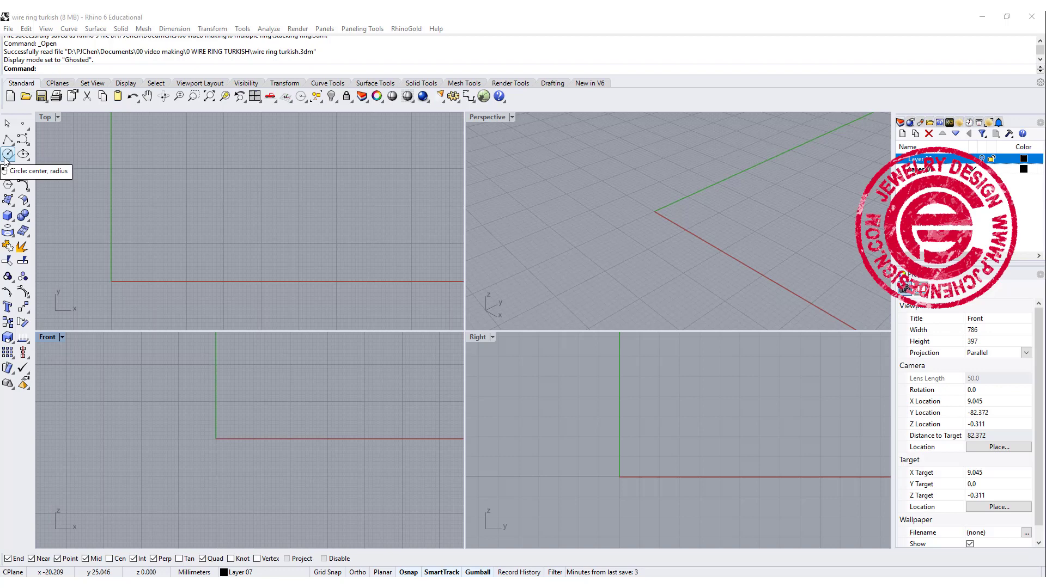
Draw a 16 mm diameter circle centred on the origin in the Front view
click(7, 156)
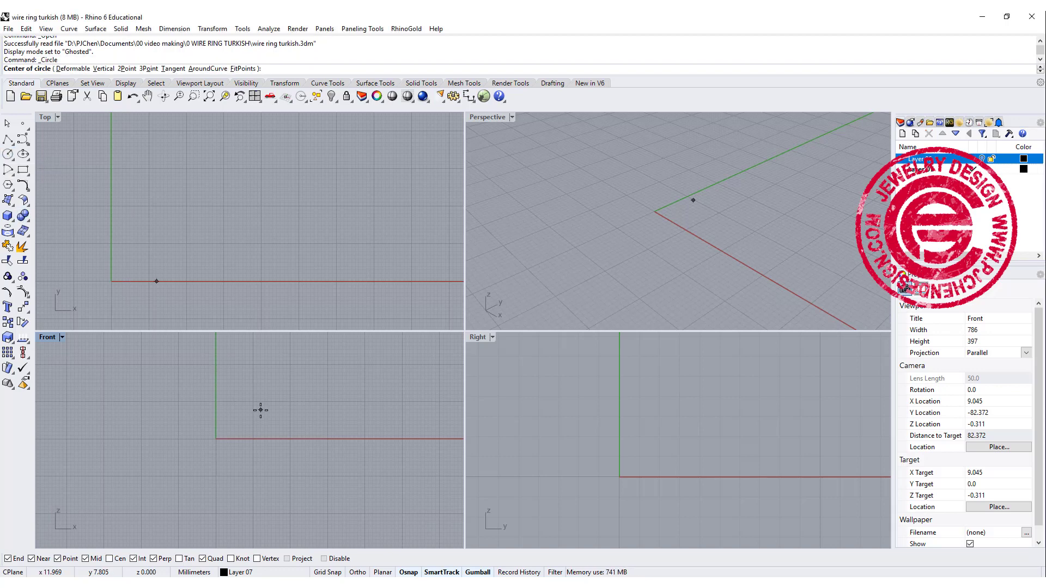
text(0)
key(Return)
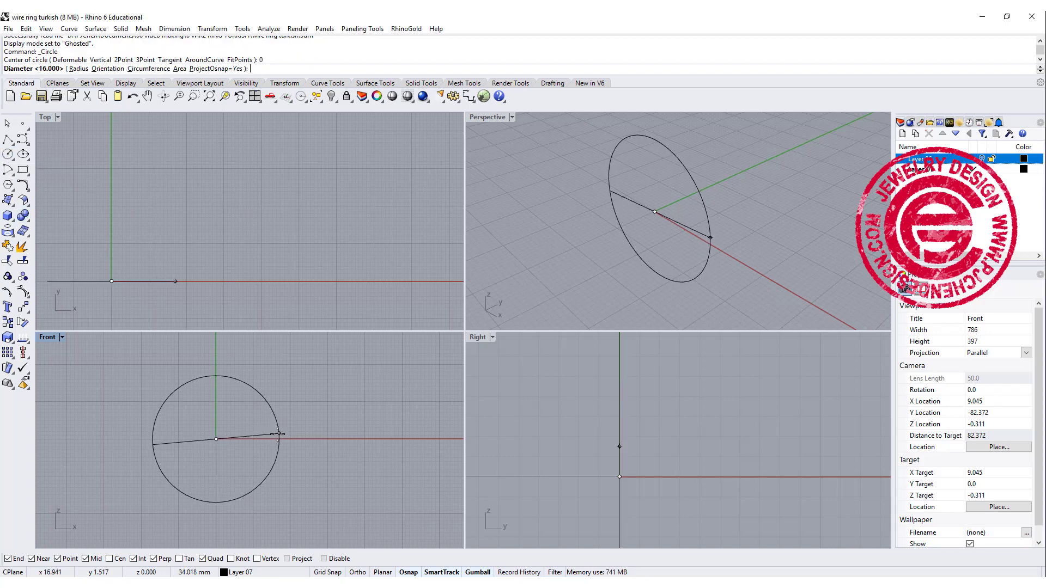
key(Return)
scroll(654, 407, down, 3)
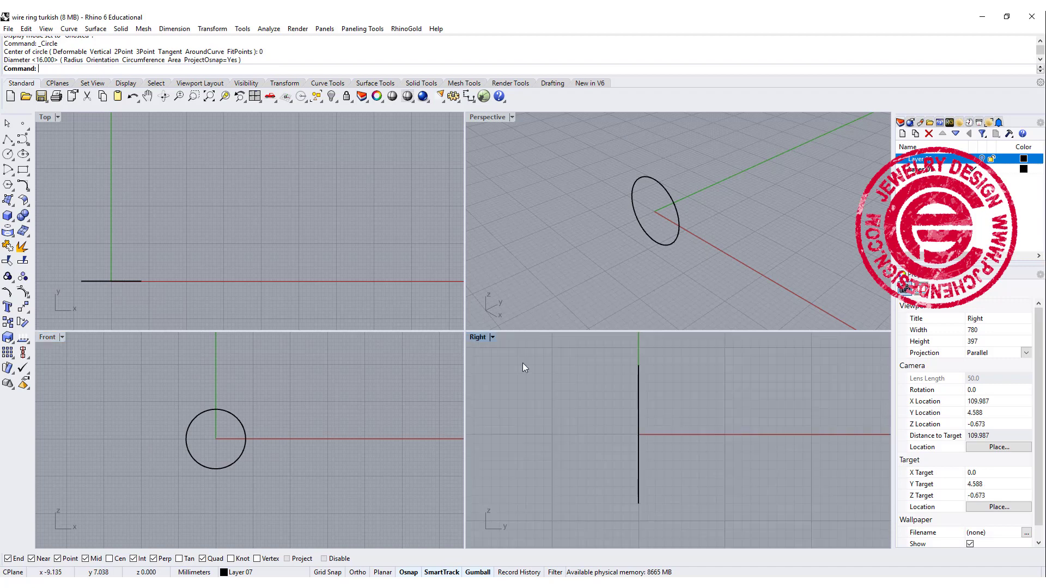
In the Right view, draw a 180-degree arc of about 4.9 mm radius, centred on the top of the circle and bulging upward
double_click(476, 338)
right_drag(479, 345, 491, 394)
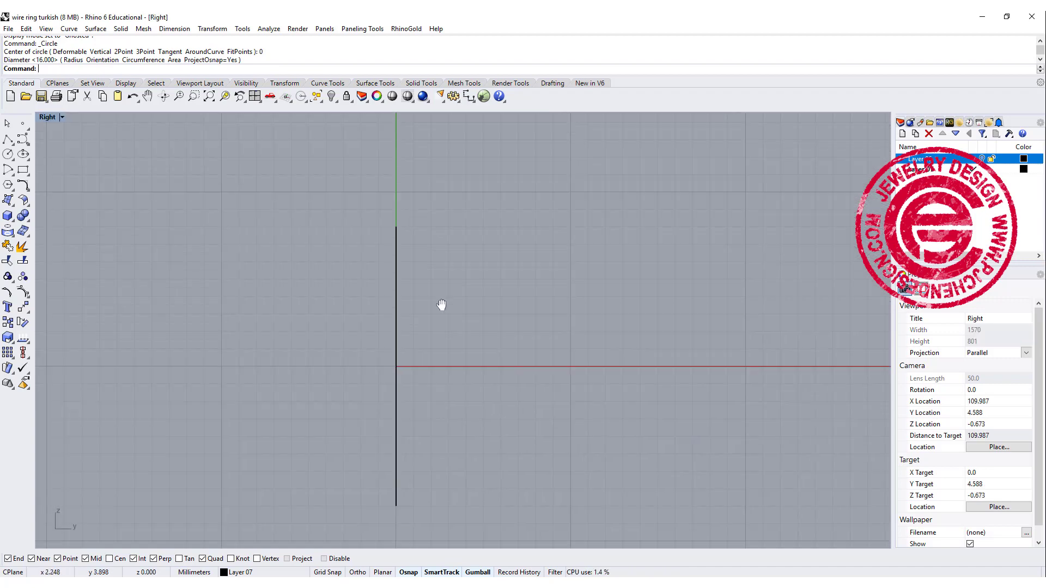
click(9, 170)
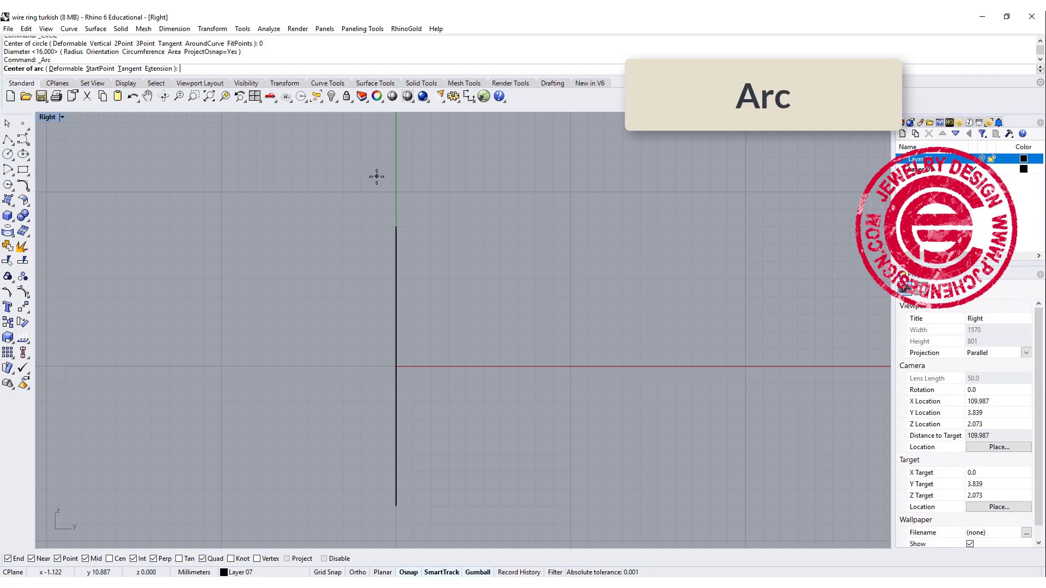
click(396, 226)
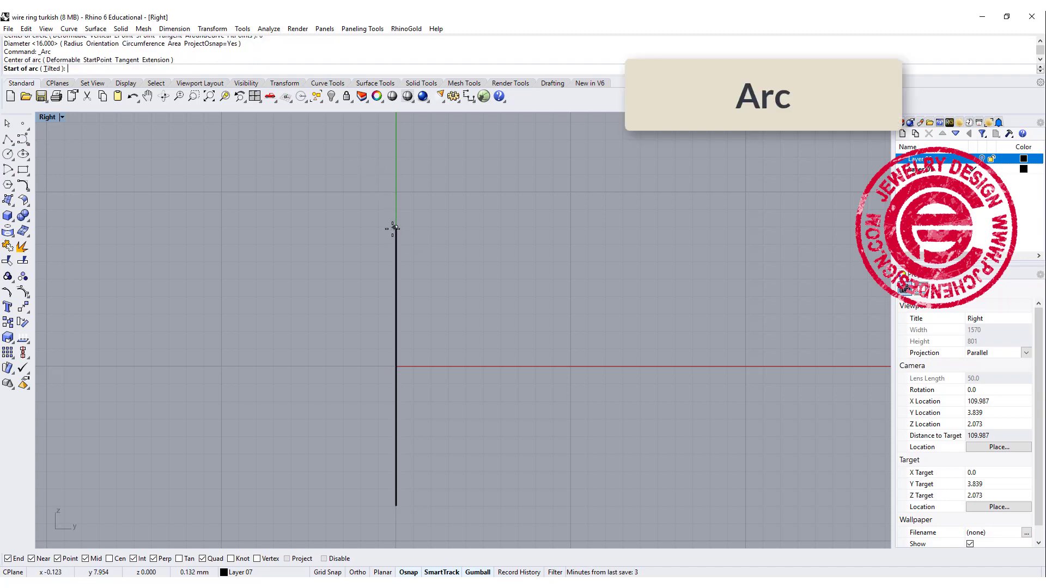
key(shift)
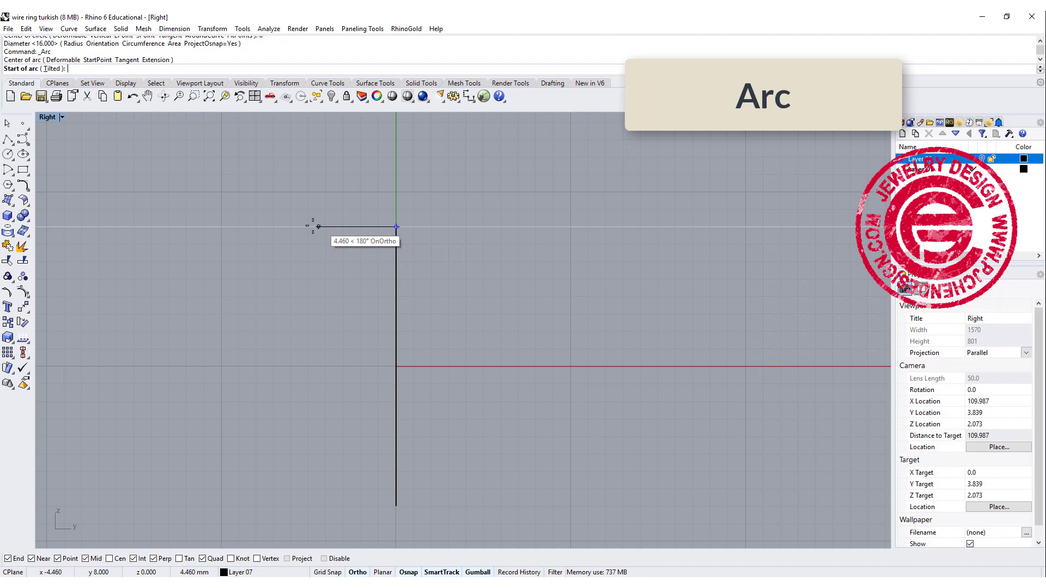
click(310, 227)
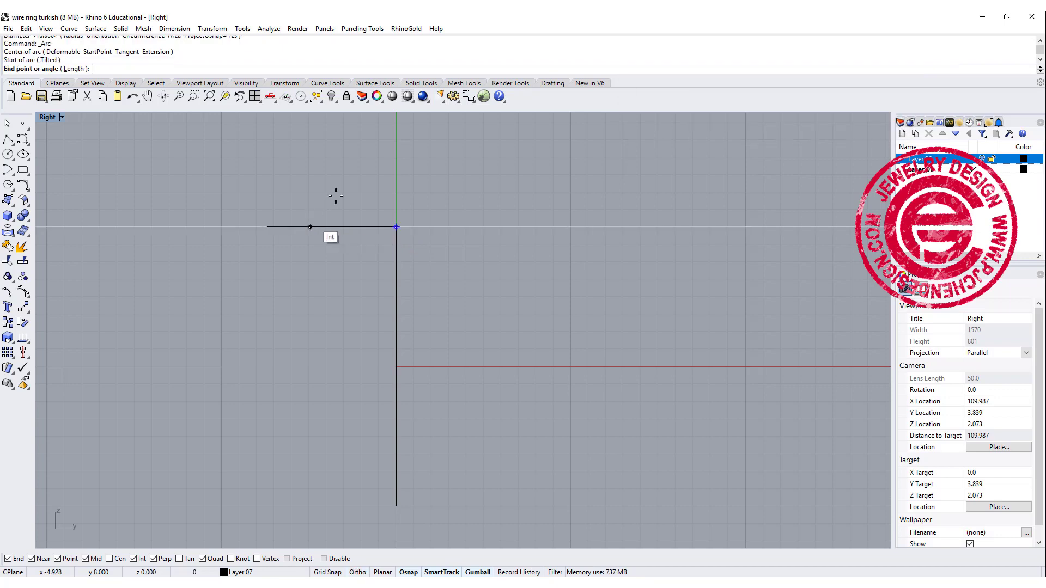
click(433, 223)
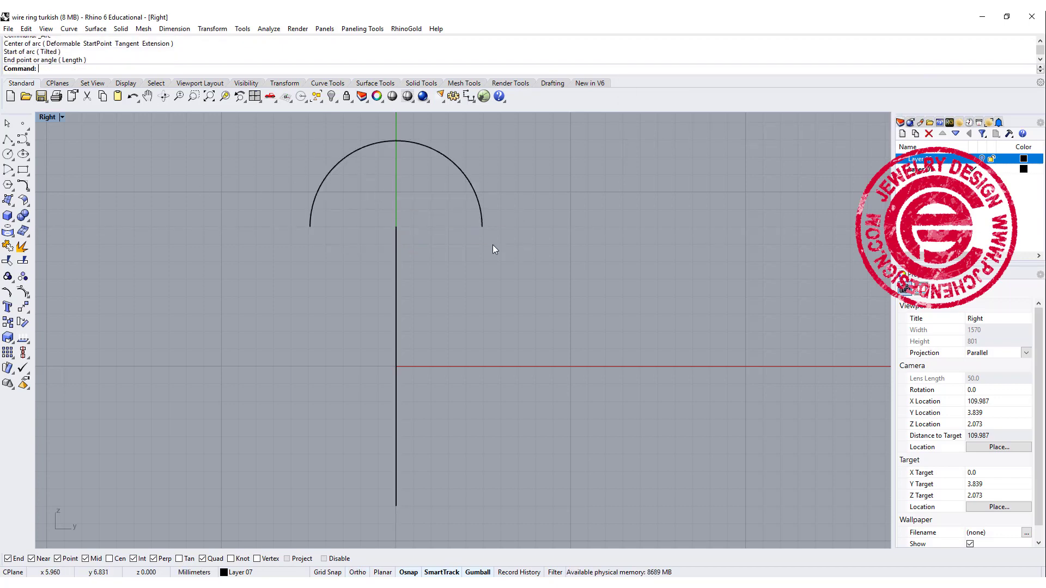
Flatten the arc slightly by moving its three upper control points straight down
right_drag(475, 217, 480, 237)
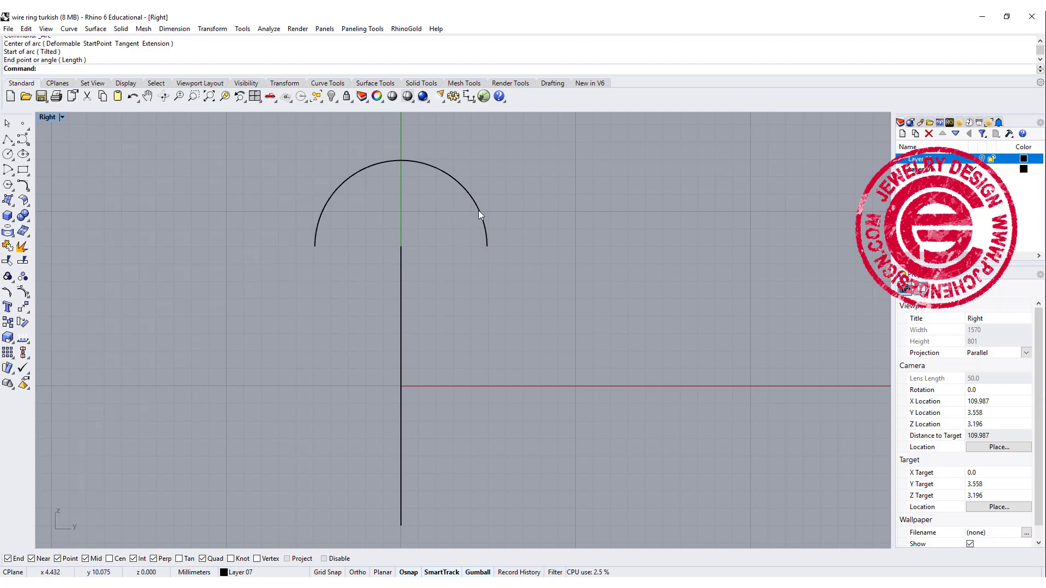
click(478, 210)
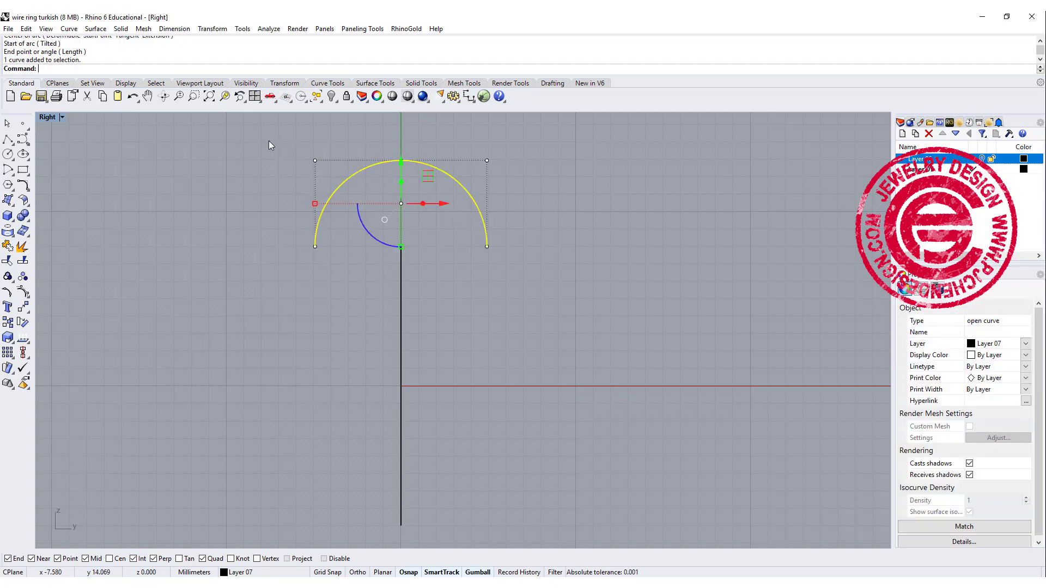
drag(269, 141, 557, 175)
drag(398, 123, 400, 135)
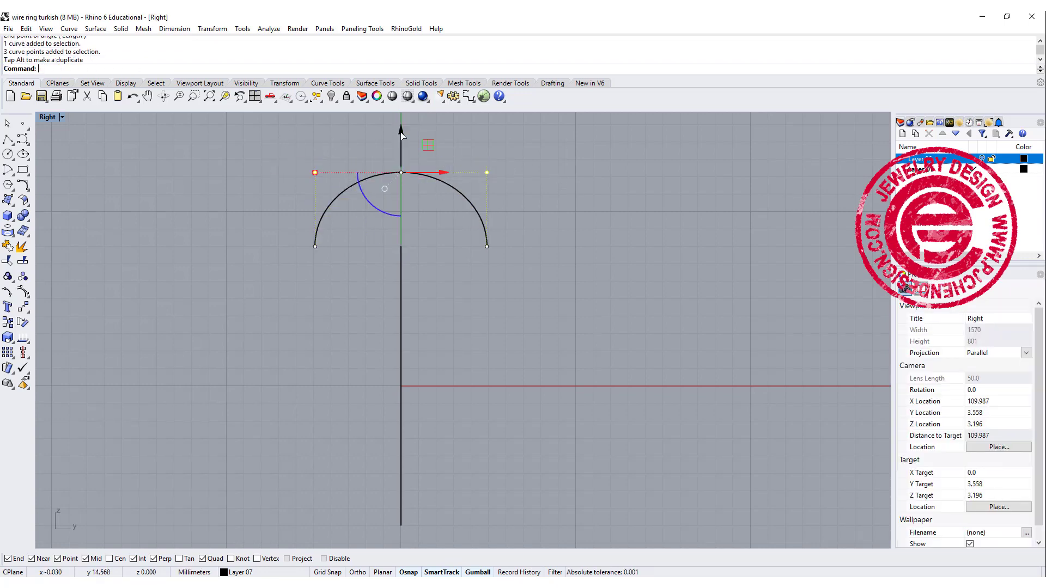
key(Escape)
Close the flattened arc with a straight line between its two endpoints
click(9, 140)
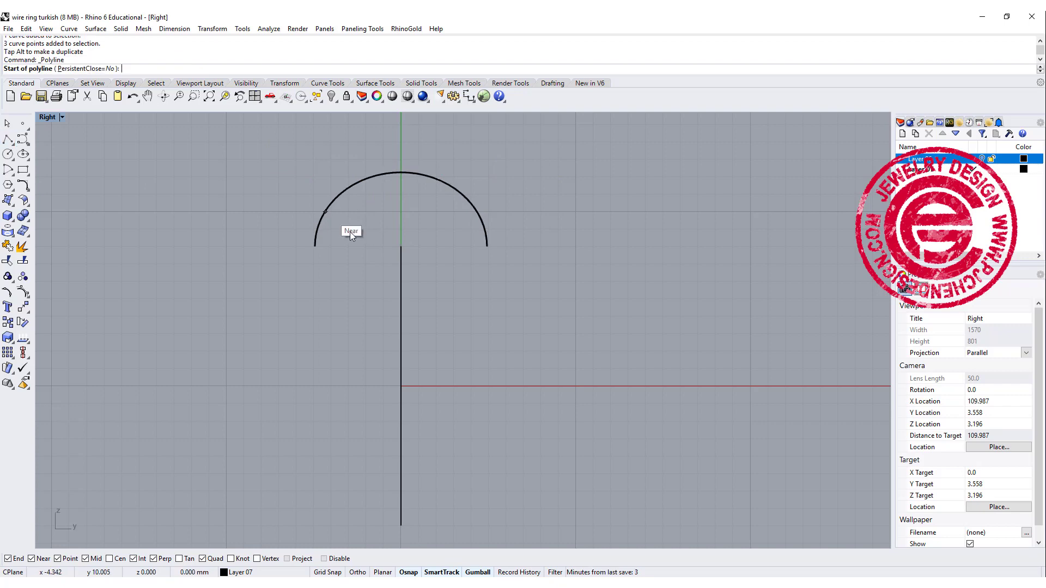
click(315, 247)
click(487, 247)
right_click(500, 281)
Mirror a copy of the half-round profile across the horizontal axis through the origin, onto the underside of the circle
scroll(497, 321, down, 4)
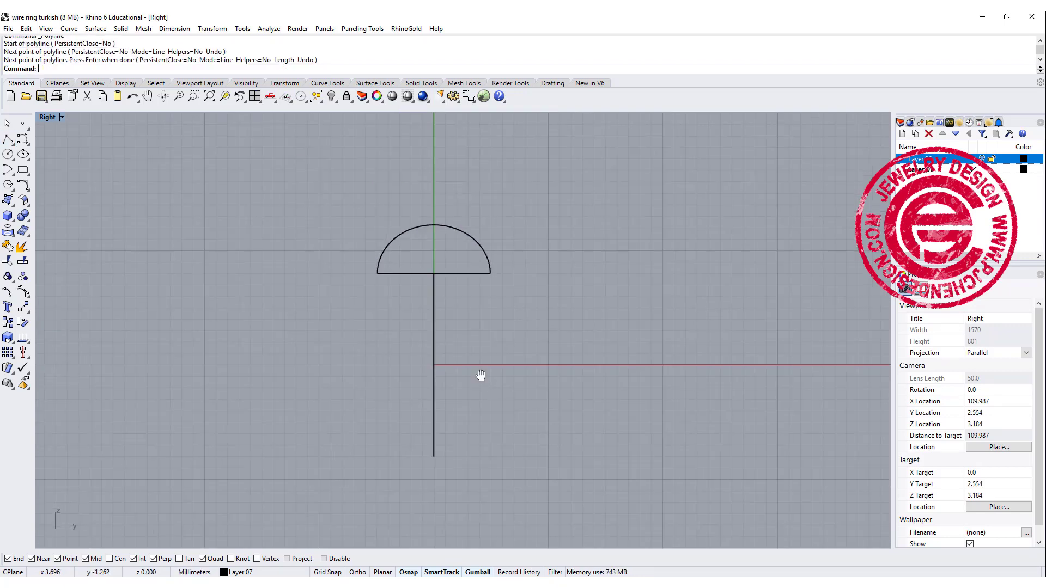
right_drag(481, 373, 460, 296)
scroll(460, 296, up, 2)
right_drag(444, 344, 437, 364)
drag(467, 199, 377, 188)
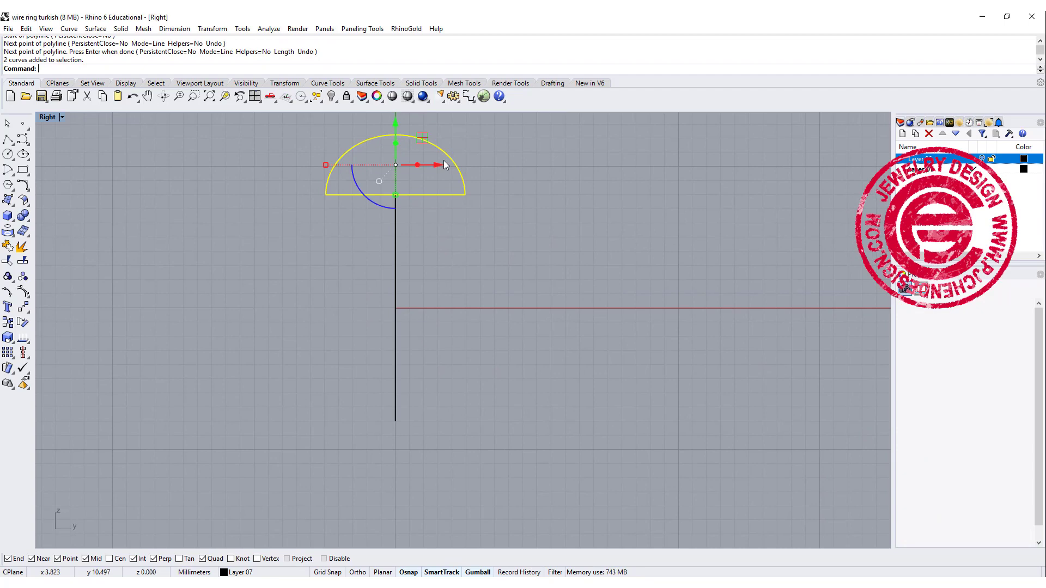
click(23, 307)
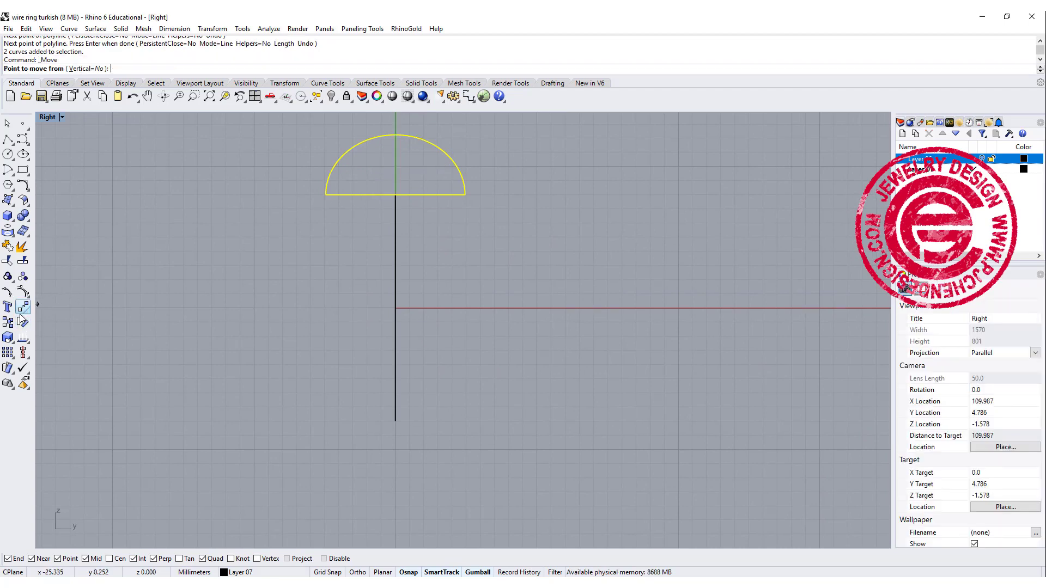
click(28, 311)
click(121, 313)
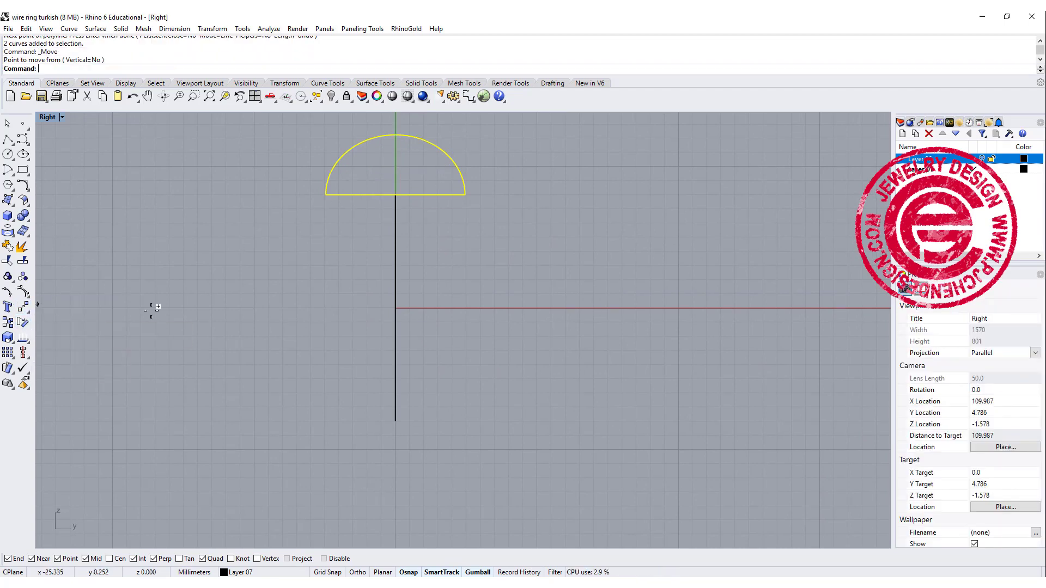
key(Return)
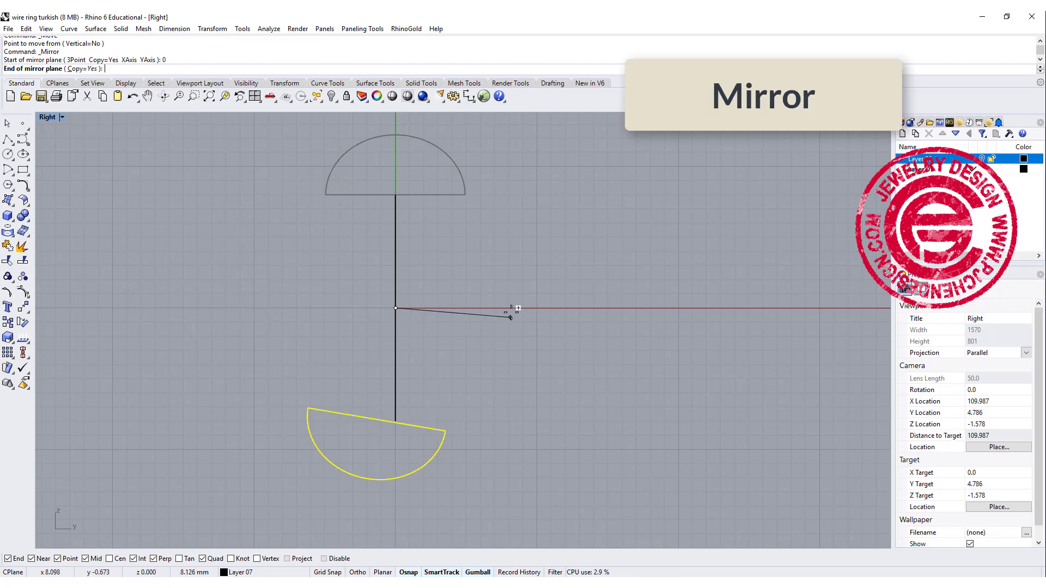
click(514, 309)
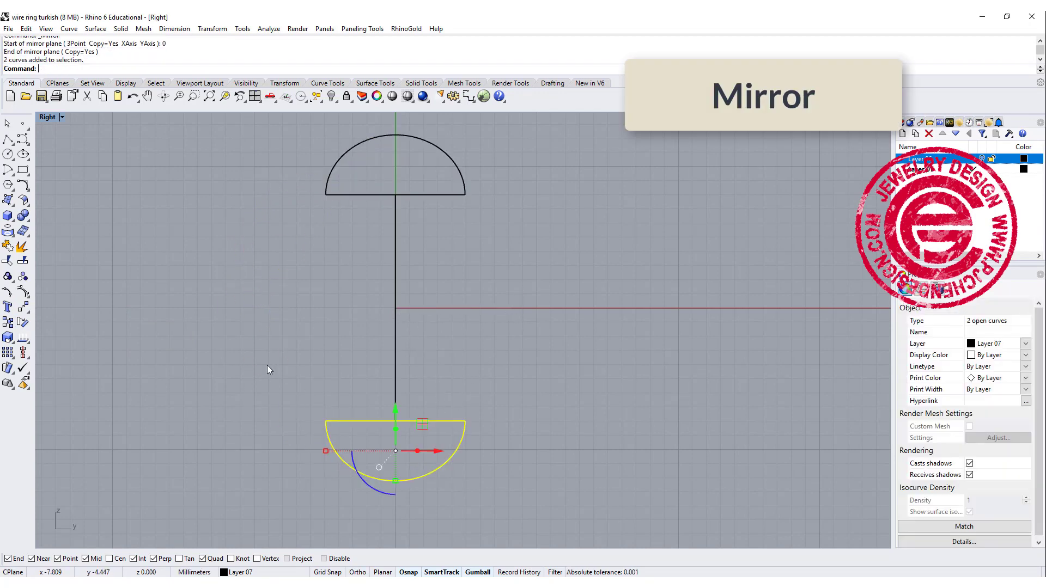
Scale the lower profile down uniformly to a little over half its size, from the midpoint of its flat edge
click(7, 339)
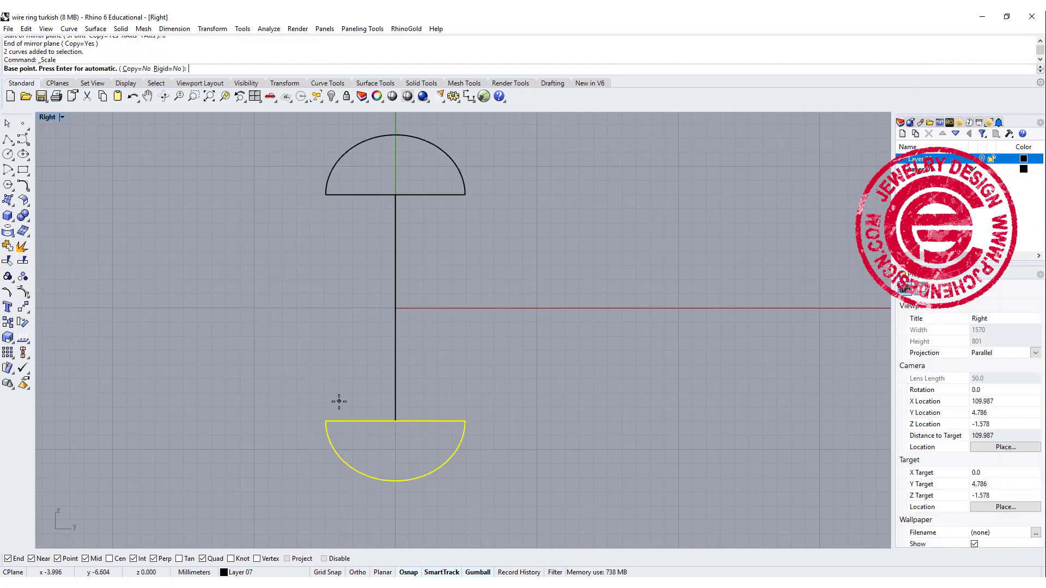
click(396, 421)
click(599, 421)
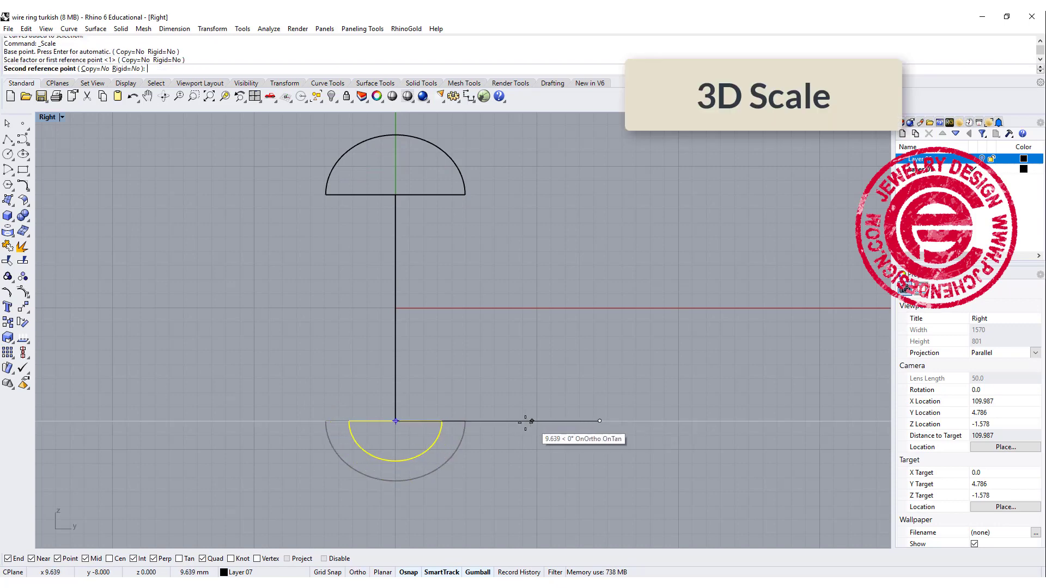
click(512, 421)
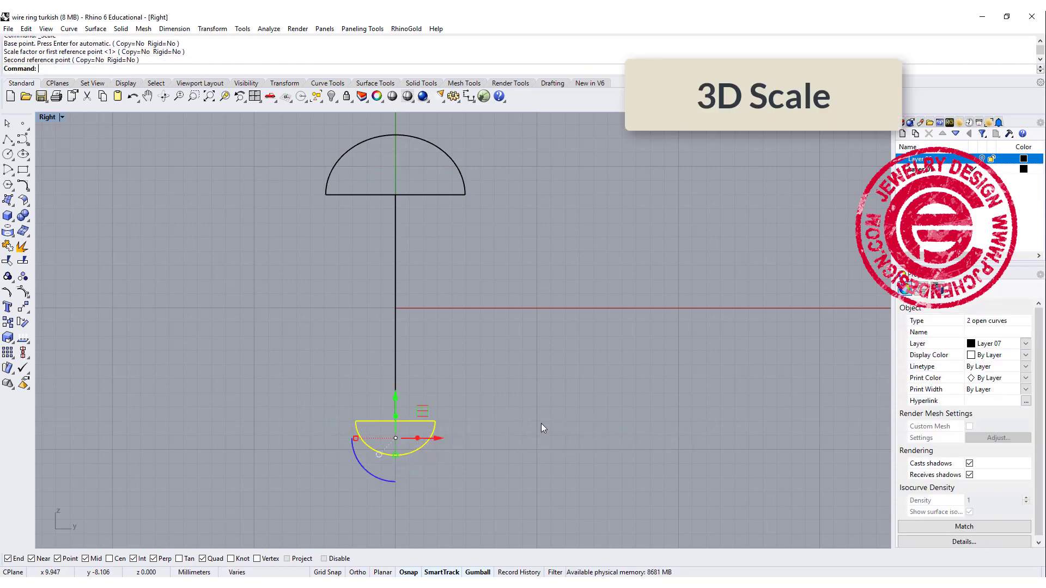
click(541, 423)
Join the arc and line of the upper and lower profiles into two closed curves
right_drag(453, 339, 448, 350)
scroll(436, 432, up, 4)
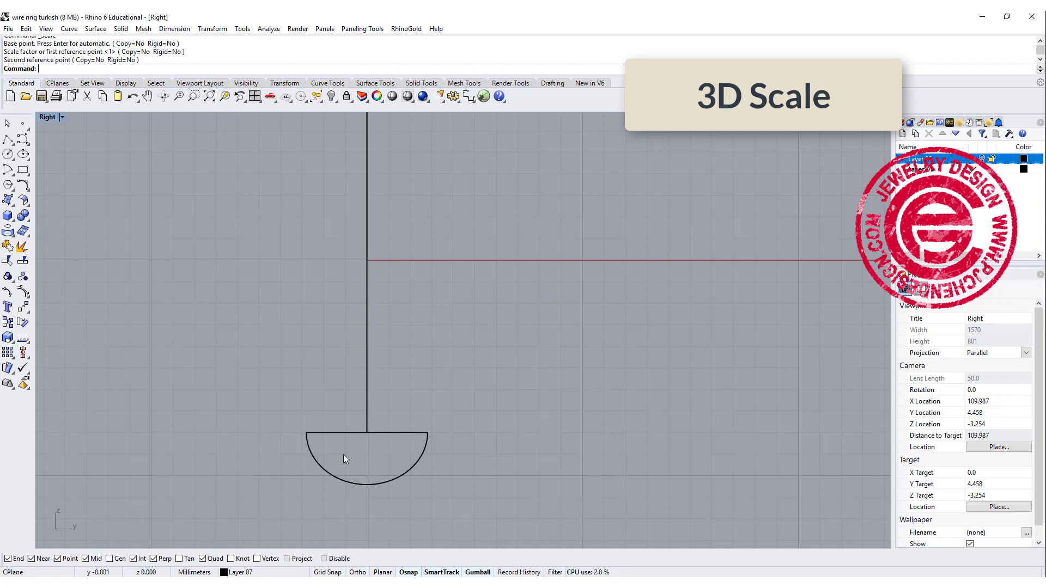
scroll(466, 394, down, 3)
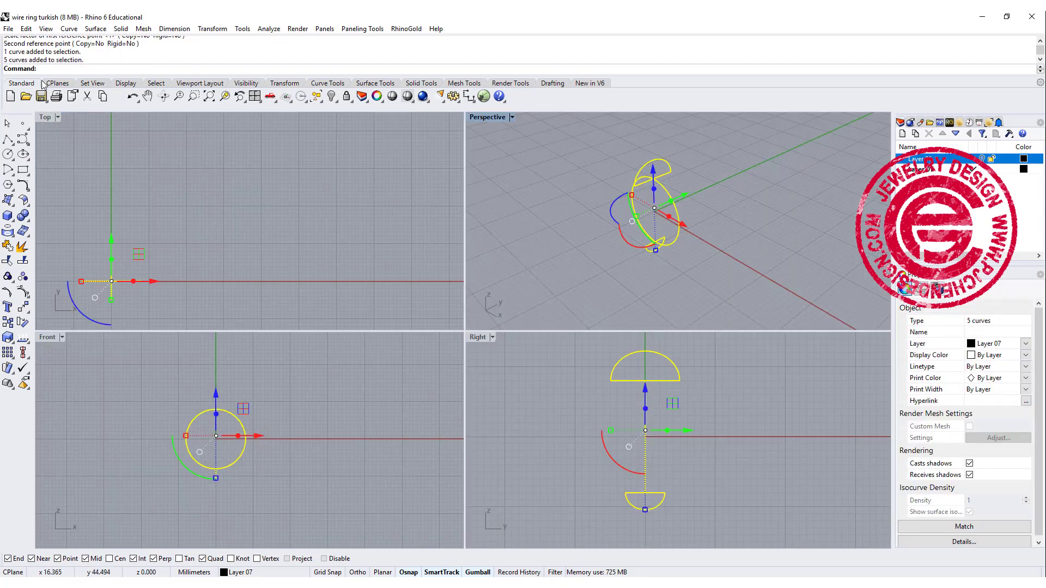
click(8, 247)
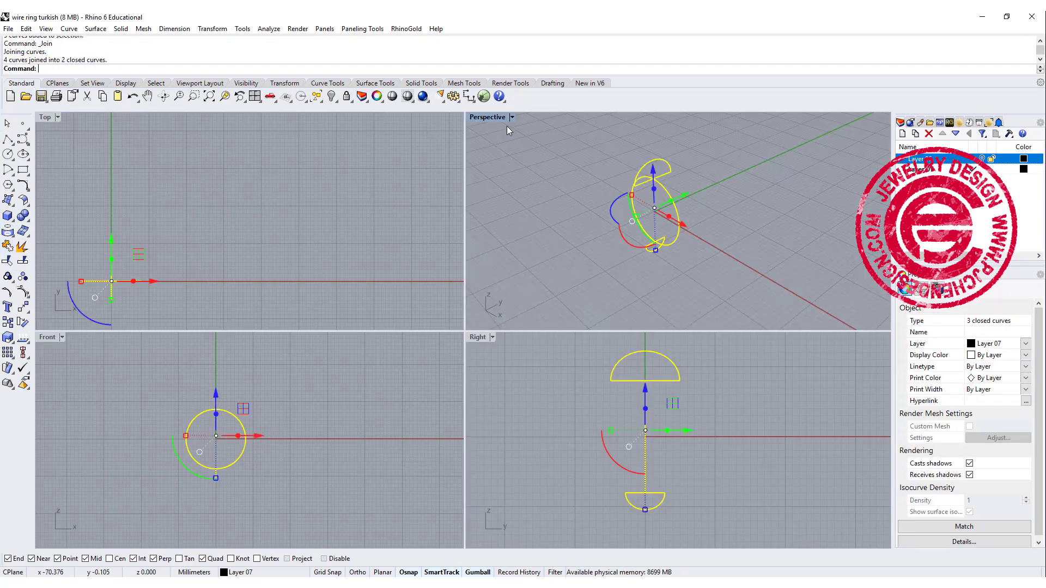
Set up a Sweep 1 Rail with the circle as rail and the lower and upper half-round profiles as cross sections
double_click(486, 116)
scroll(474, 252, up, 4)
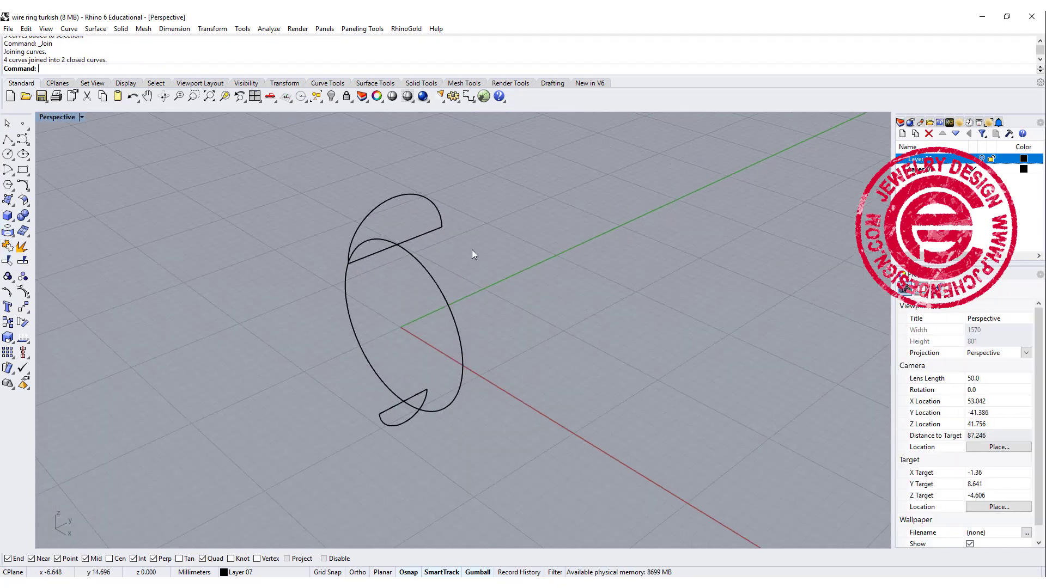
click(96, 28)
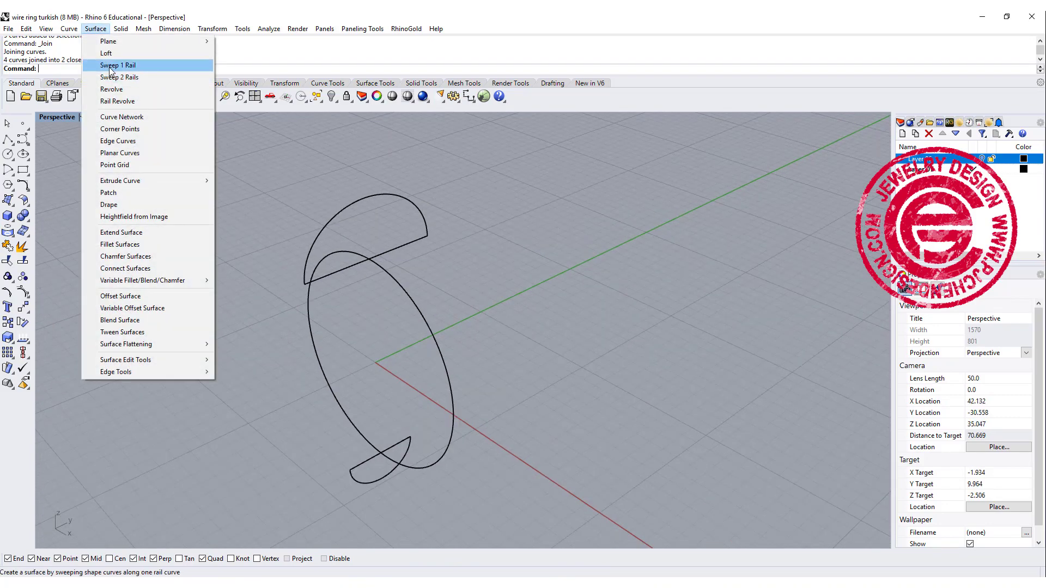
click(110, 65)
click(436, 460)
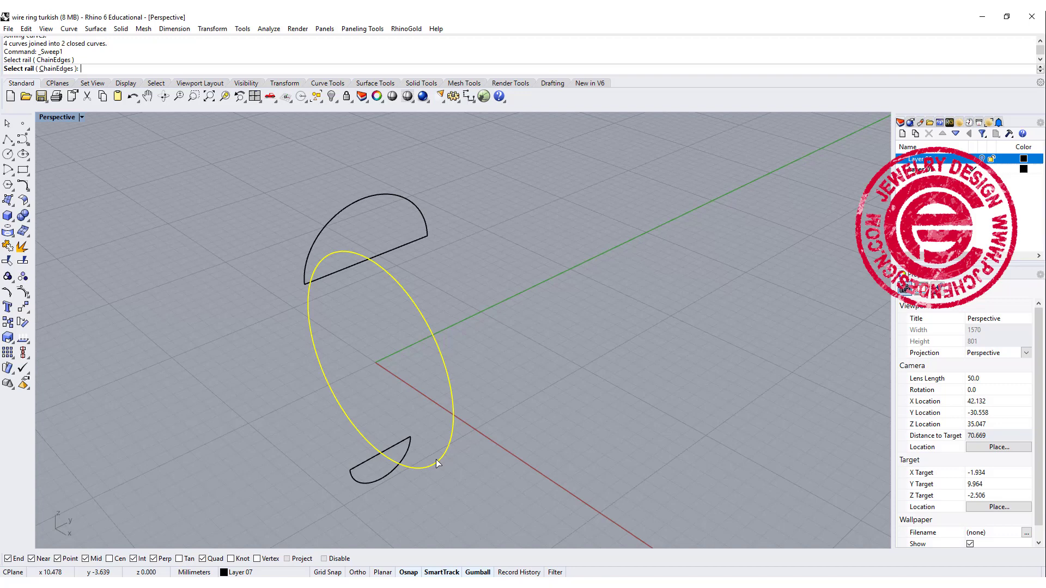
click(387, 474)
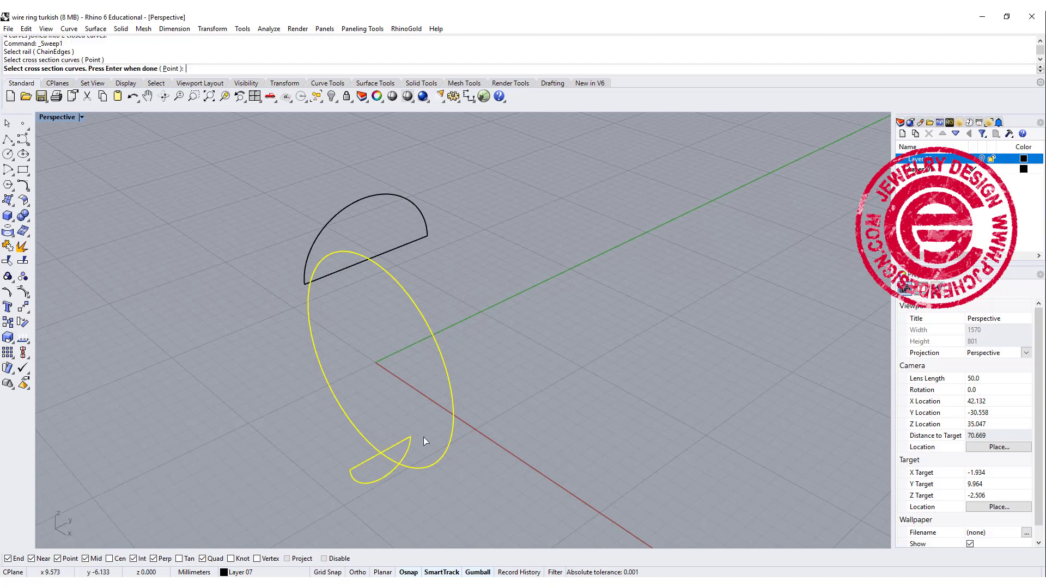
click(408, 244)
key(Return)
right_drag(495, 302, 469, 282)
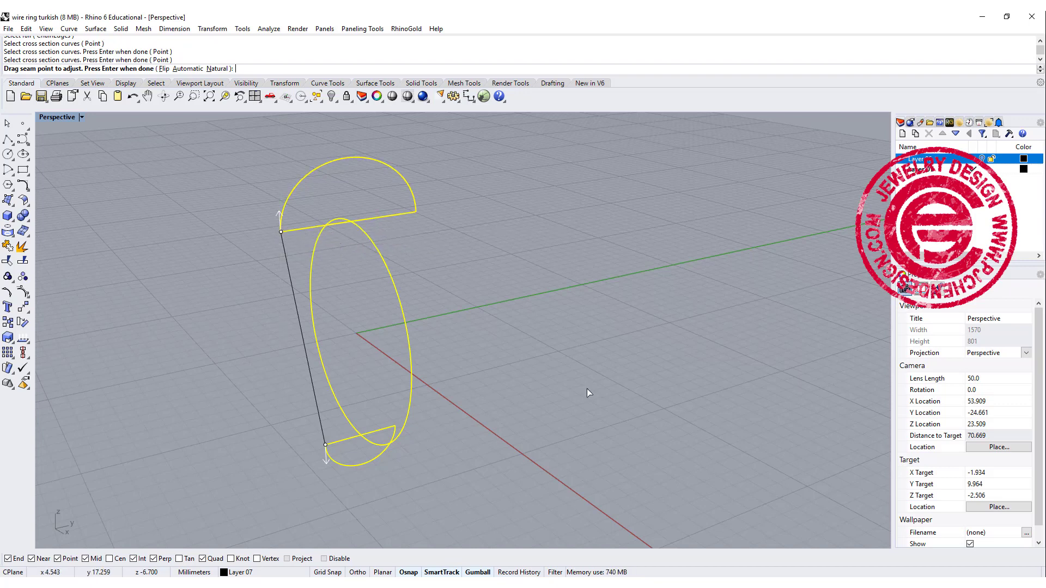
key(Return)
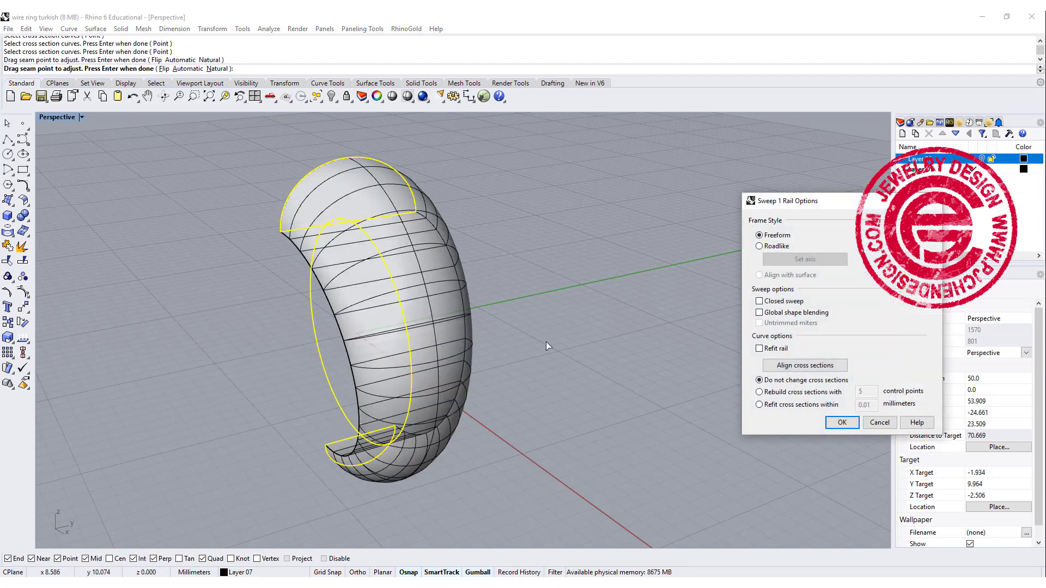
Make it a closed sweep with freeform frame style and unchanged cross sections, and create the ring band
right_drag(545, 342, 618, 330)
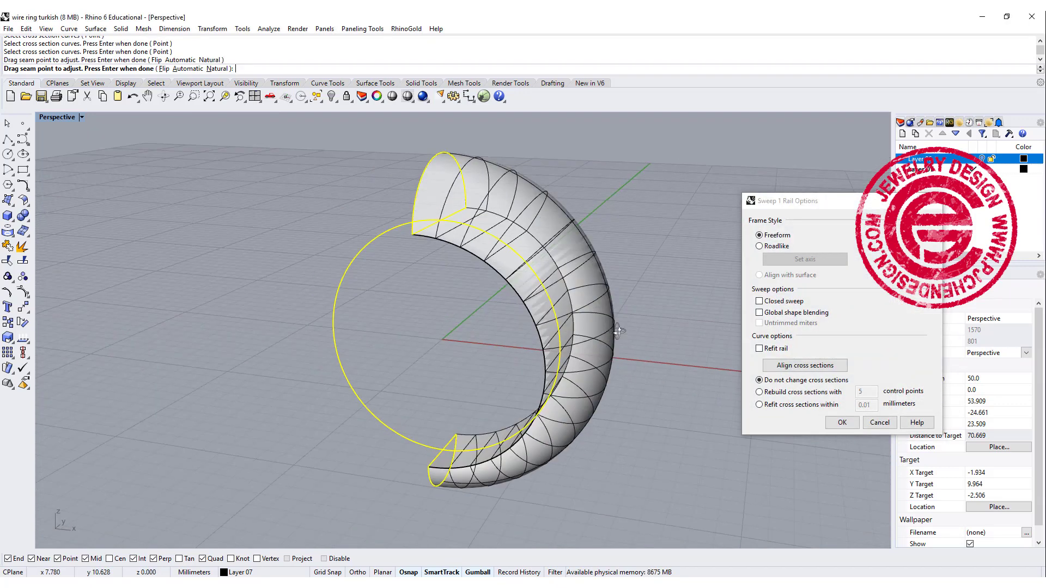
click(755, 299)
click(758, 301)
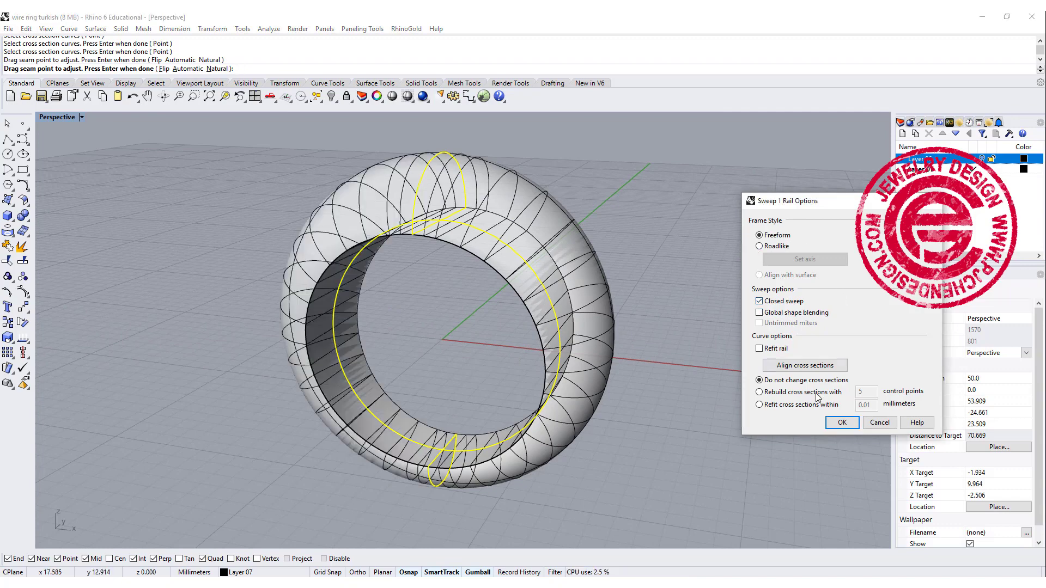
click(841, 423)
Extract a U-direction isocurve running around the ring band near one side edge of its dome
right_drag(652, 269, 562, 269)
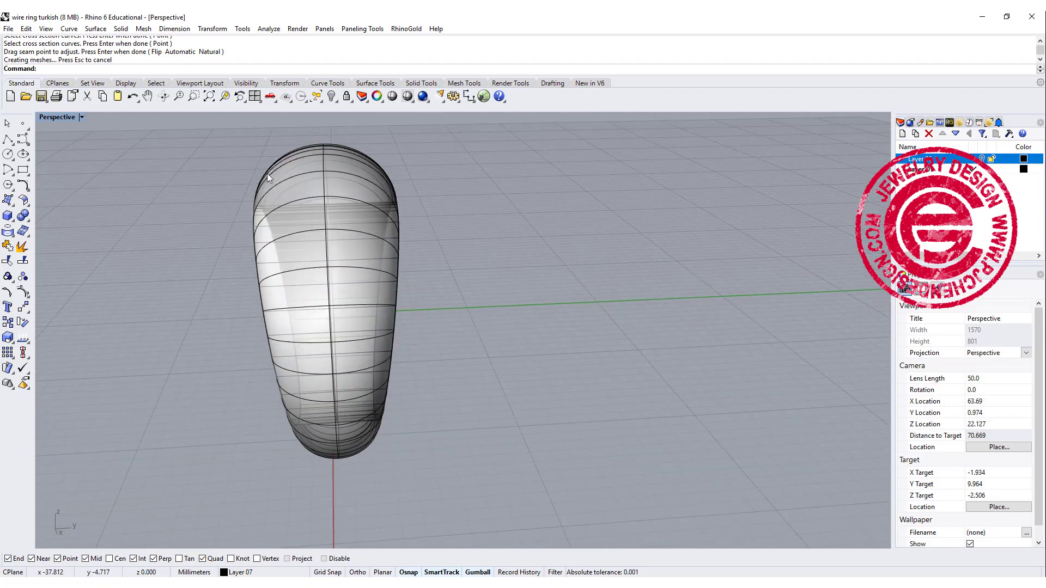
right_drag(445, 272, 510, 288)
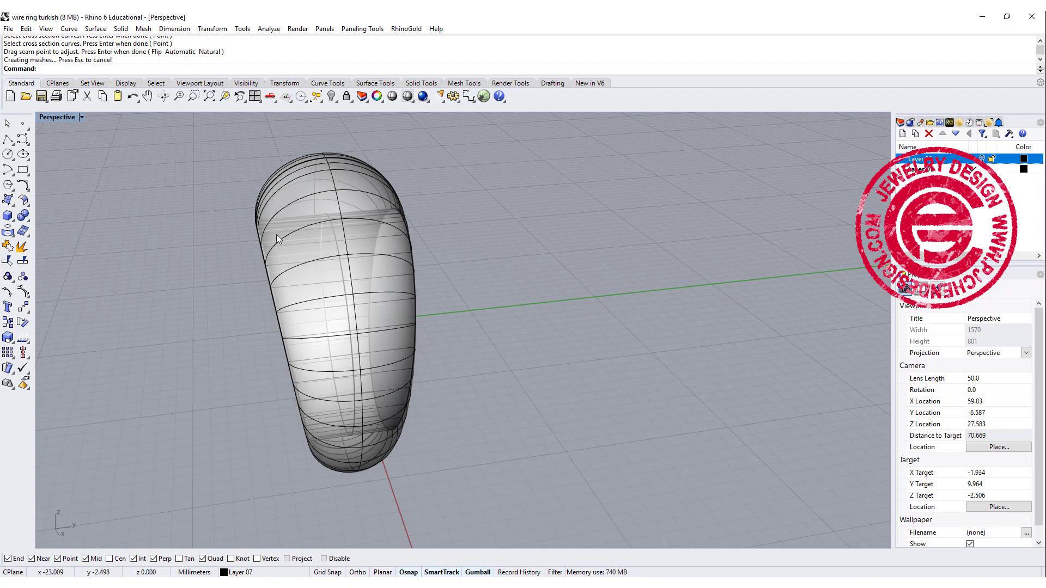
right_drag(296, 192, 358, 224)
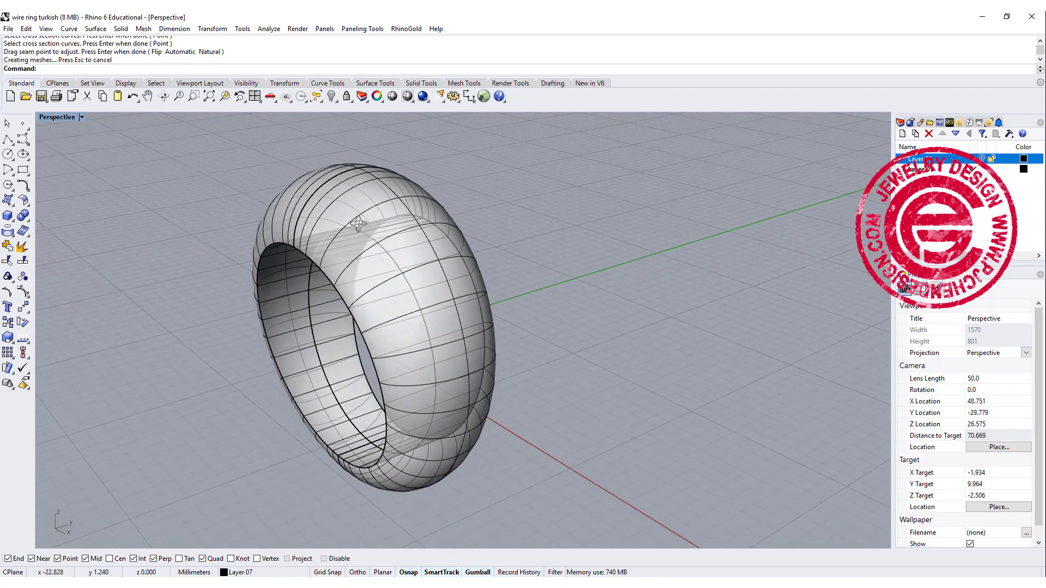
right_drag(428, 262, 378, 255)
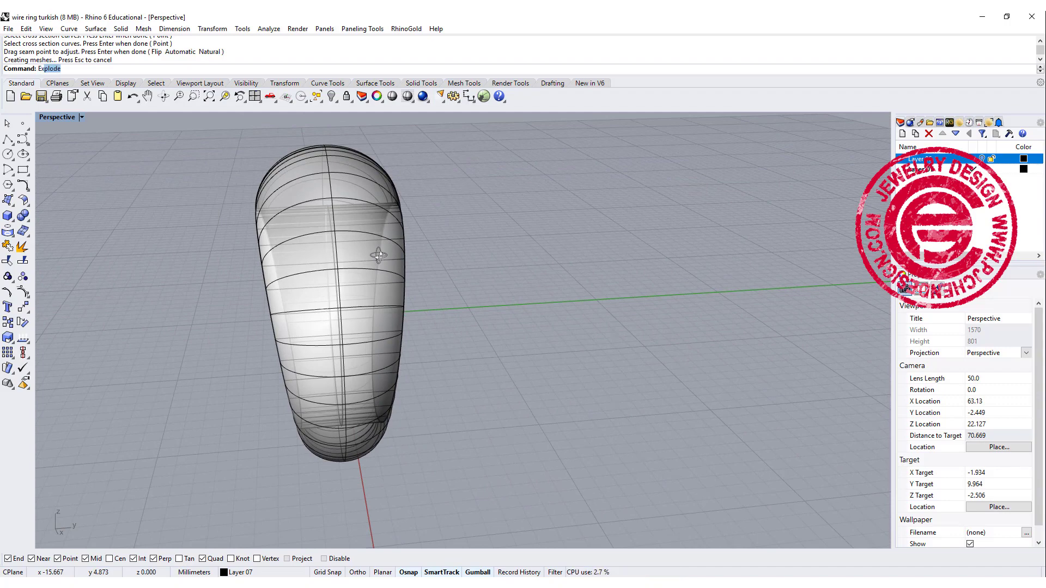
text(tractIsocurv)
key(Return)
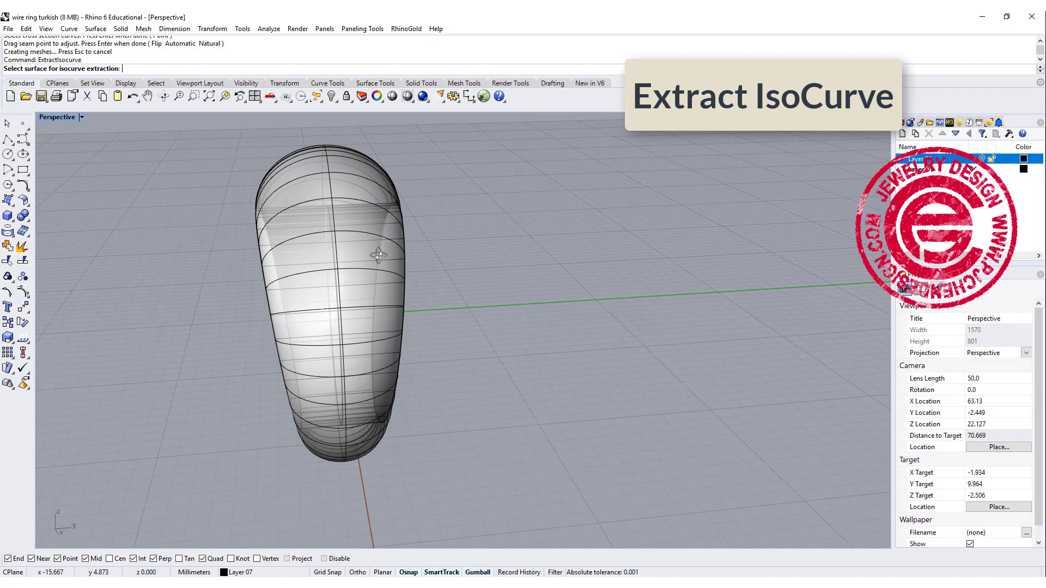
click(364, 174)
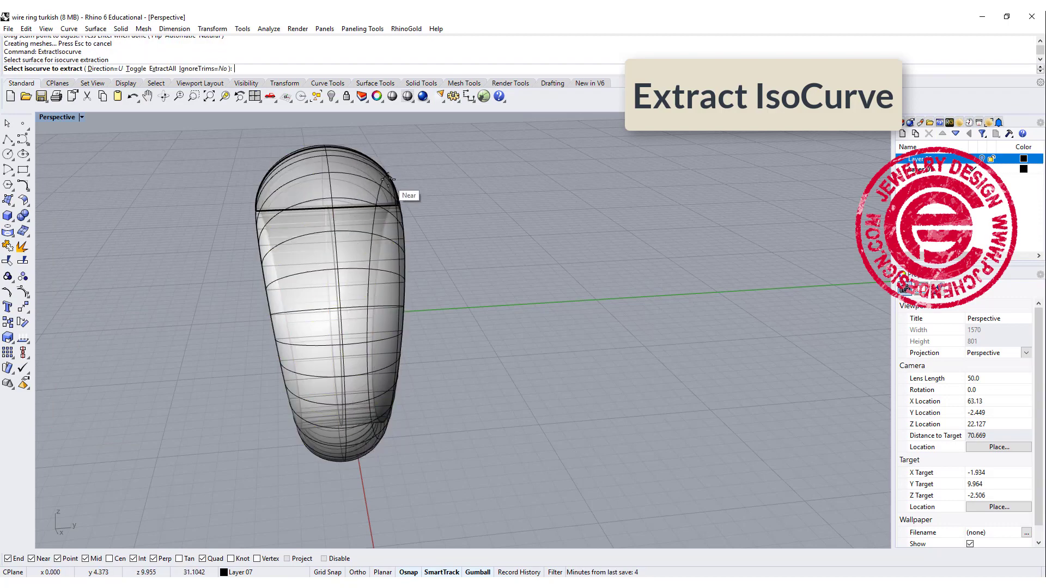
scroll(270, 190, up, 2)
right_drag(269, 191, 301, 192)
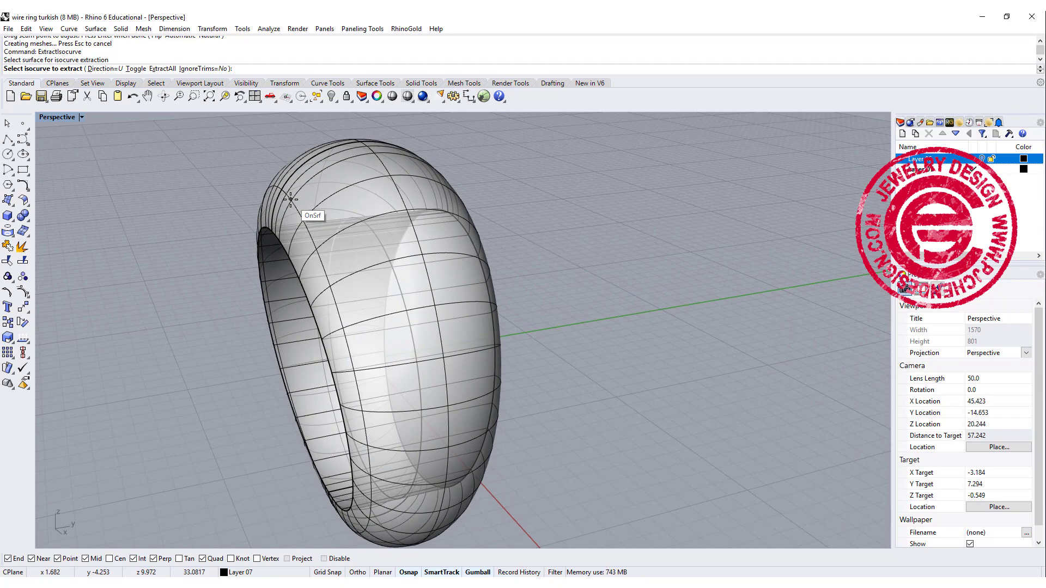
click(291, 200)
key(Return)
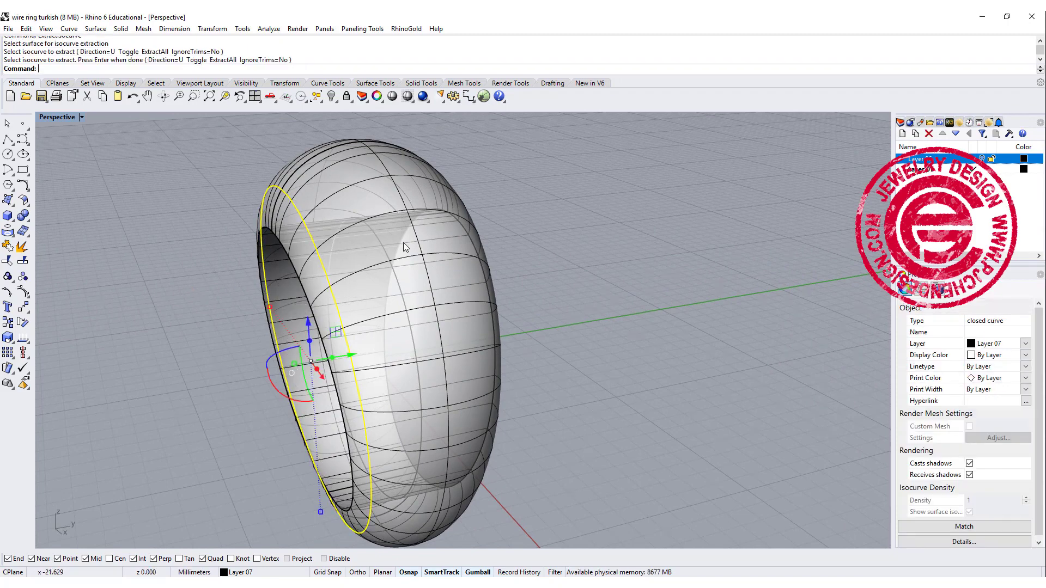
Mirror a copy of the extracted curve across the X axis through the origin onto the band's opposite side
right_drag(404, 243, 431, 229)
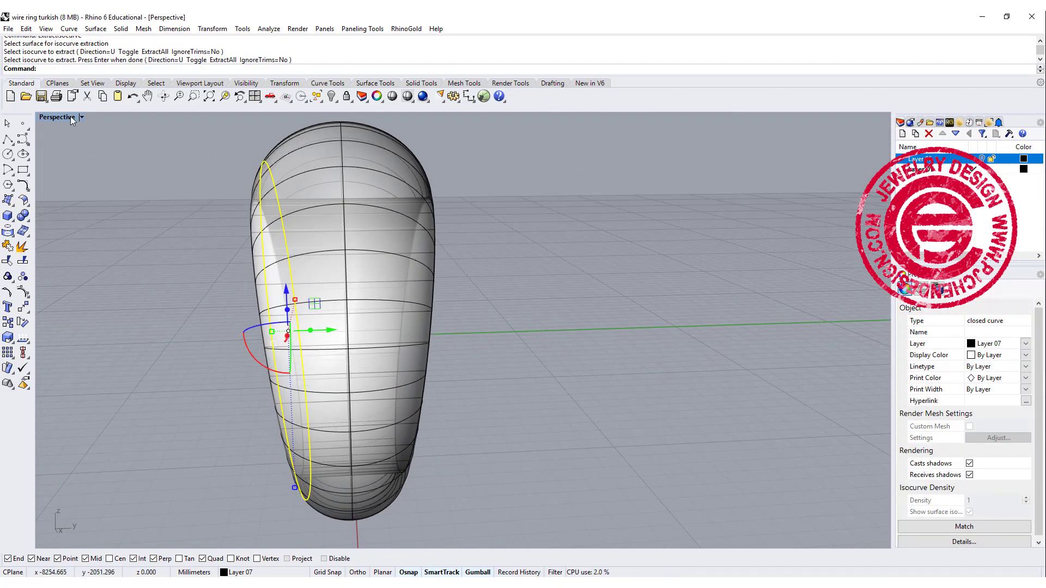
double_click(51, 115)
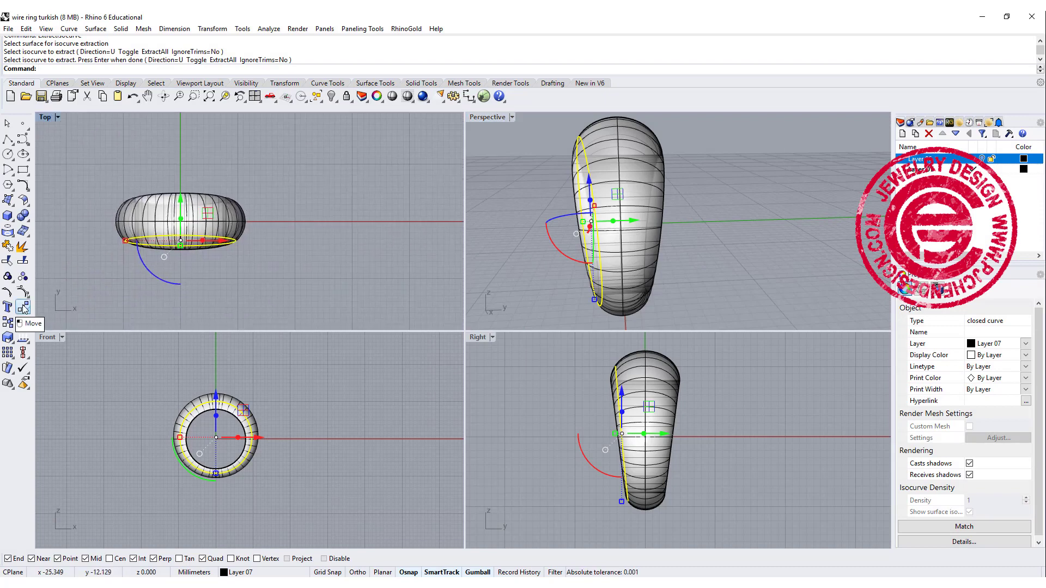
click(23, 322)
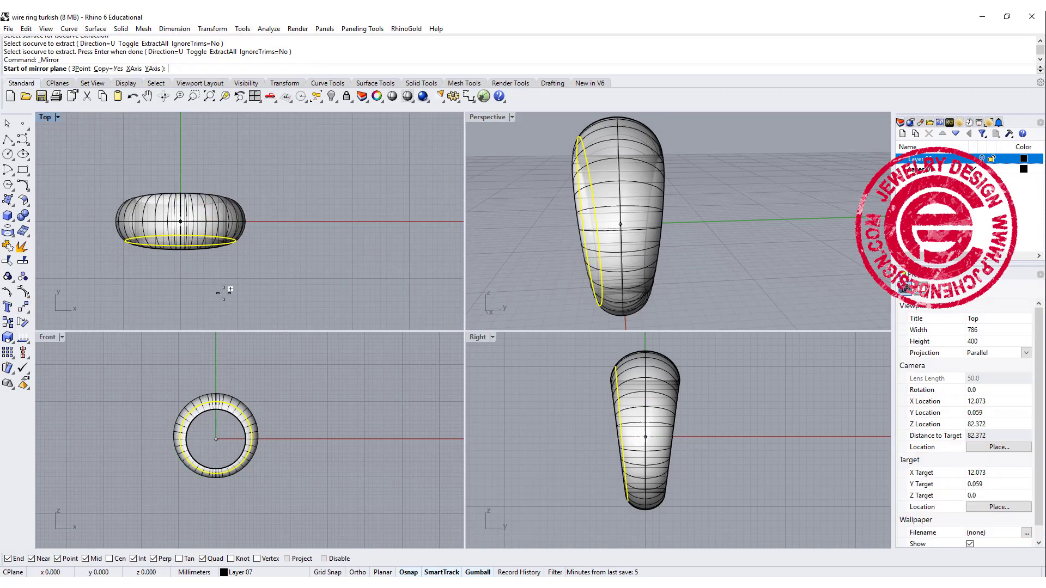
text(0)
key(Return)
click(339, 221)
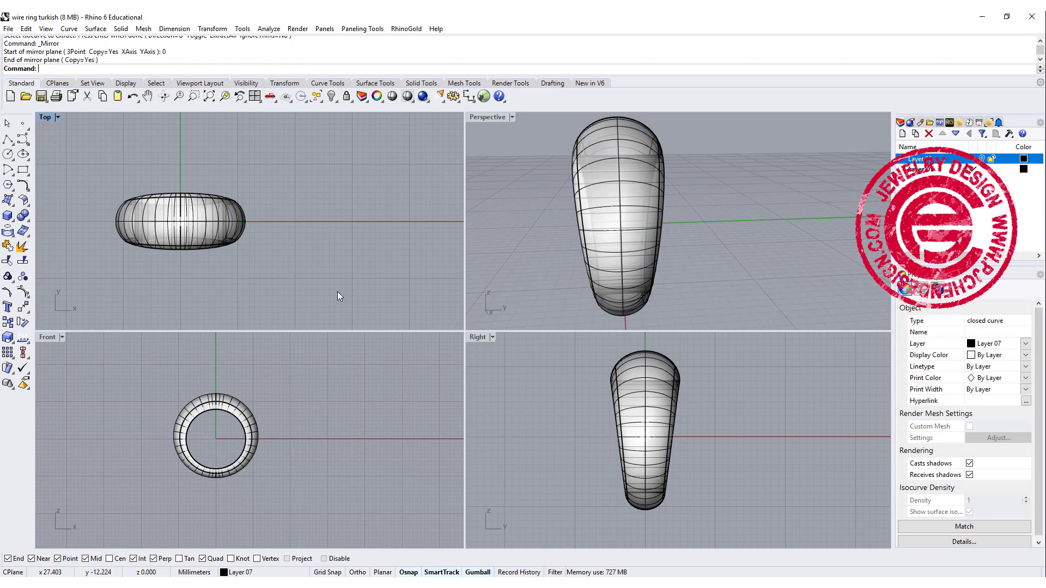
Hide the swept ring band so that only the curves are left in view
right_drag(722, 251, 750, 227)
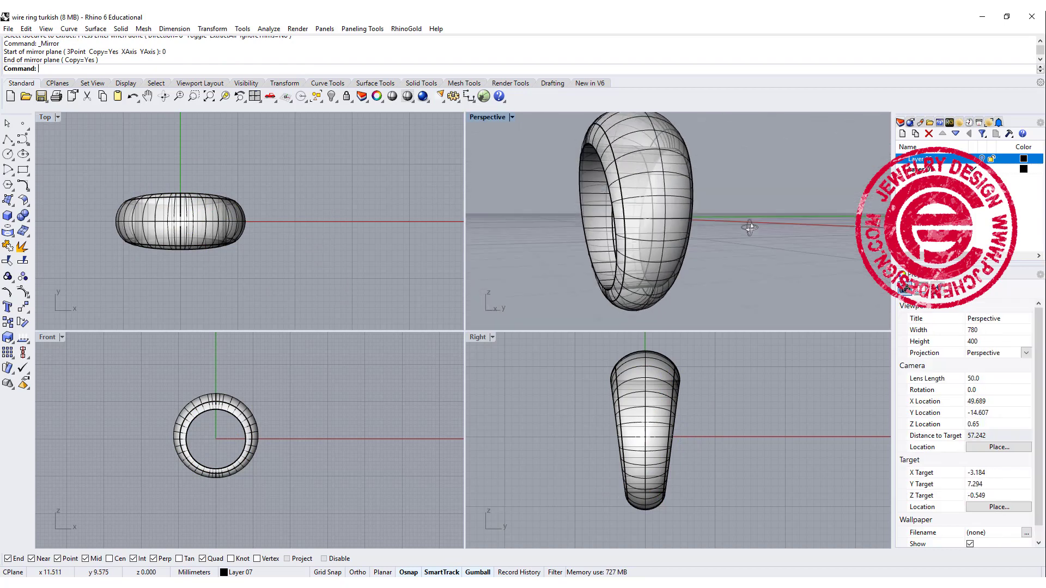
click(678, 208)
click(337, 96)
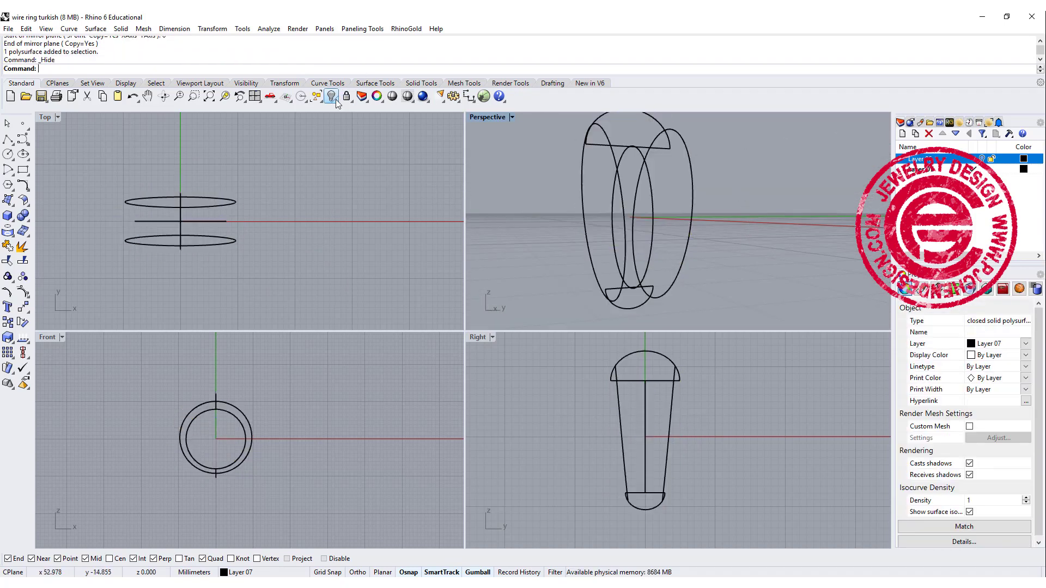
Draw a horizontal line centred on the origin in the front view, extending about 27.6 mm to each side
right_drag(616, 229, 657, 225)
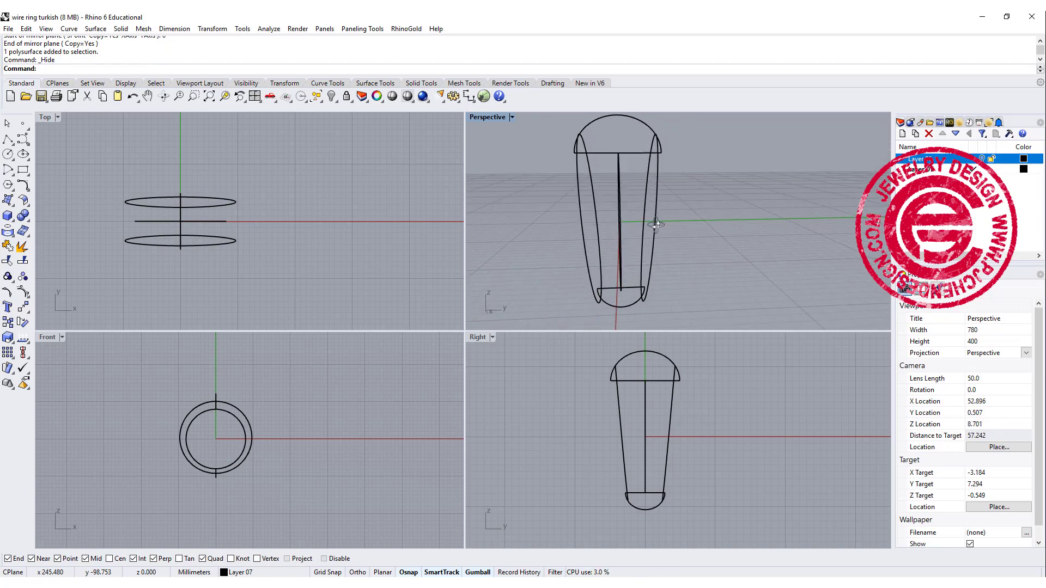
click(8, 169)
click(41, 146)
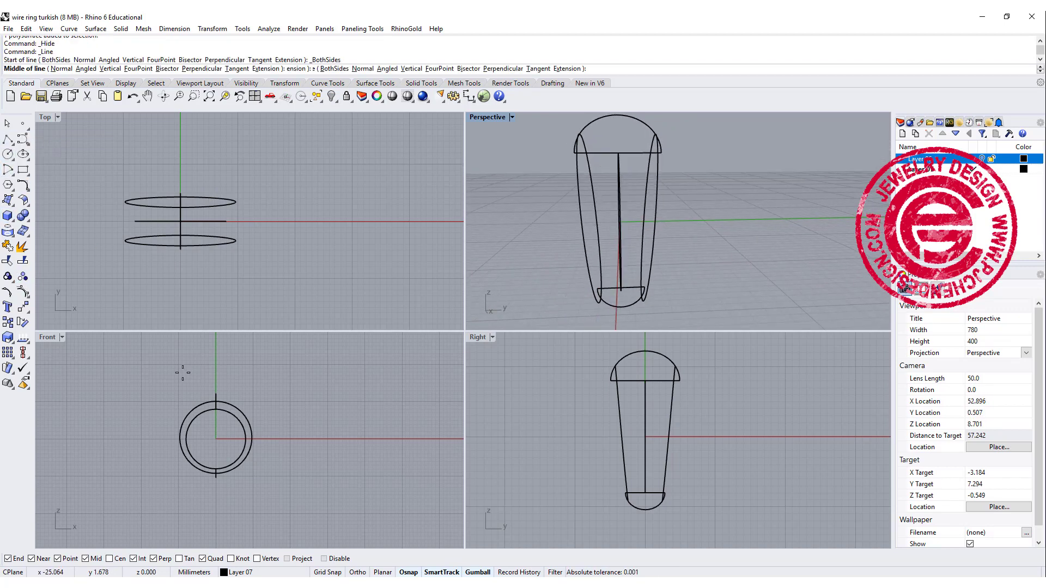
text(0)
key(Return)
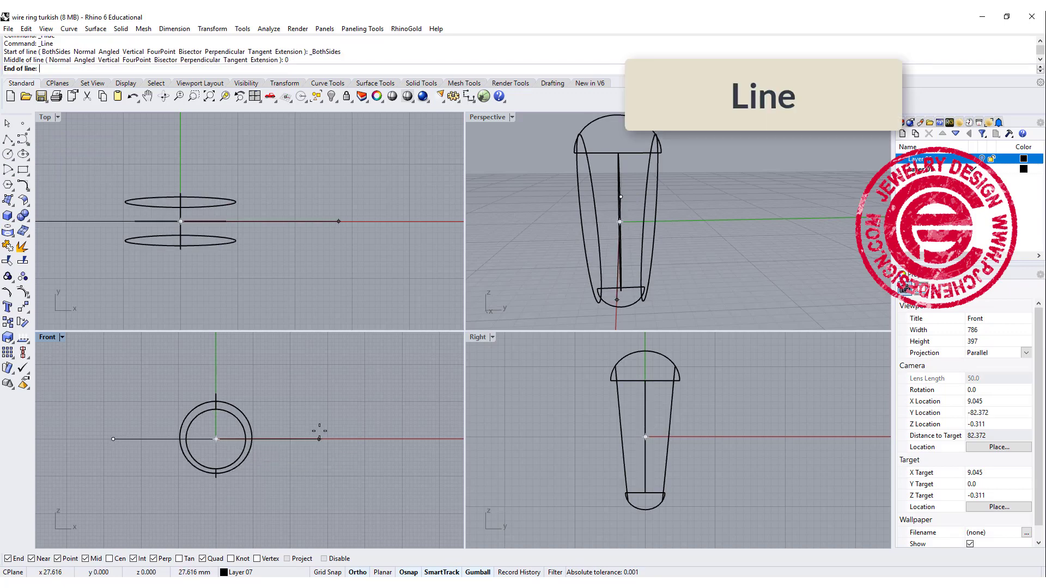
click(319, 430)
Move the horizontal line slightly upwards in the front view so it lies above the ring's centre
scroll(254, 446, up, 4)
click(281, 428)
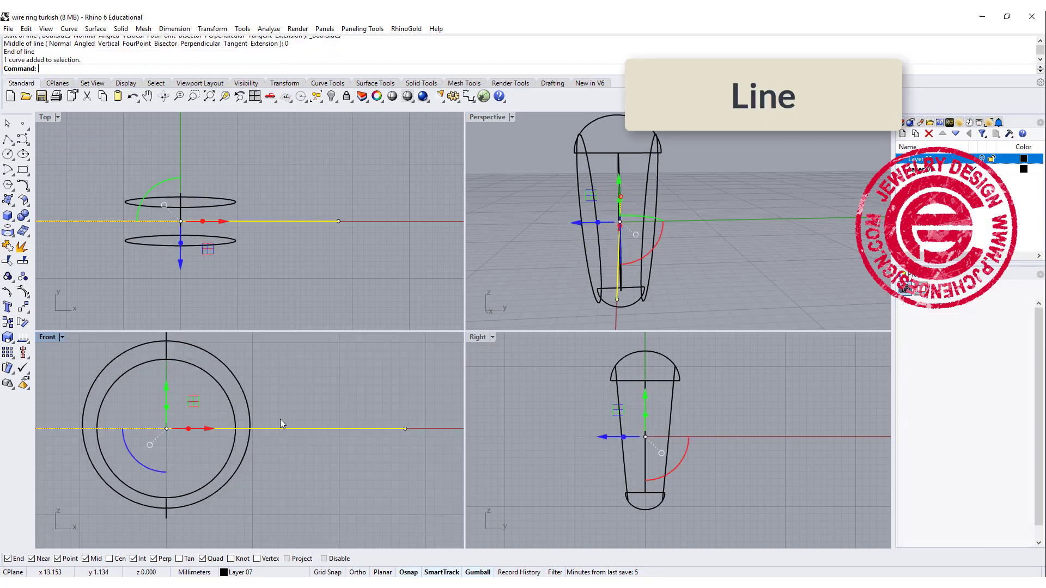
drag(166, 387, 167, 374)
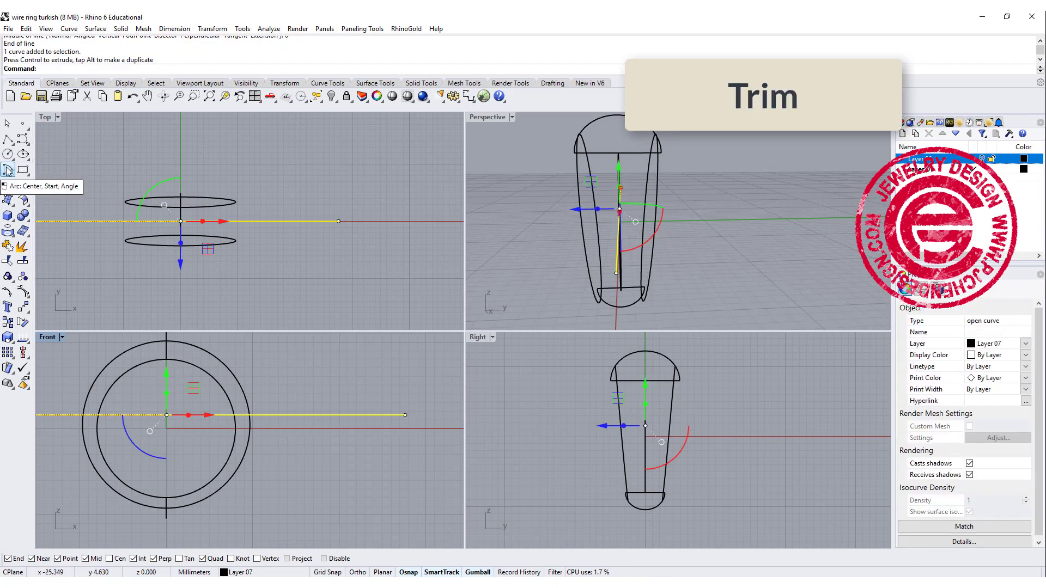
Trim away the parts of both side curves below the horizontal line
click(8, 260)
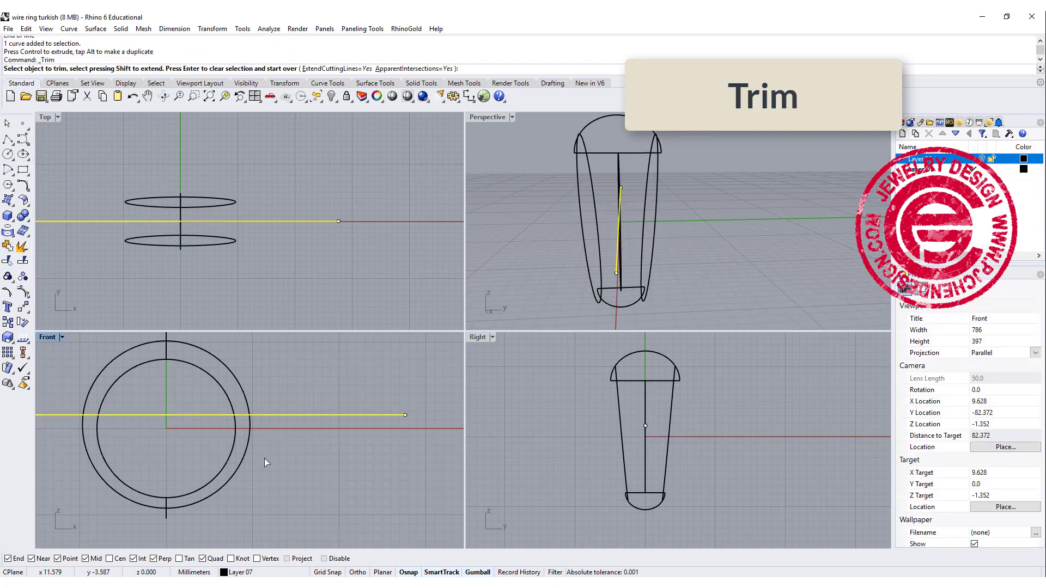
drag(245, 442, 241, 439)
key(Return)
Blend the ends of the two trimmed side curves together on the ring's positive X side
mouse_move(676, 233)
right_down()
mouse_move(757, 226)
mouse_move(681, 244)
right_up()
right_drag(561, 201, 573, 166)
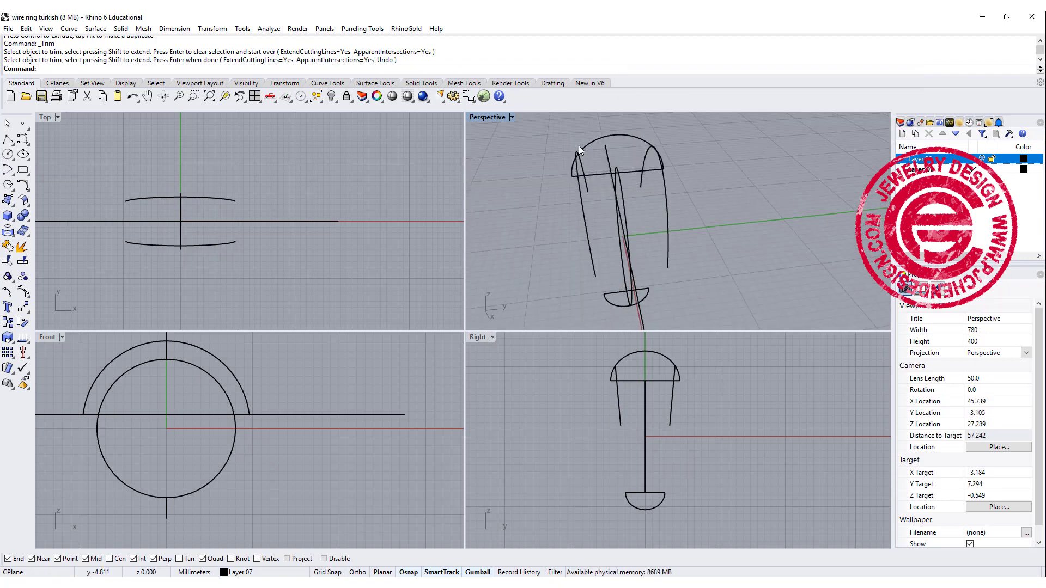
right_drag(571, 235, 564, 225)
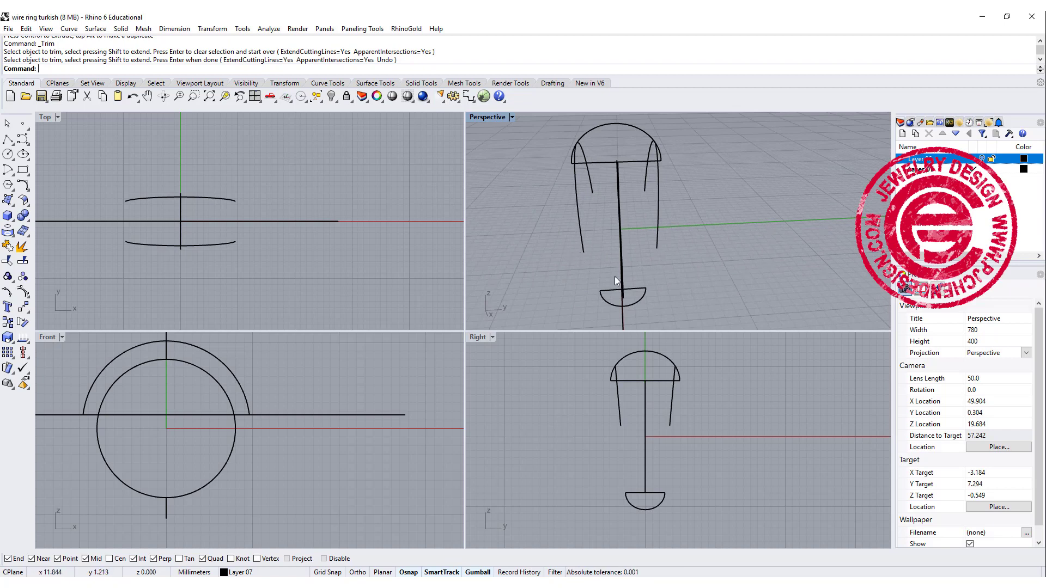
click(27, 186)
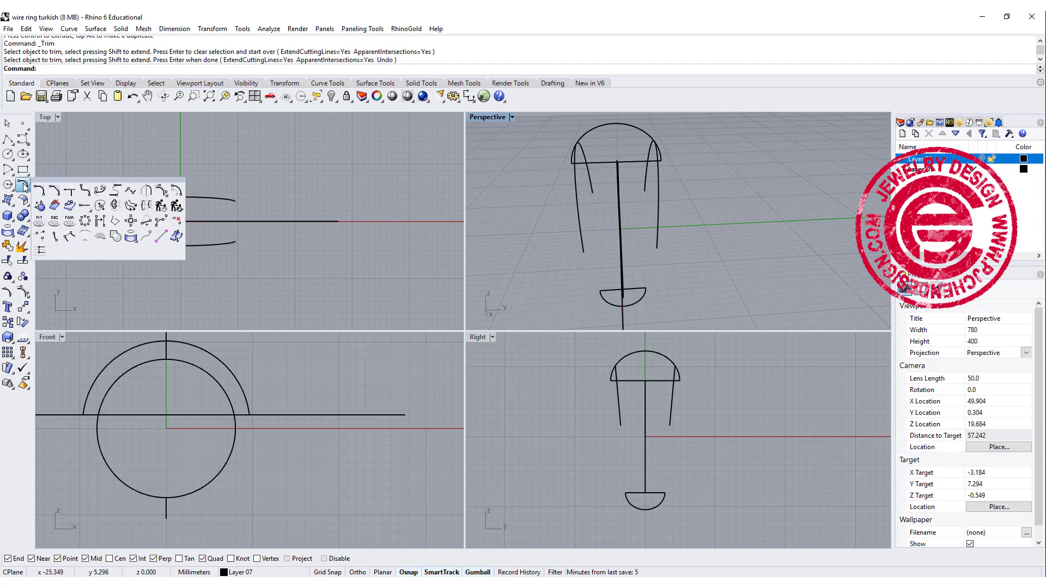
click(99, 191)
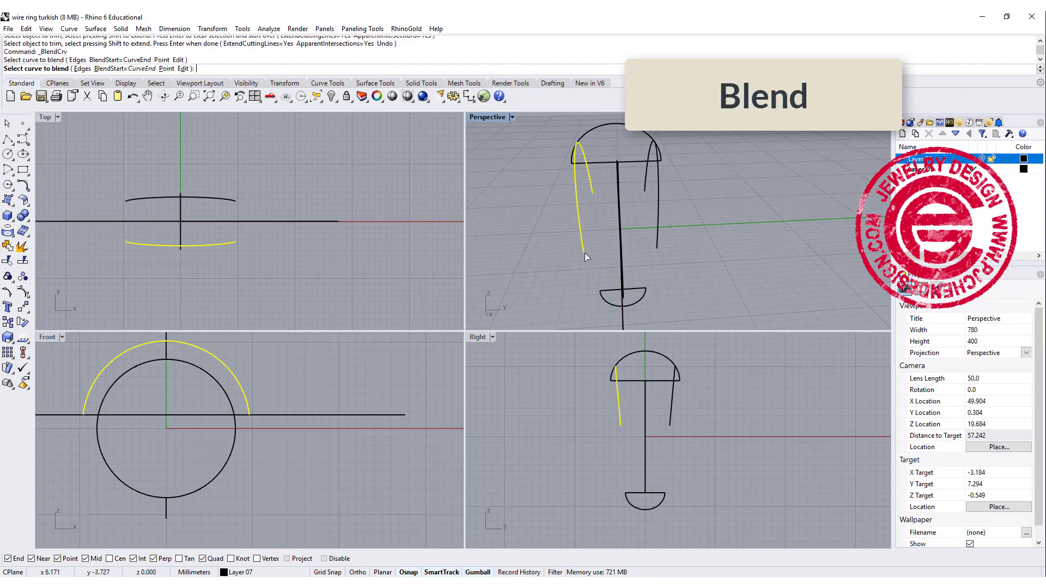
click(657, 248)
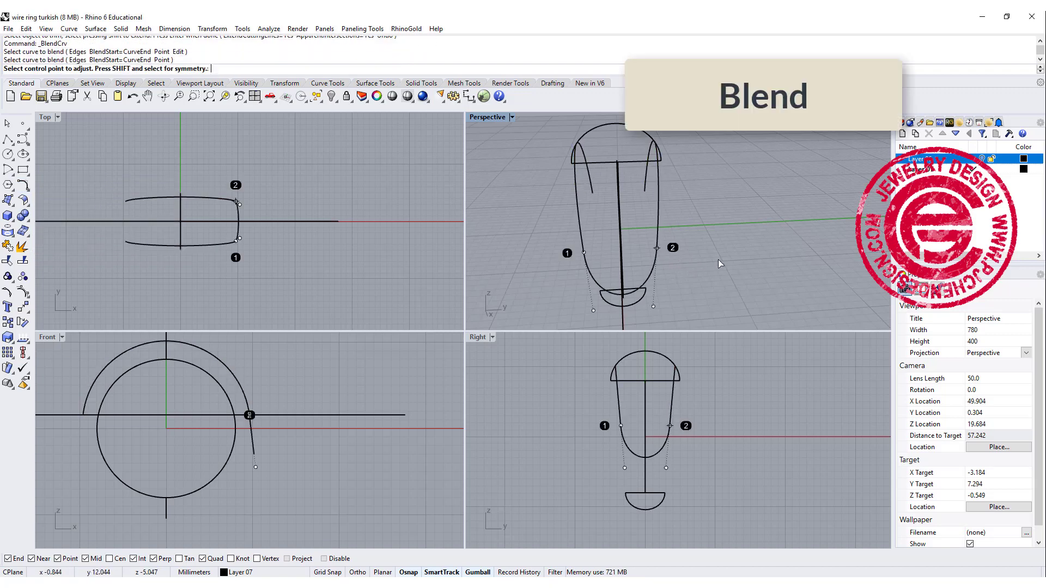
right_drag(713, 266, 568, 257)
key(Return)
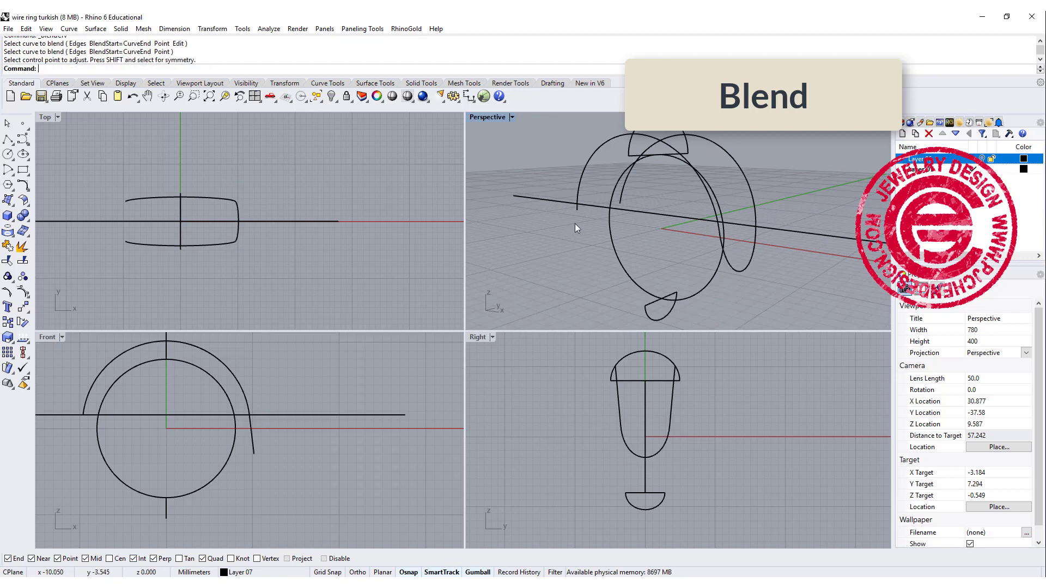
Blend the open ends of the two trimmed side curves together on the ring's negative X side
right_click(575, 224)
click(578, 210)
click(619, 205)
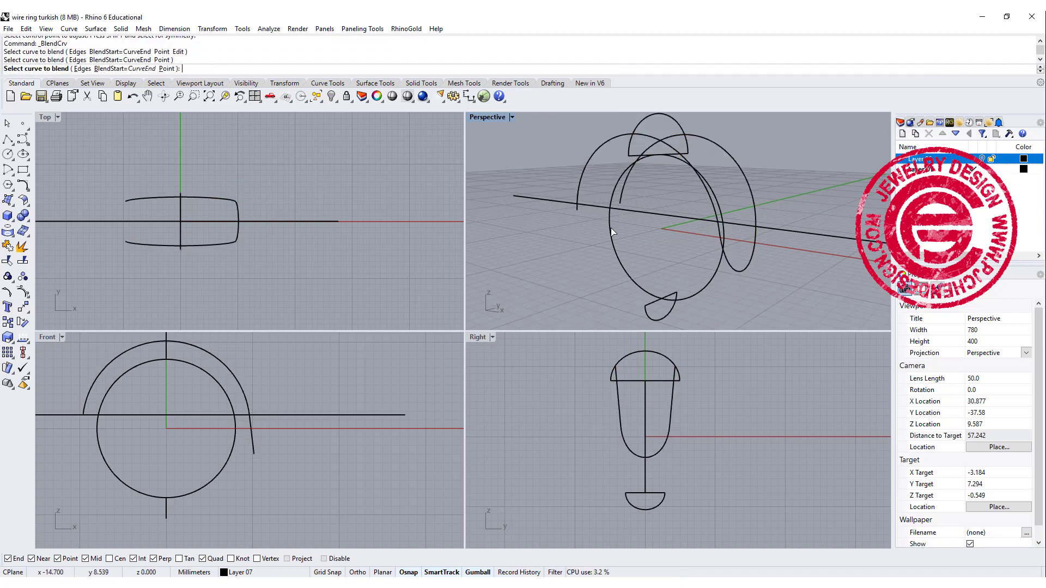
right_click(572, 251)
Raise the four lowest control points of the closed outline curve in the front view, making its end loops shallower
click(591, 241)
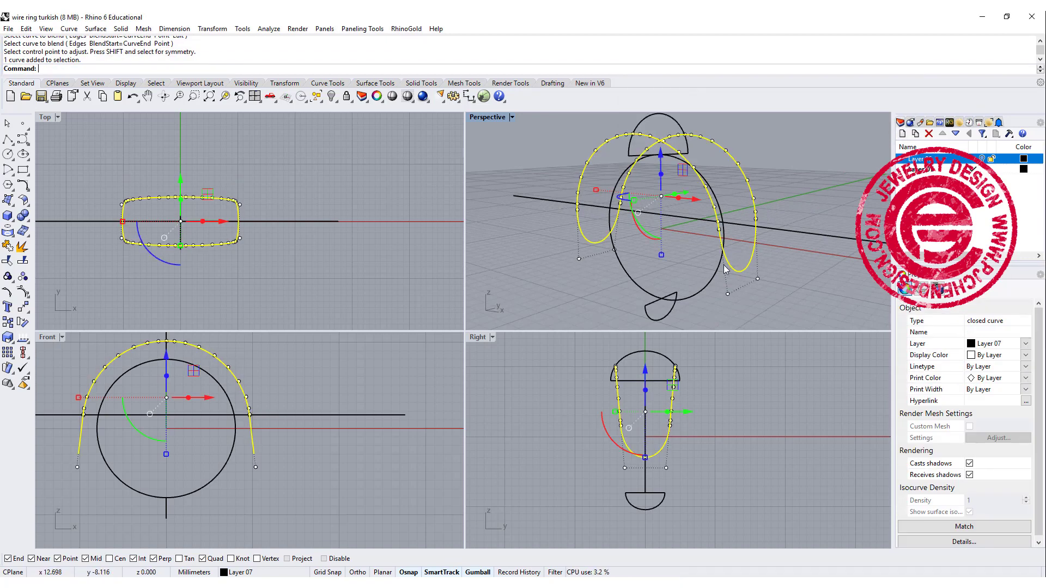
drag(54, 453, 299, 481)
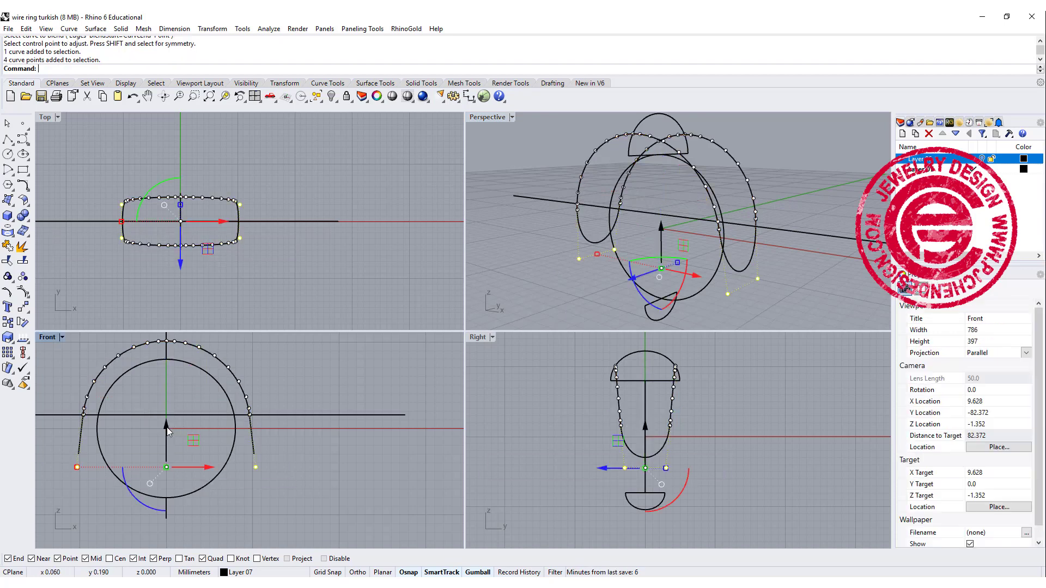
drag(167, 427, 171, 406)
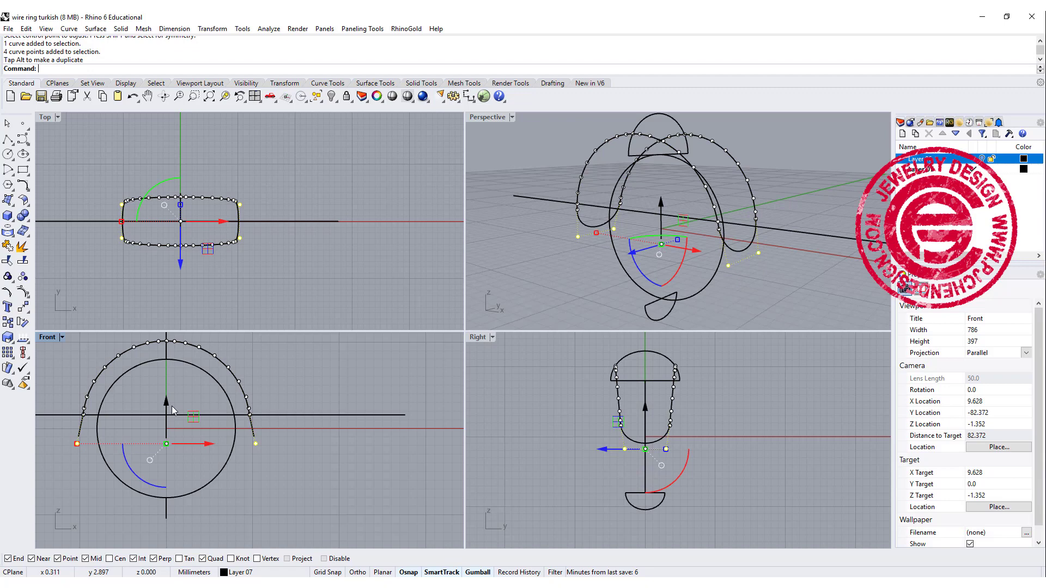
key(Escape)
Show the hidden domed ring body again
right_drag(787, 143, 633, 207)
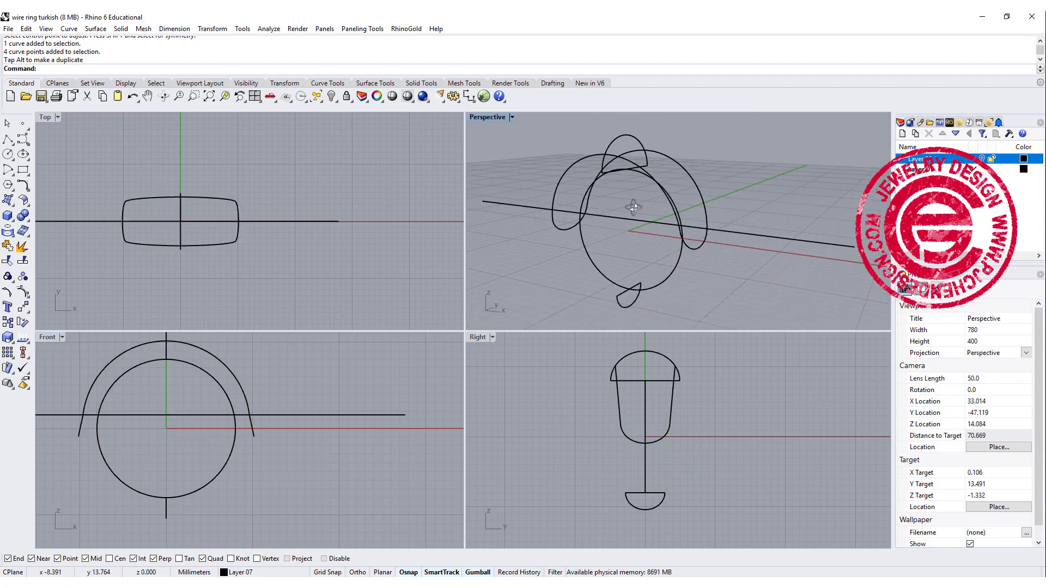
right_click(331, 96)
right_drag(646, 255, 607, 231)
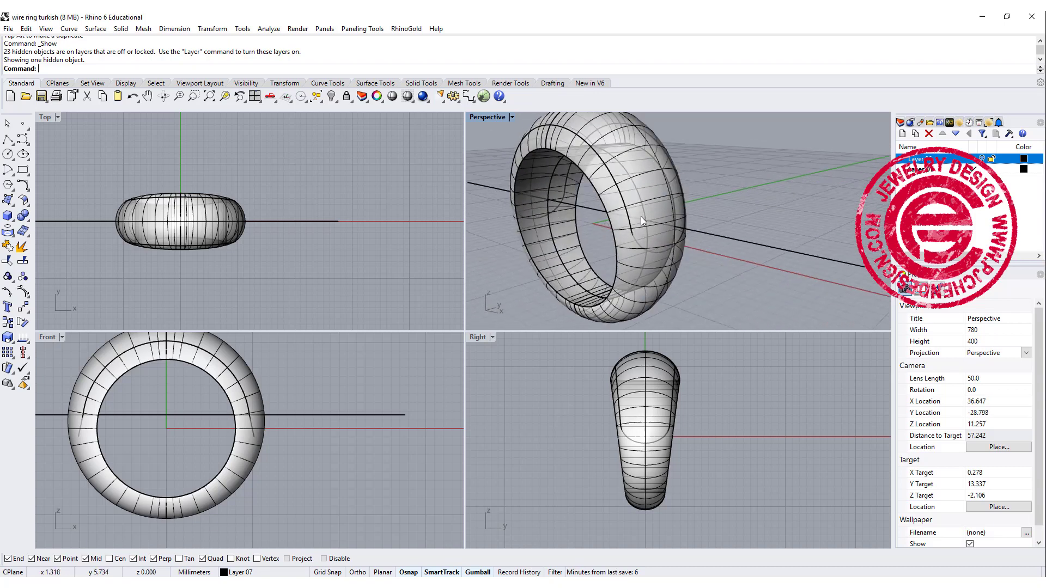
Pull the closed outline curve onto the surface of the domed ring body
click(9, 232)
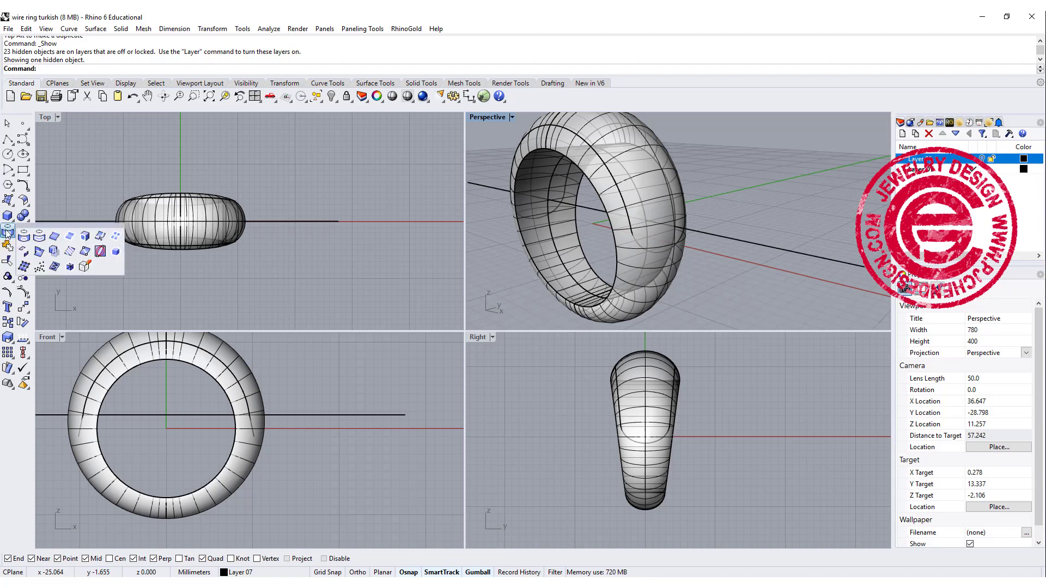
click(39, 237)
click(629, 223)
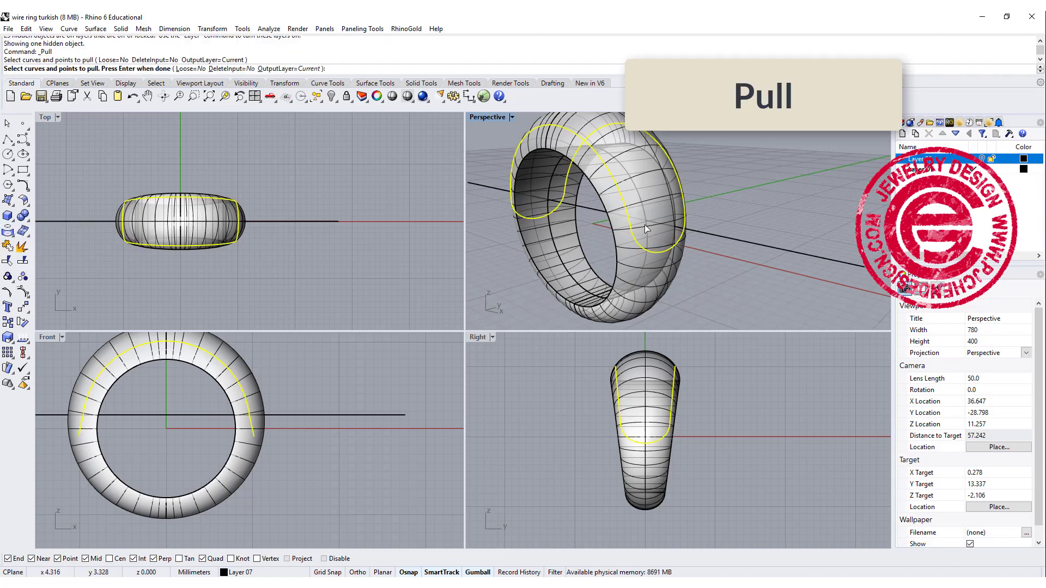
key(Return)
click(649, 230)
key(Return)
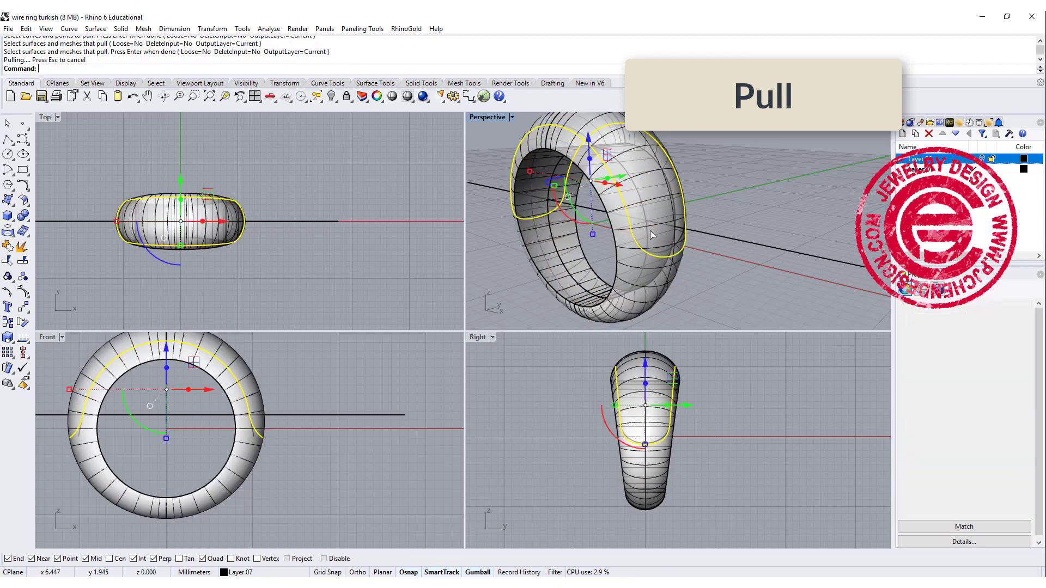
Duplicate the ring body in place and hide one of the two copies
right_drag(649, 230, 788, 218)
scroll(791, 216, up, 5)
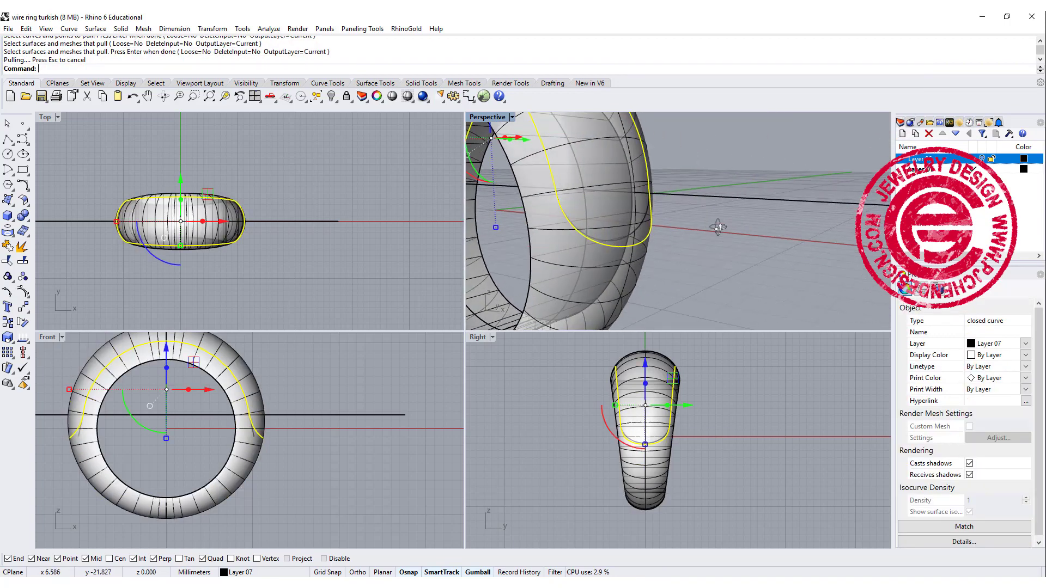
mouse_move(718, 226)
right_down()
mouse_move(752, 229)
mouse_move(728, 238)
right_up()
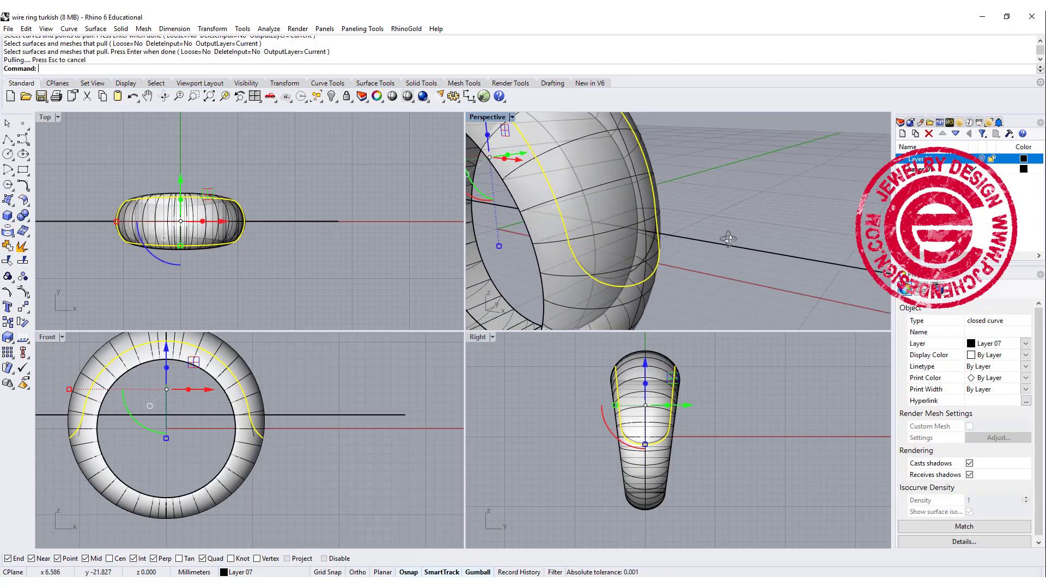
scroll(676, 220, down, 5)
click(641, 209)
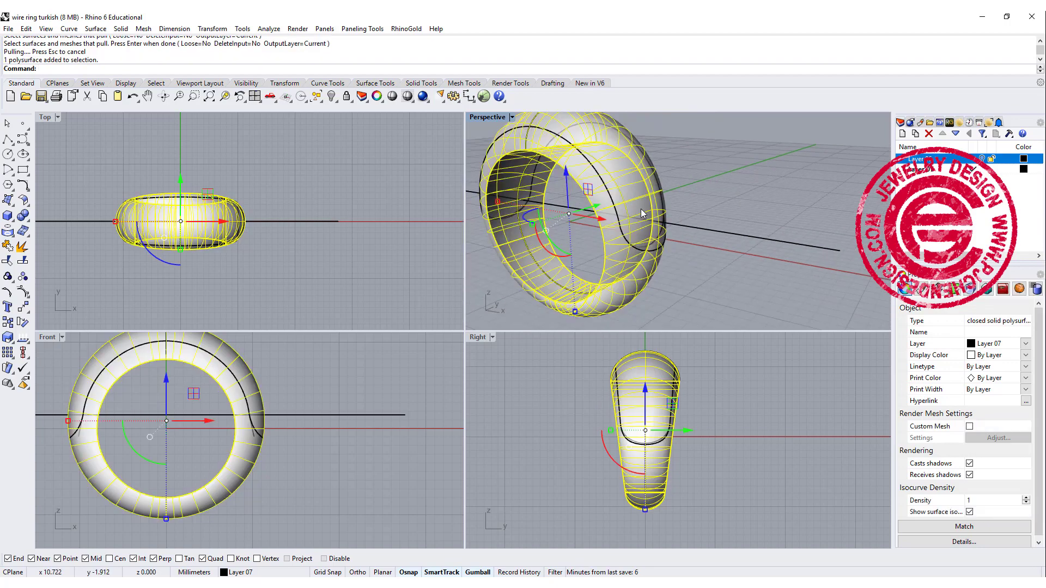
key(ctrl+c)
key(ctrl+v)
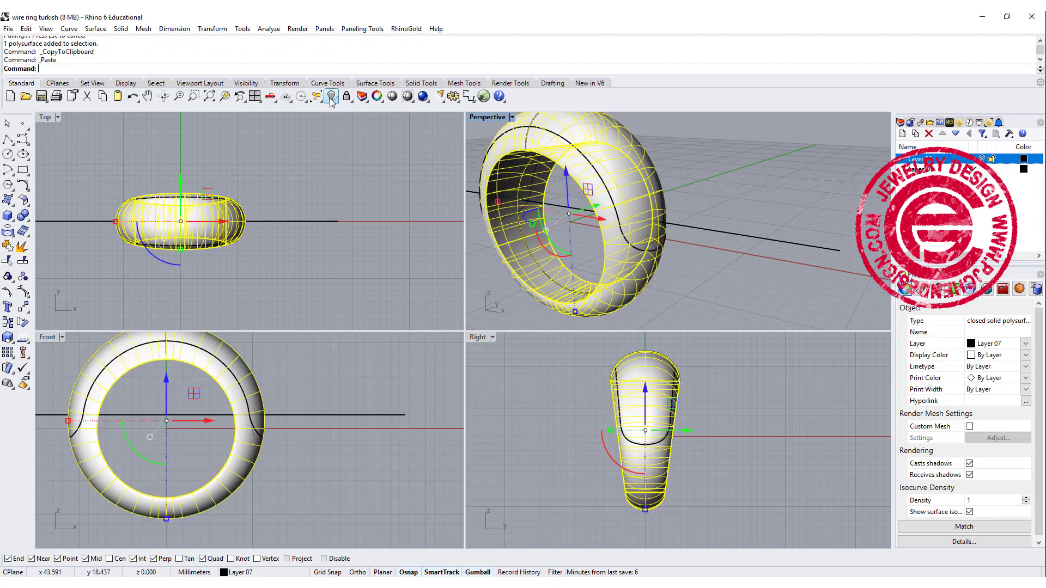
click(331, 96)
Split the visible ring body with the pulled outline curve
scroll(682, 225, up, 5)
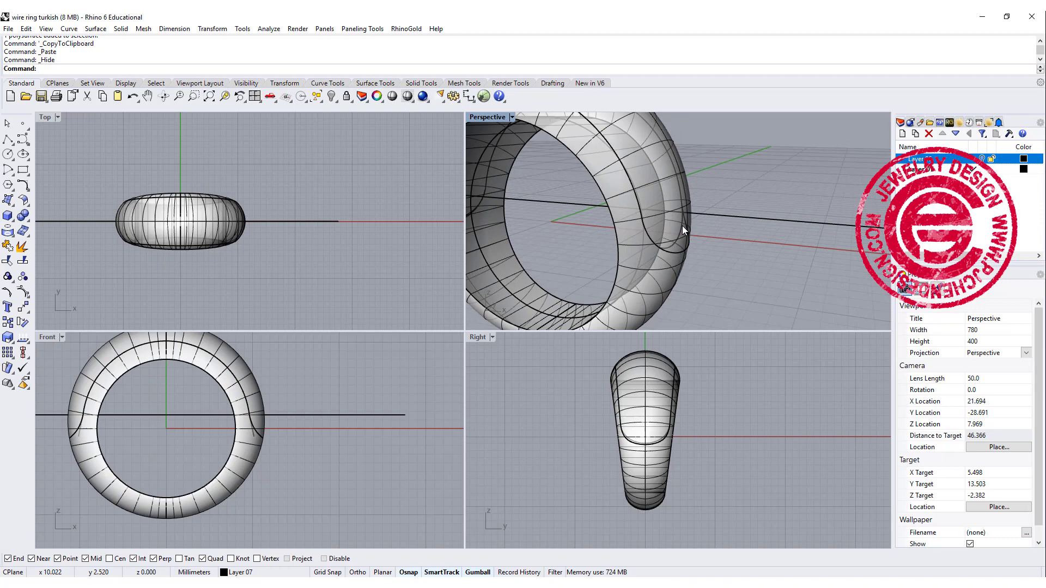
right_drag(682, 226, 662, 234)
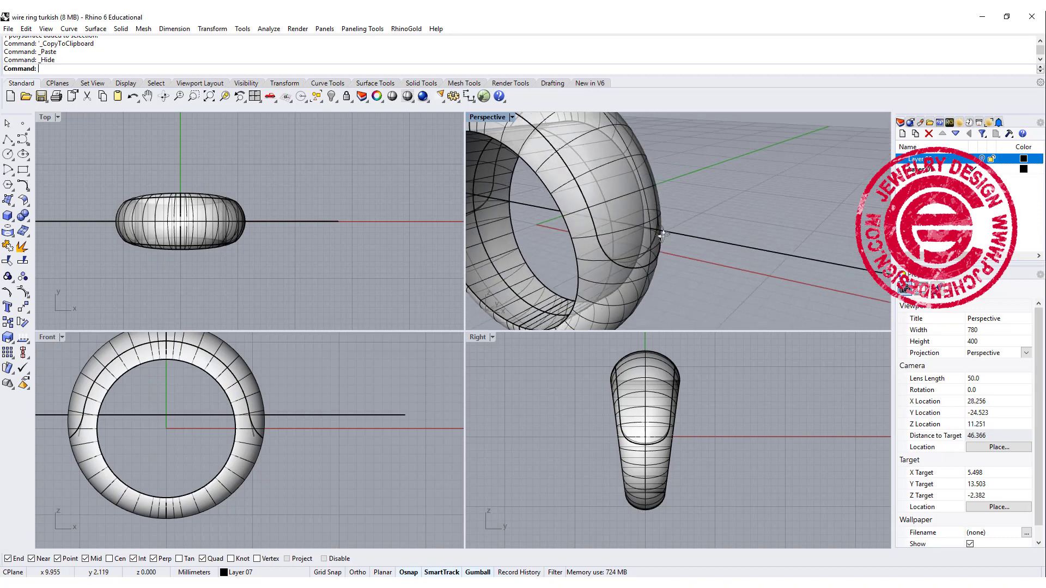
click(626, 236)
click(22, 261)
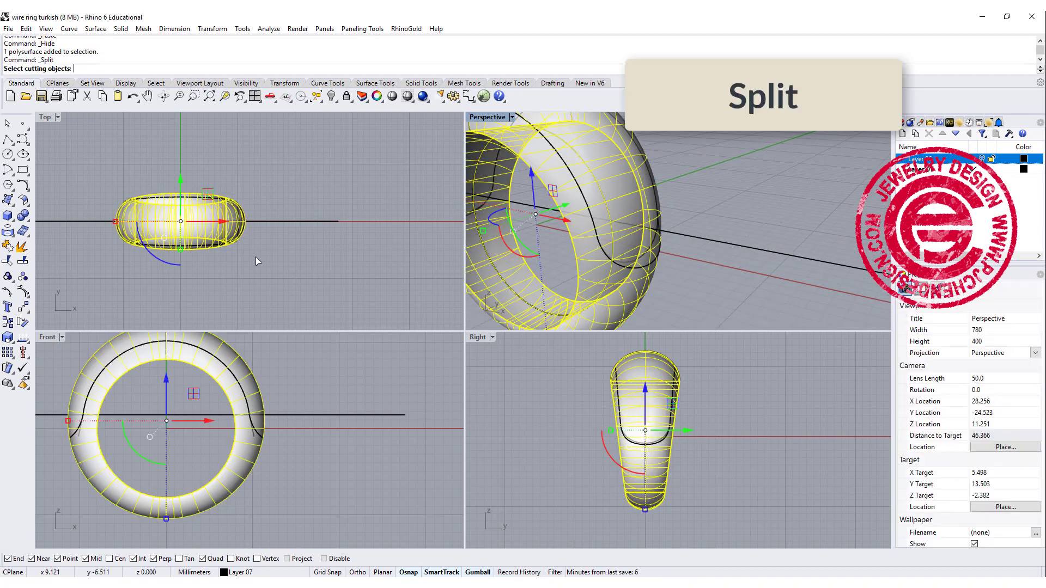
click(588, 208)
key(Return)
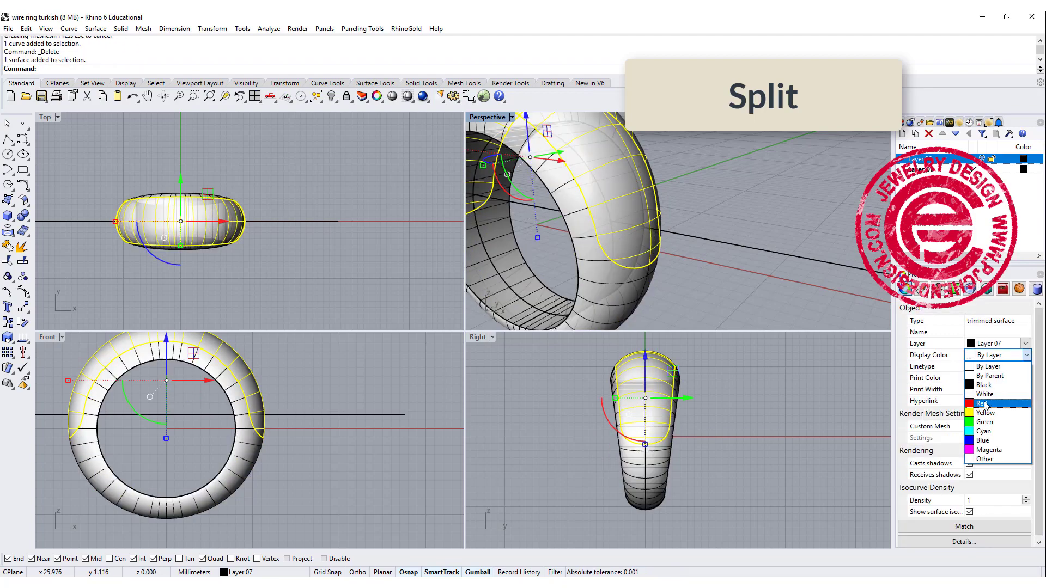
Set the display color of the split-off top surface to Red
click(983, 404)
click(747, 219)
scroll(748, 220, down, 8)
right_drag(748, 224, 621, 263)
scroll(621, 263, up, 5)
right_drag(638, 197, 722, 216)
right_drag(720, 212, 732, 216)
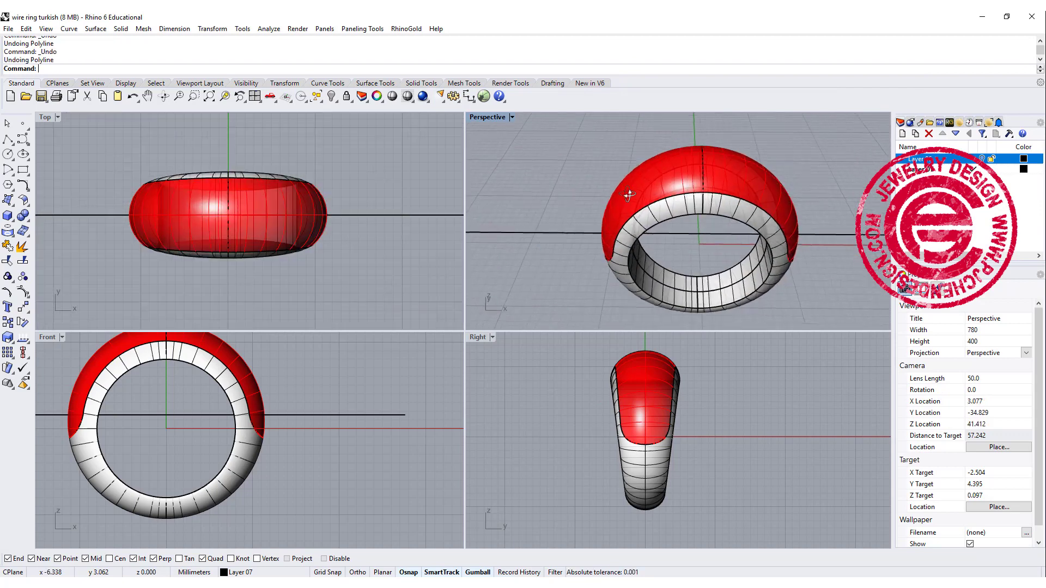
mouse_move(626, 194)
right_down()
mouse_move(623, 212)
mouse_move(613, 209)
right_up()
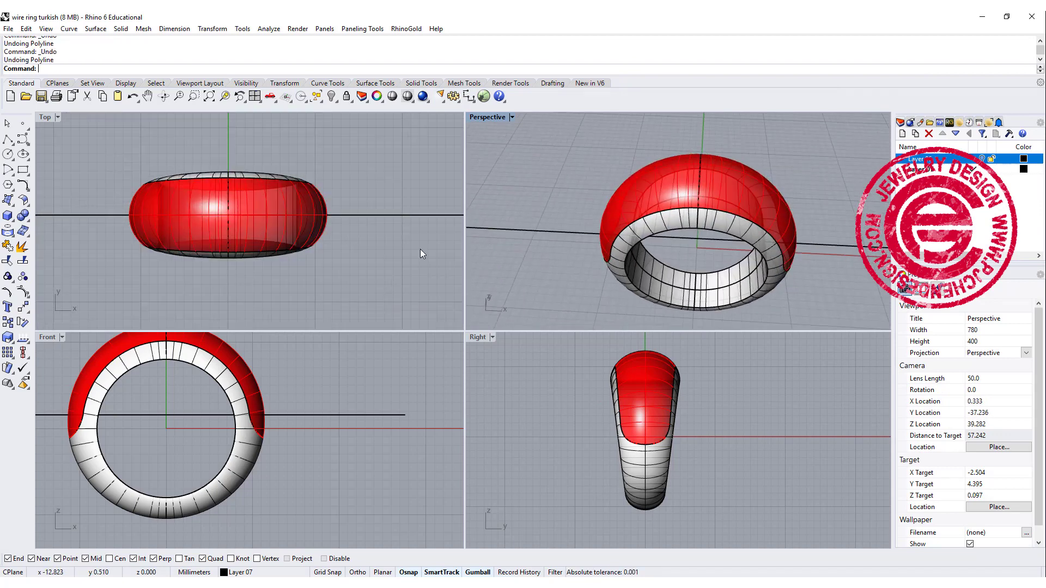
Offset the red top surface inward by 0.6 with the direction flipped and Solid set to No
right_drag(281, 246, 362, 271)
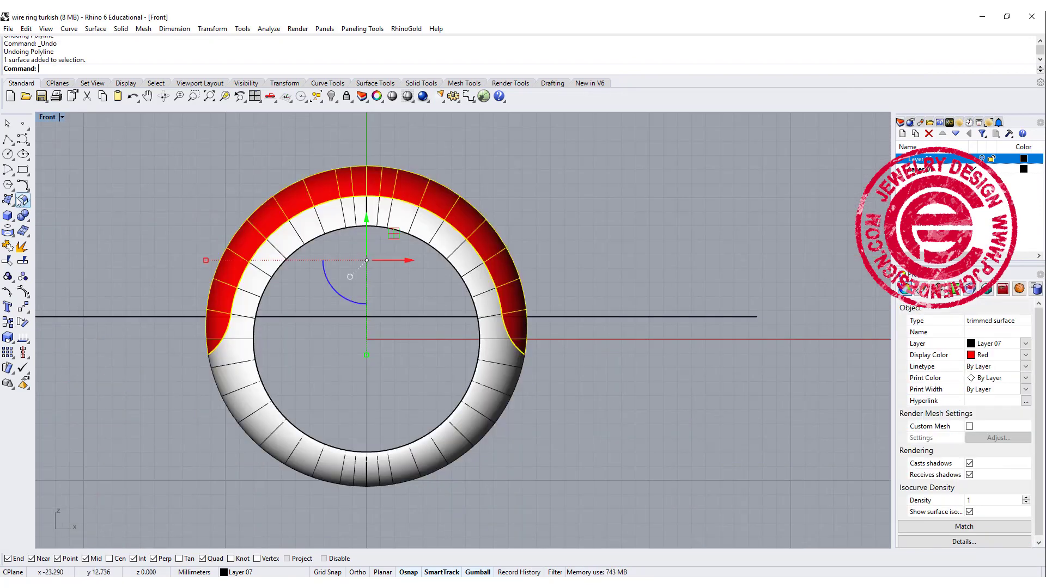
click(22, 200)
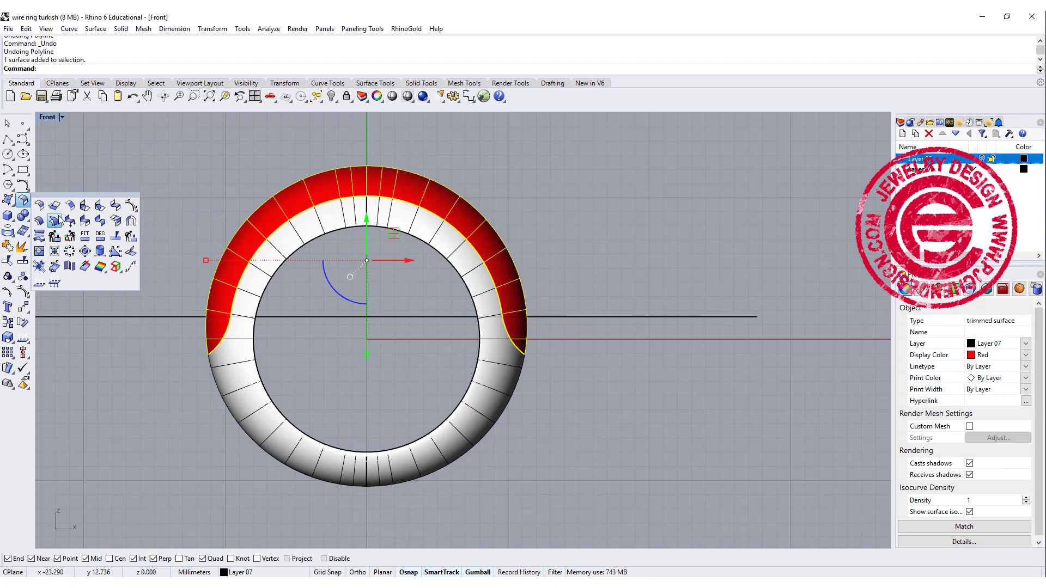
click(38, 220)
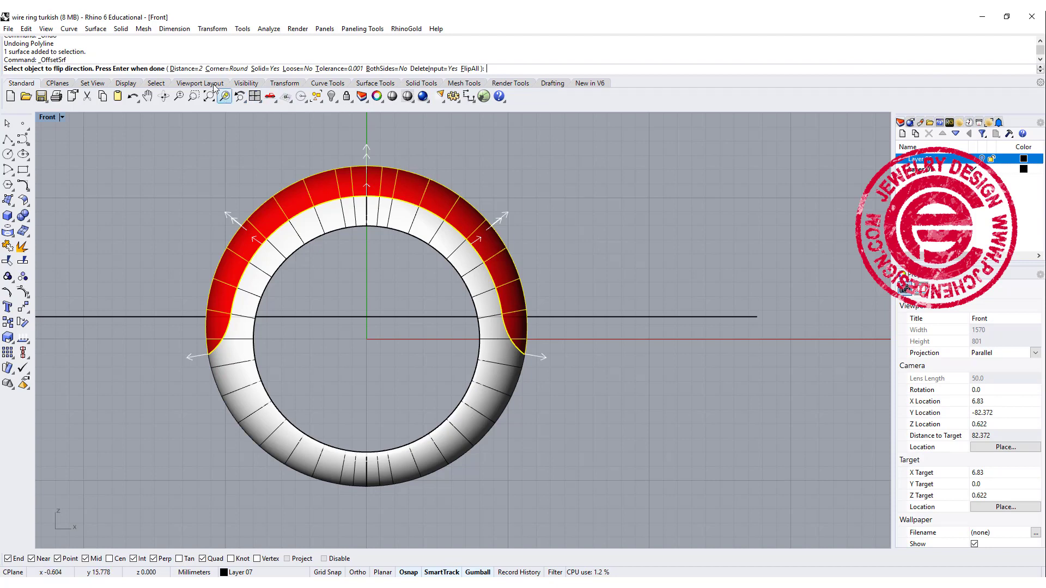
click(470, 69)
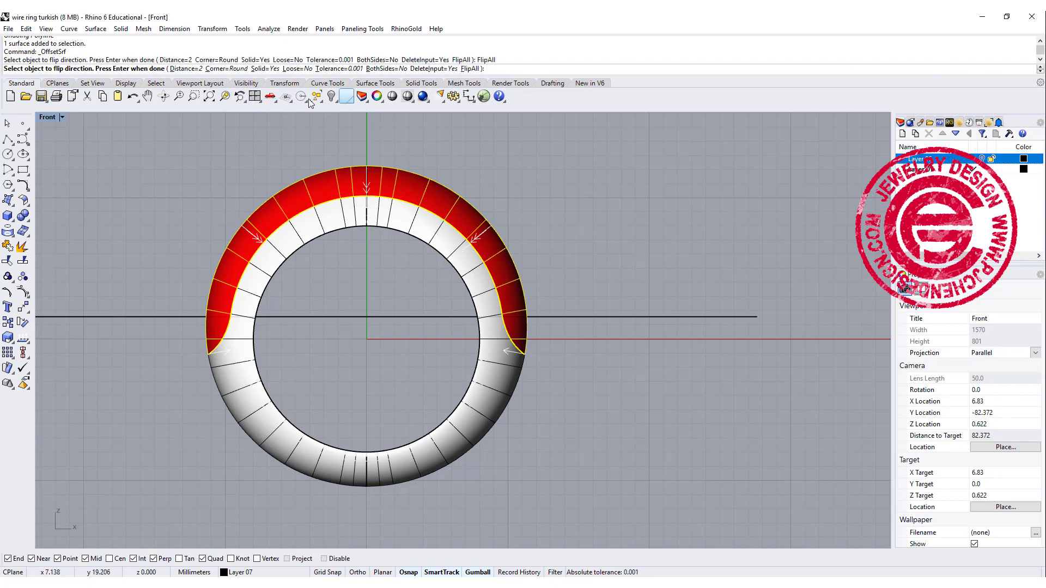
click(193, 71)
text(0.6)
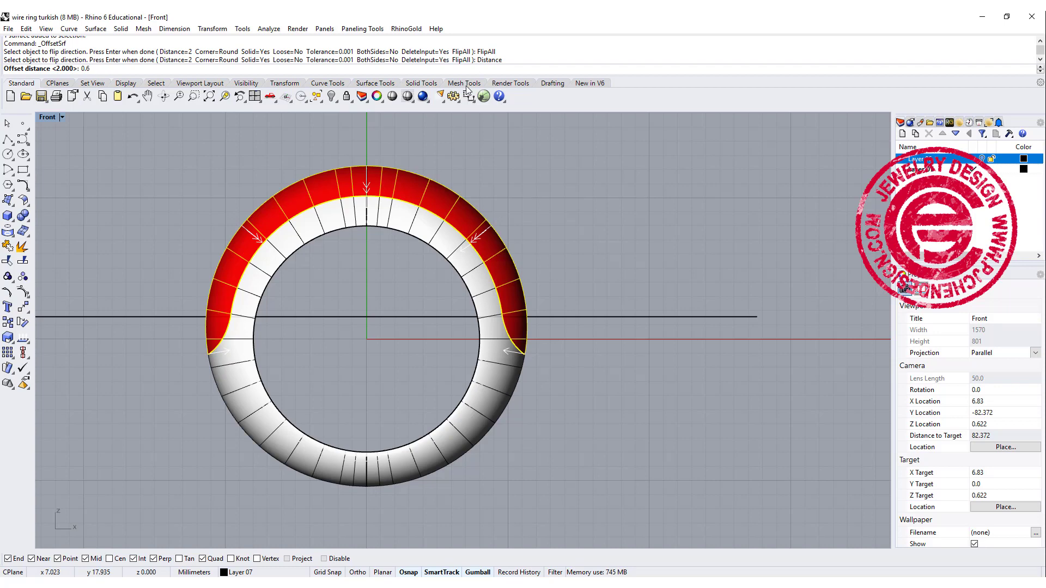
key(Return)
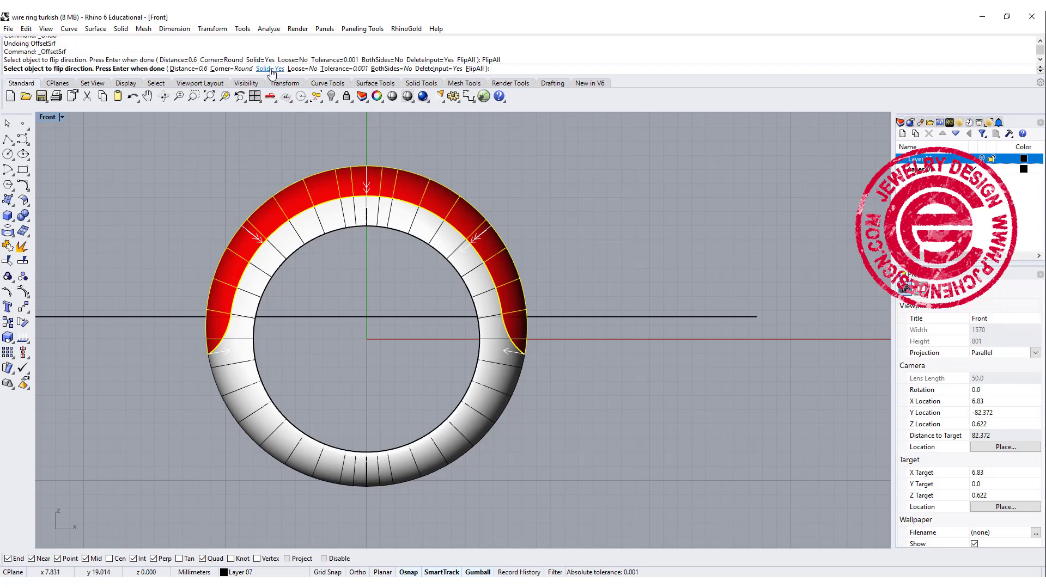
click(269, 69)
right_click(583, 296)
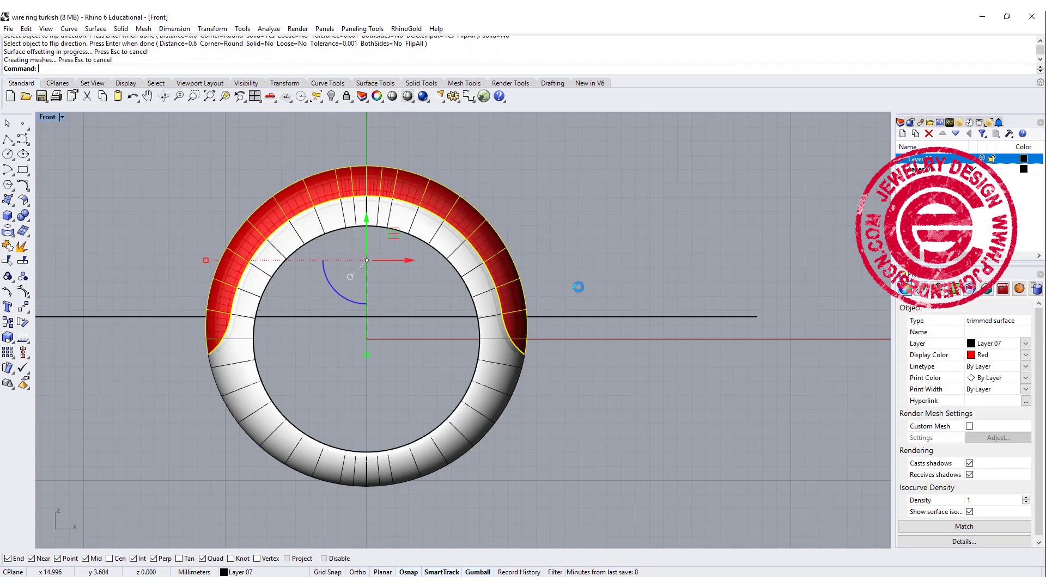
Hide the original red top surface, keeping the inward offset surface displayed
click(561, 274)
click(515, 271)
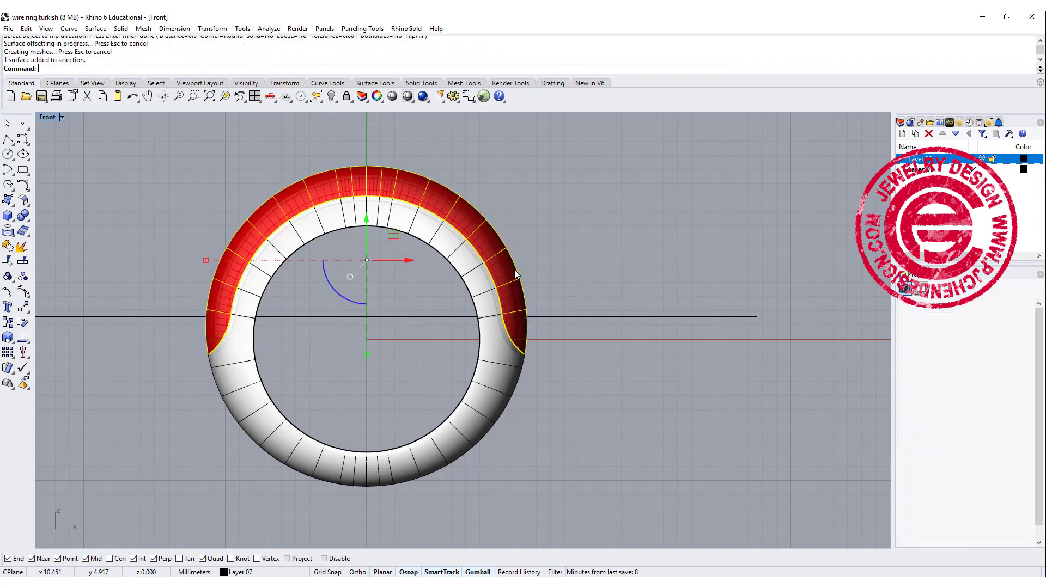
click(331, 97)
right_drag(493, 208, 507, 211)
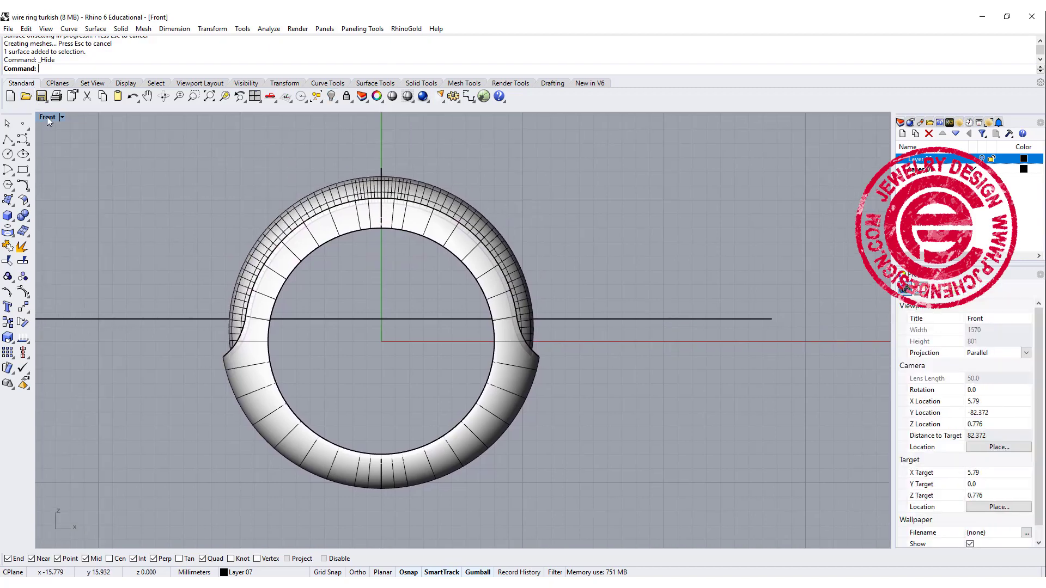
Hide the remaining ring body polysurface so the offset surface stands alone with the curves
double_click(47, 117)
right_drag(626, 243, 694, 226)
scroll(665, 240, up, 4)
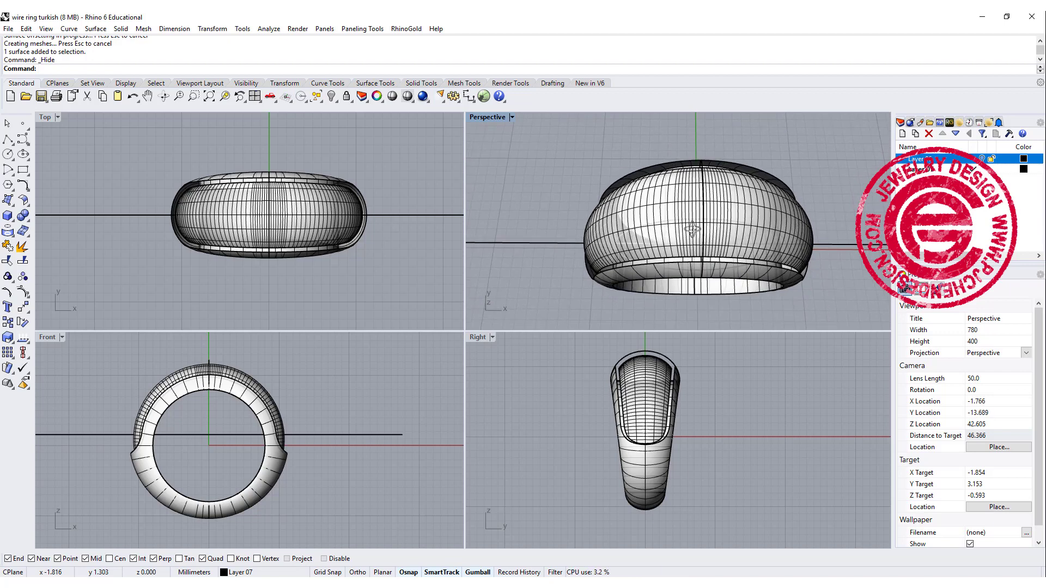
click(332, 96)
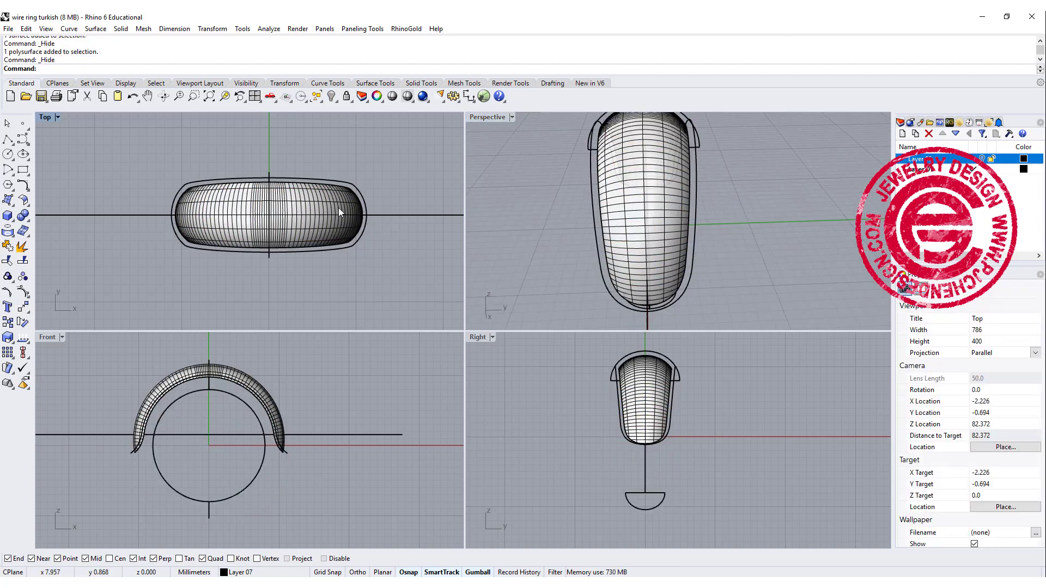
Draw one open, irregular zigzag polyline crisscrossing the offset surface in the Top view, with its corners extending beyond the surface edges
click(338, 209)
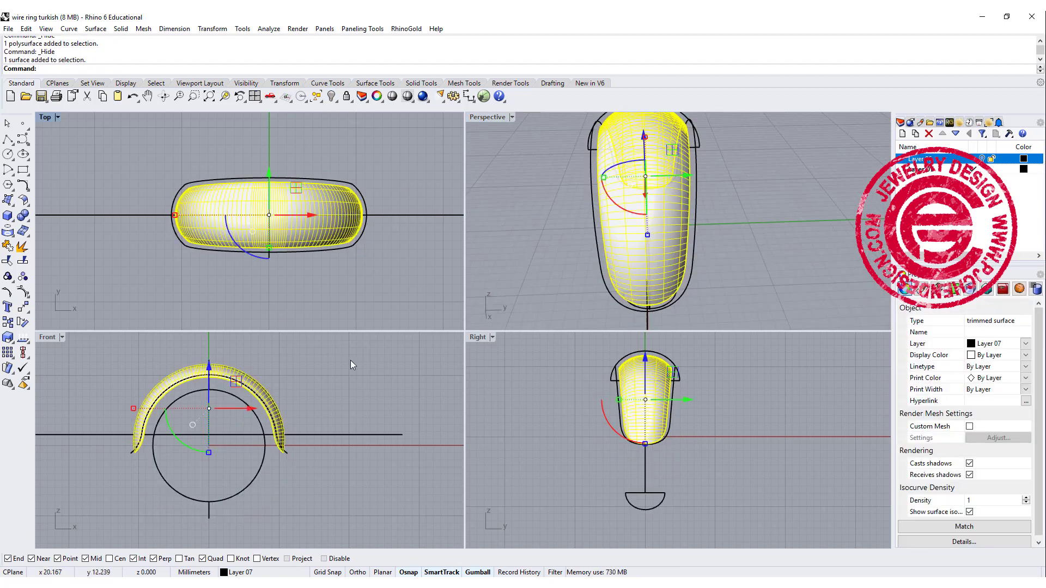
click(8, 141)
scroll(156, 181, up, 2)
right_drag(156, 181, 117, 166)
click(127, 146)
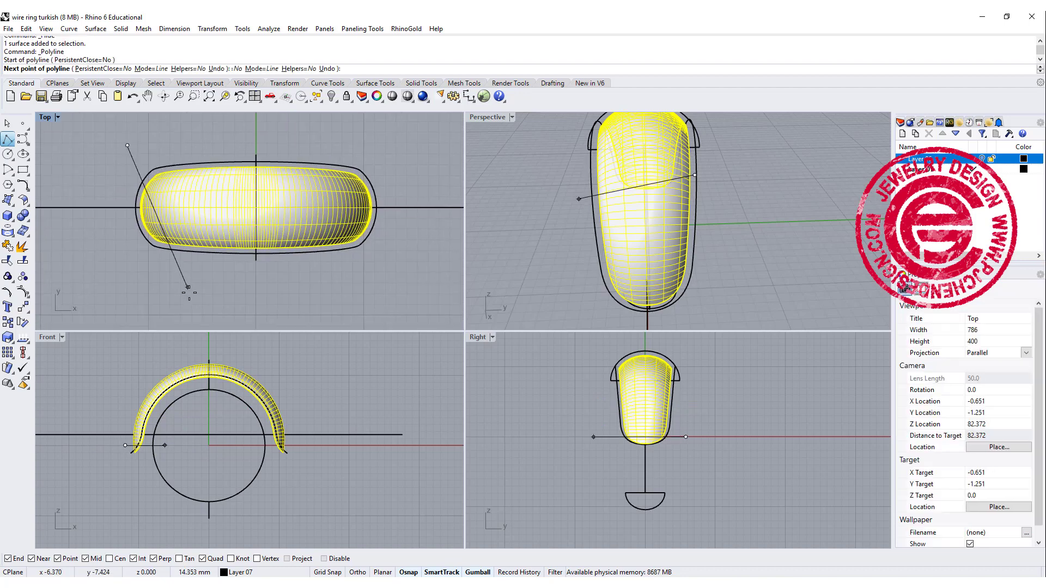
click(190, 291)
click(197, 130)
click(218, 284)
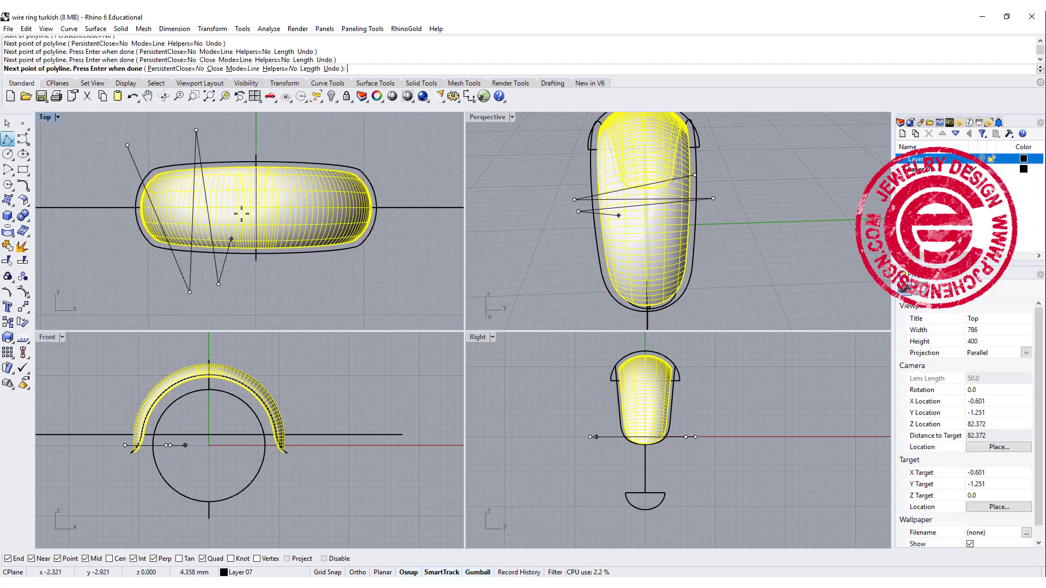
click(276, 135)
click(311, 292)
click(347, 140)
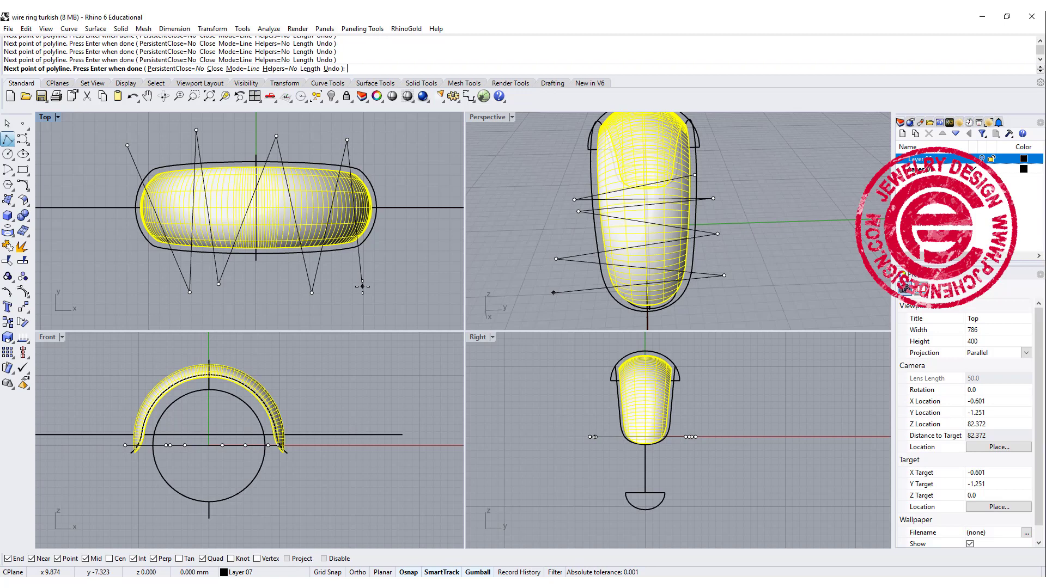
click(362, 286)
click(221, 135)
click(84, 237)
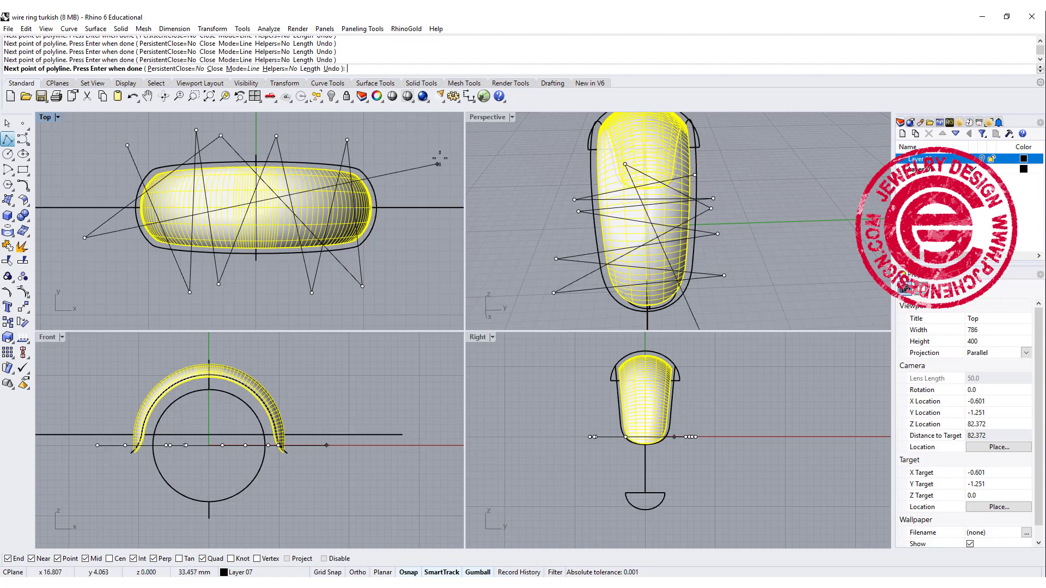
click(429, 243)
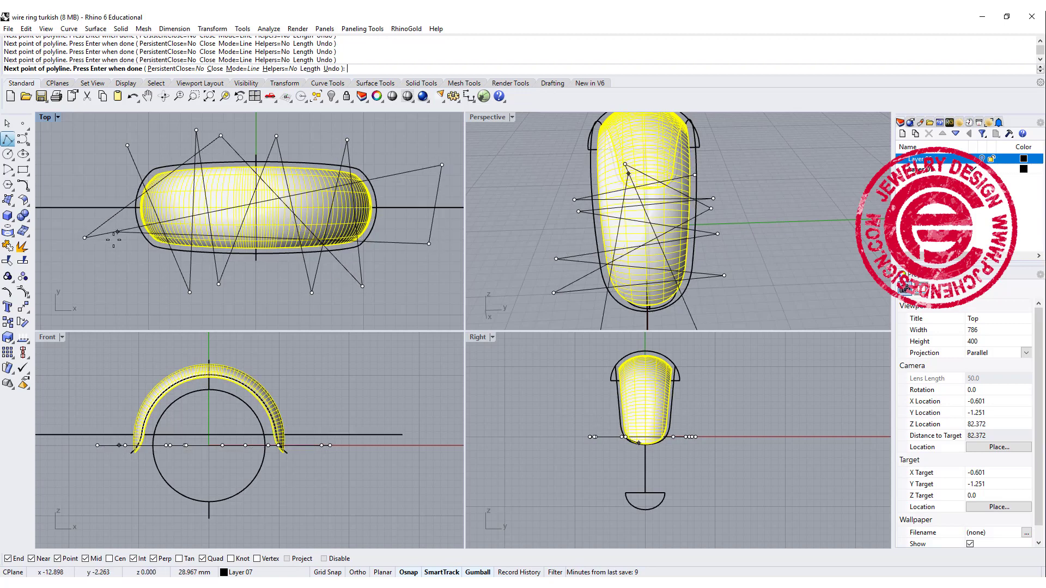
click(106, 186)
click(117, 276)
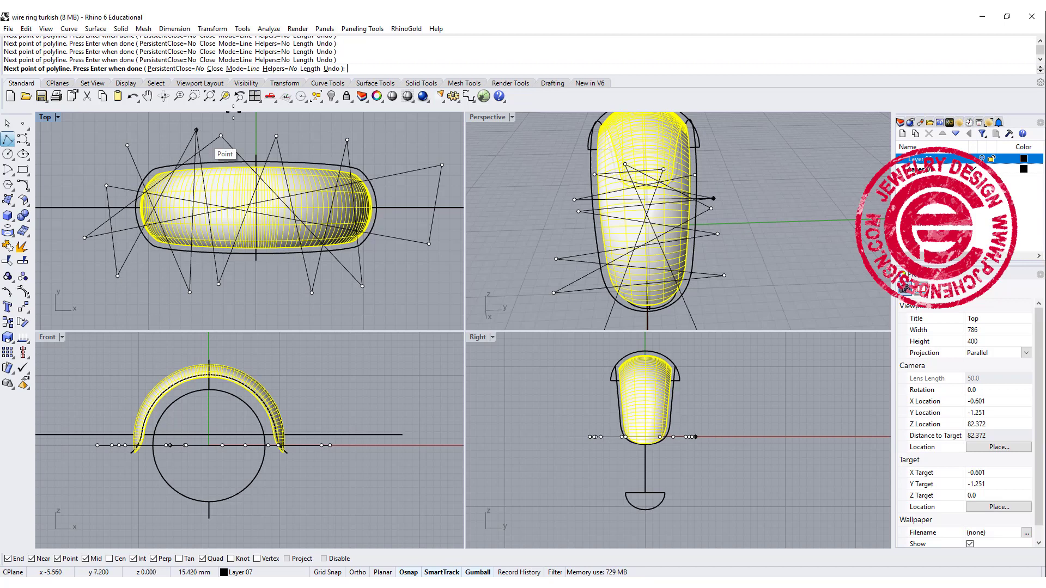
click(246, 130)
click(256, 162)
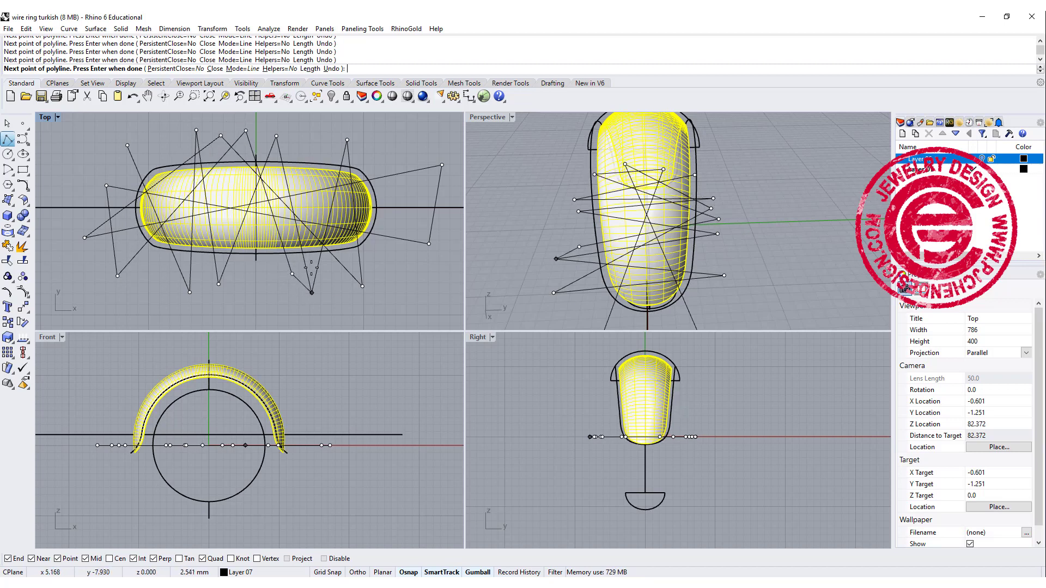
click(320, 152)
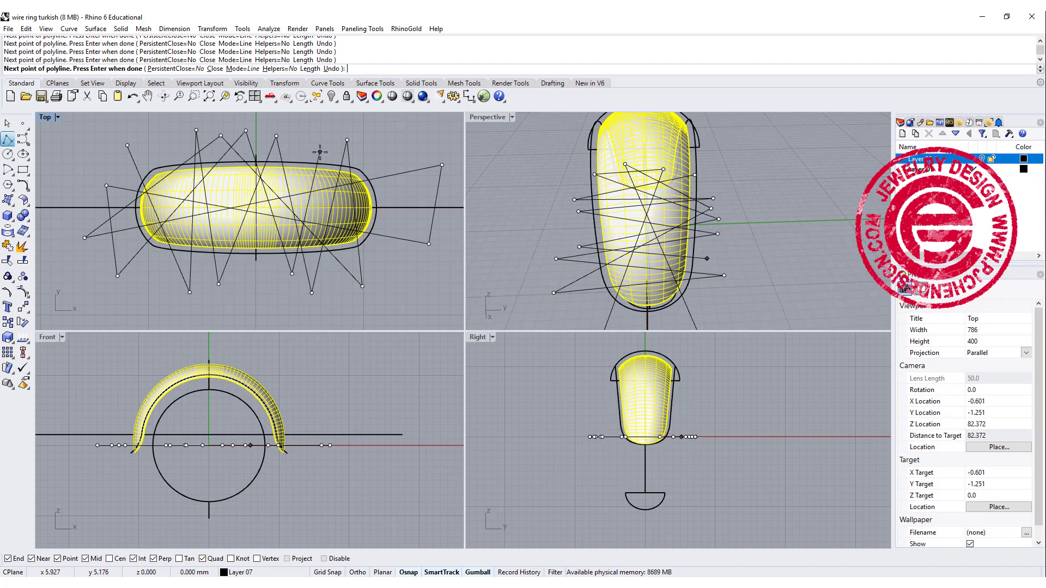
click(388, 234)
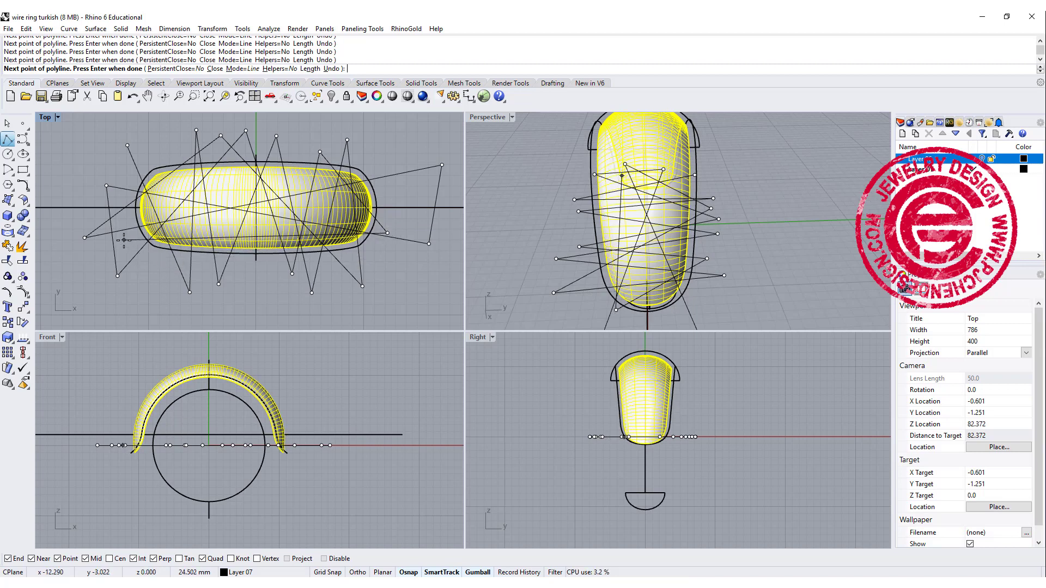
key(Return)
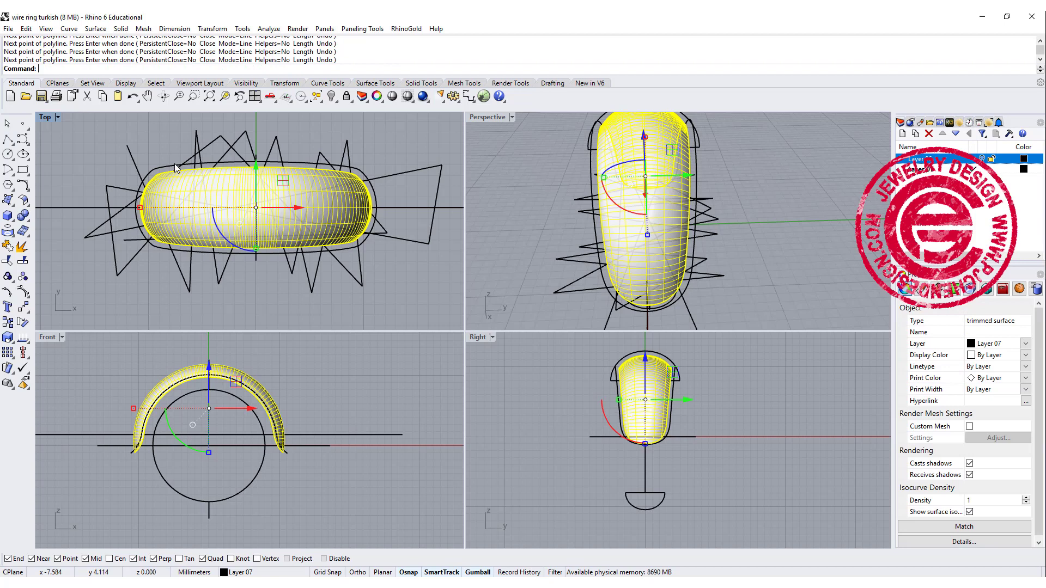
Project the zigzag polyline from the Top view onto the offset surface, with Loose and DeleteInput set to No
click(197, 144)
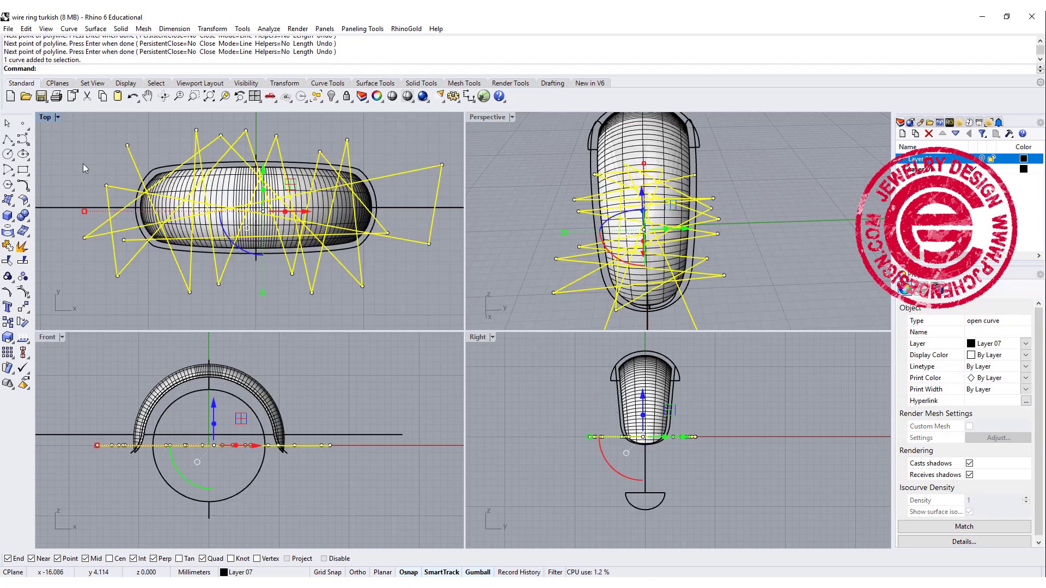
click(22, 246)
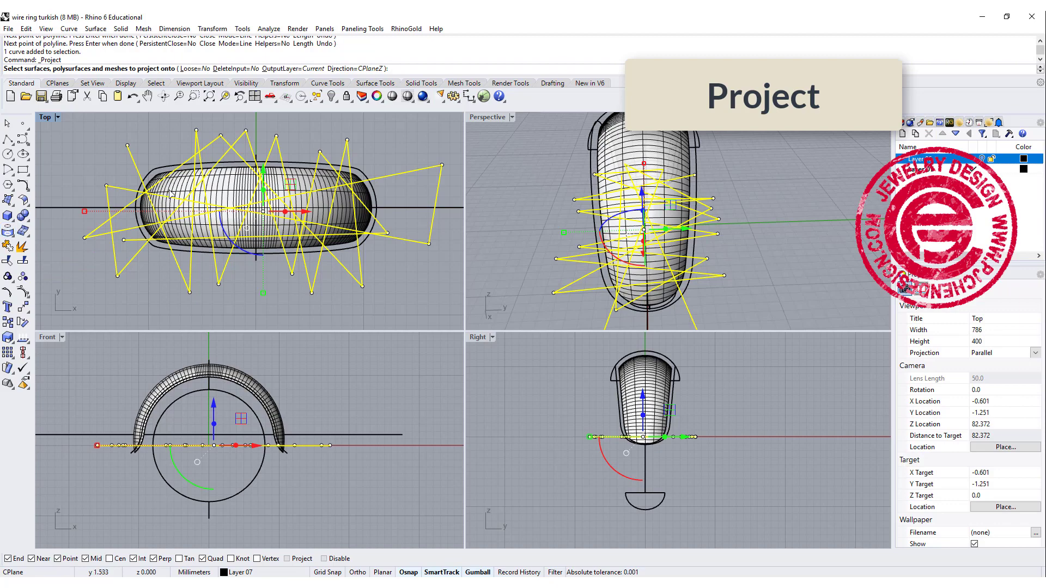
click(179, 186)
key(Return)
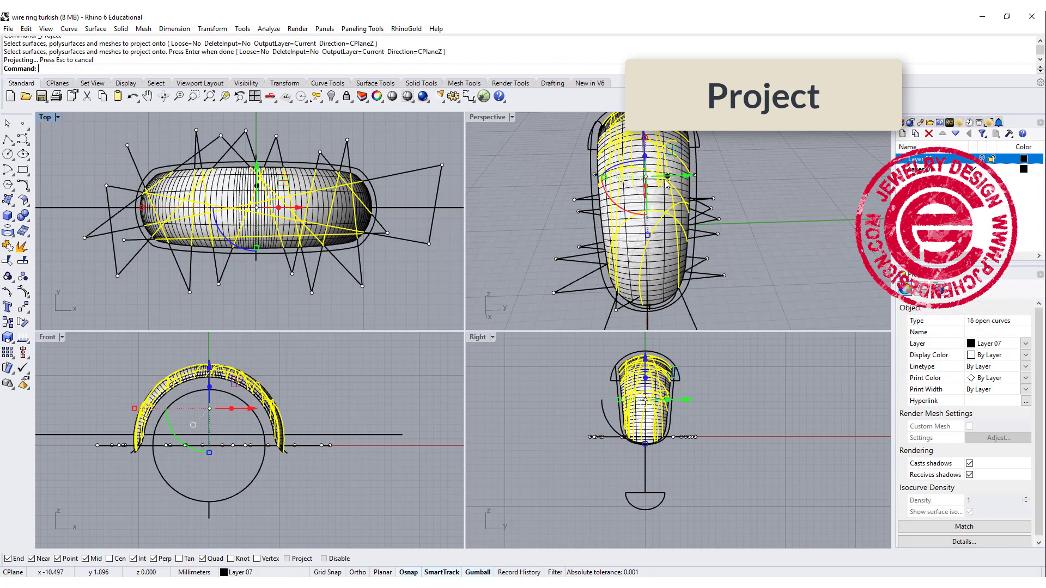
Pipe all the projected curves with a radius of 0.3 and round caps, then clear the selection
right_drag(666, 184, 686, 238)
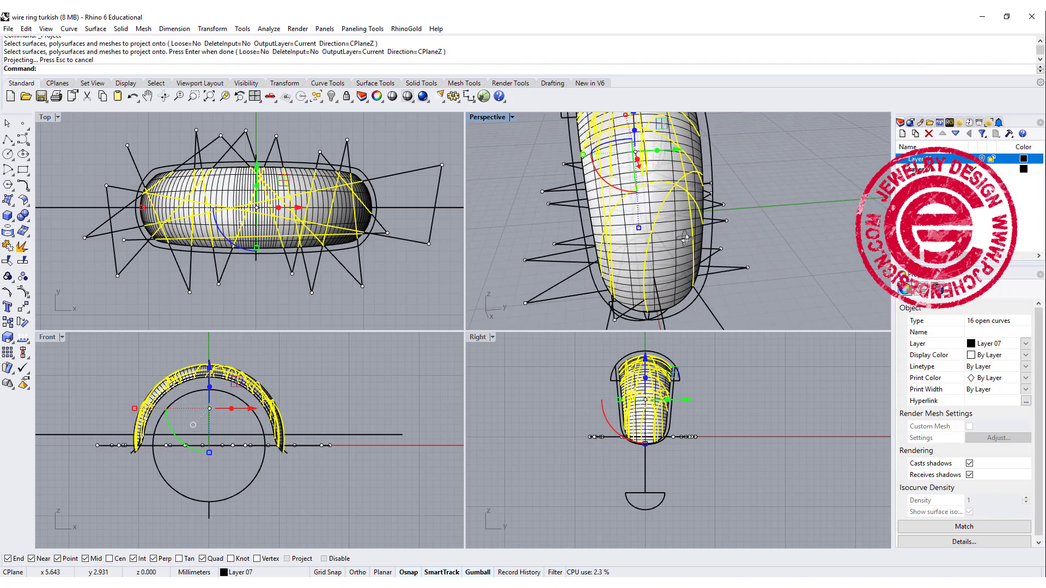
scroll(659, 346, up, 5)
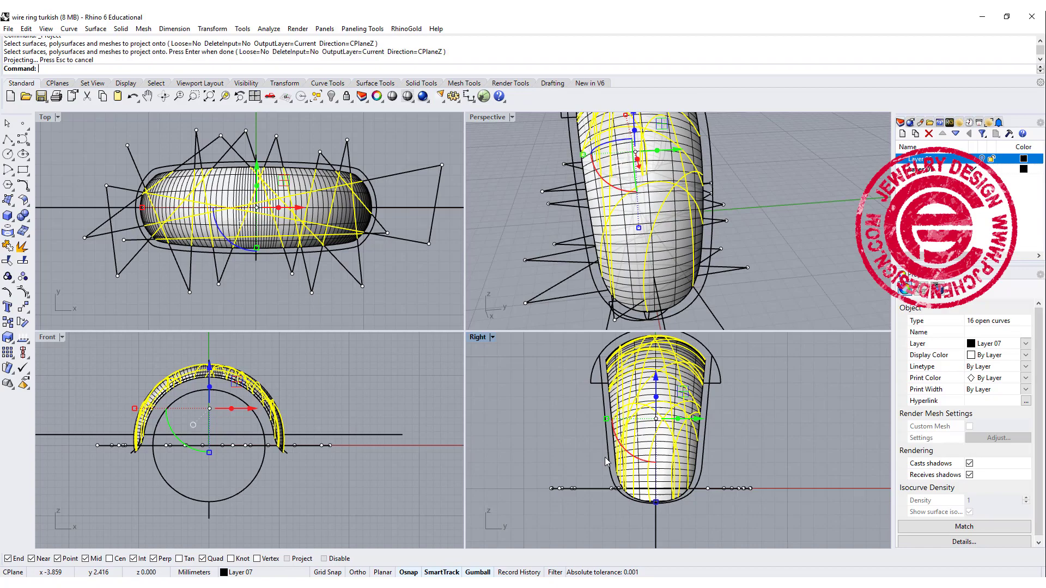
right_drag(721, 221, 871, 311)
click(15, 213)
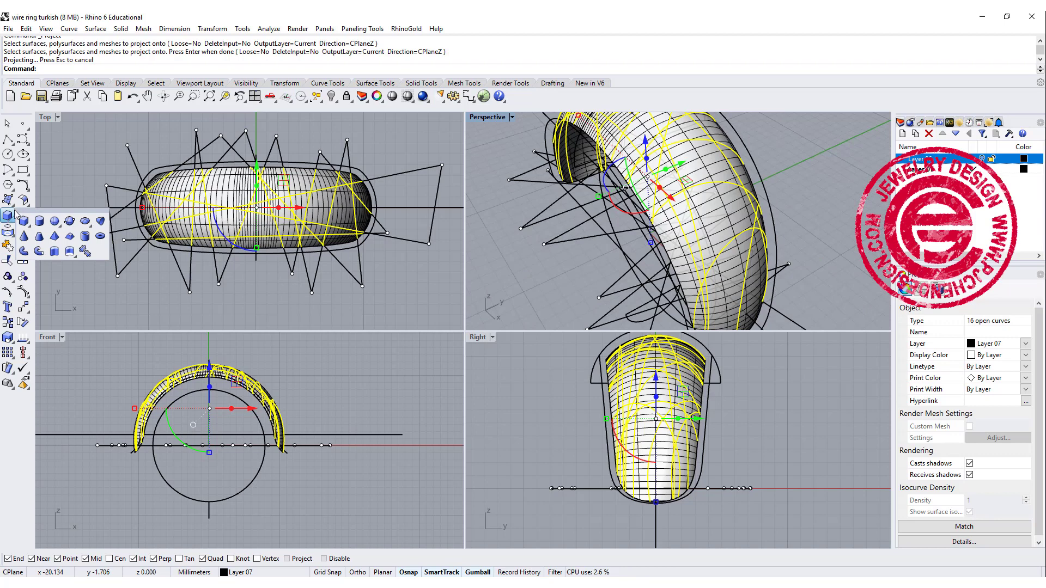
click(39, 250)
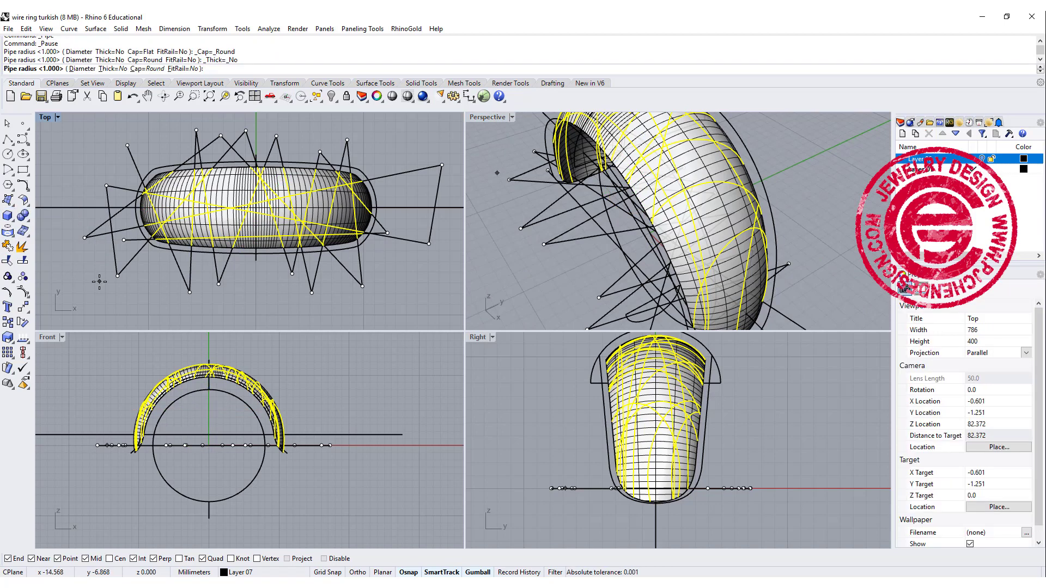
text(0.3)
key(Return)
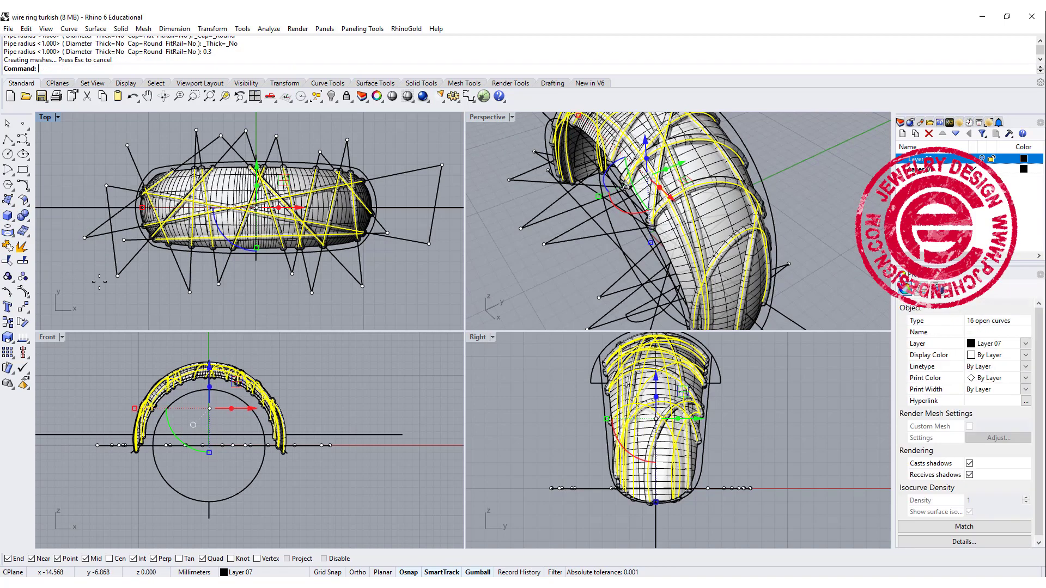
key(Escape)
key(Escape)
Create flattened UV curves from the trimmed offset surface on Layer 08 using CreateUVCrv
scroll(714, 267, down, 7)
right_drag(714, 267, 757, 242)
scroll(630, 211, up, 7)
scroll(273, 246, down, 4)
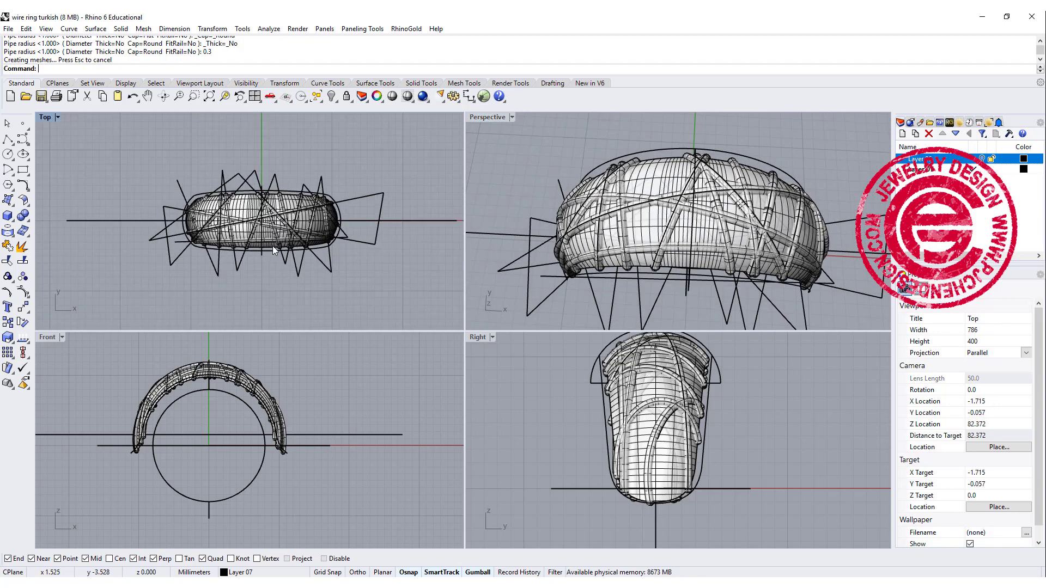
right_drag(289, 226, 255, 246)
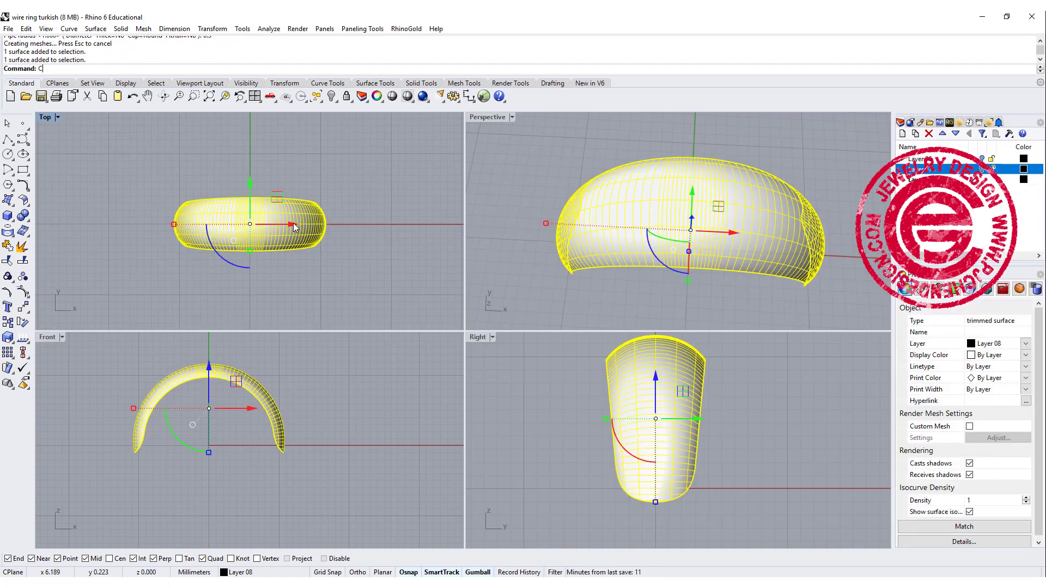
key(Return)
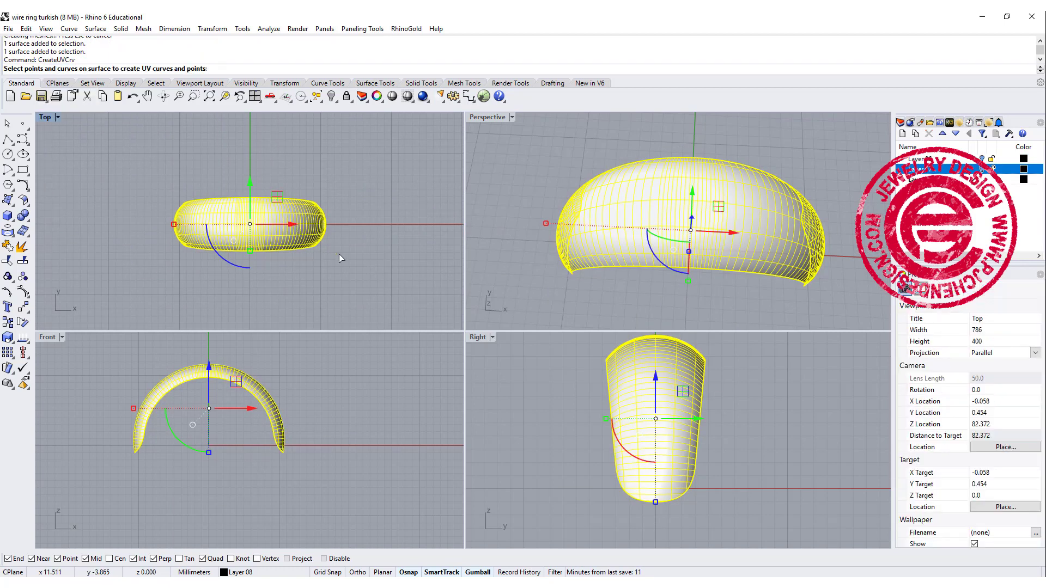
key(Return)
Move the rectangular and rounded UV curves together about 9 mm diagonally away from the origin in the Top view
scroll(388, 191, down, 8)
right_drag(388, 191, 240, 215)
scroll(280, 238, up, 4)
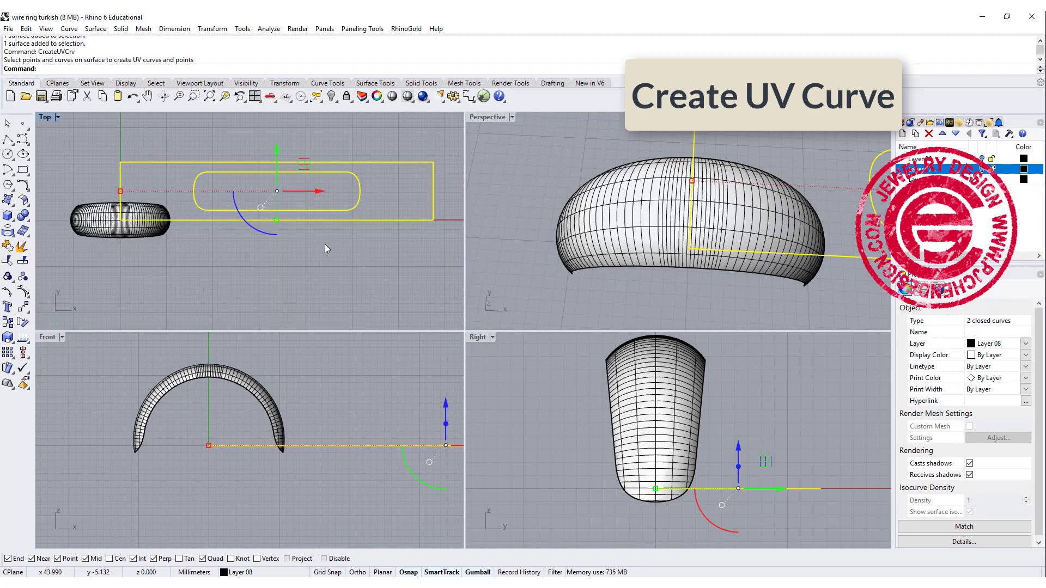
right_drag(325, 245, 325, 260)
drag(303, 187, 327, 154)
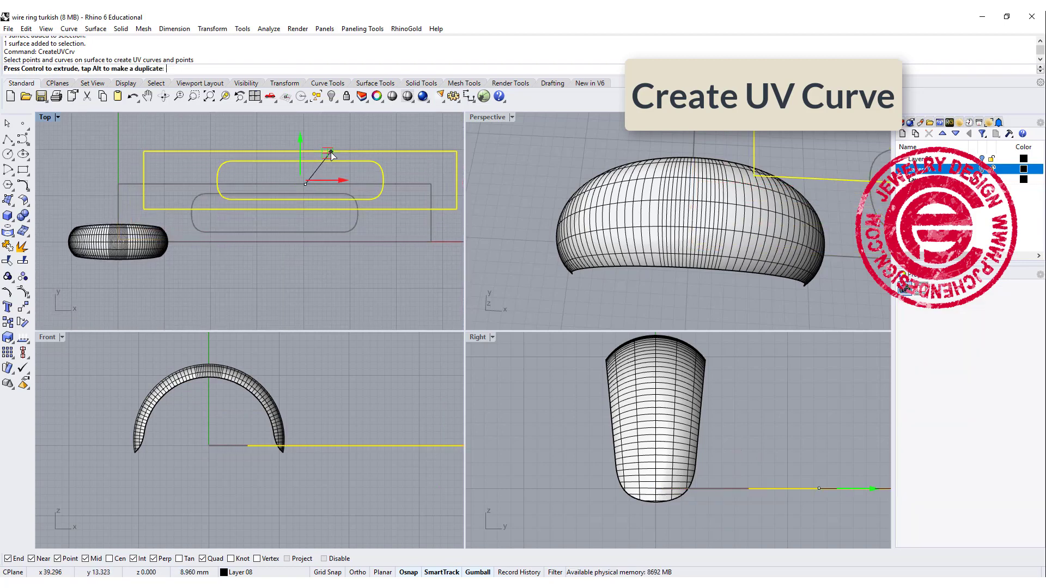
Move the zigzag polyline over the rounded UV outline, stretch it lengthwise and centre it so its corners overhang the outline
click(150, 216)
drag(151, 217, 332, 155)
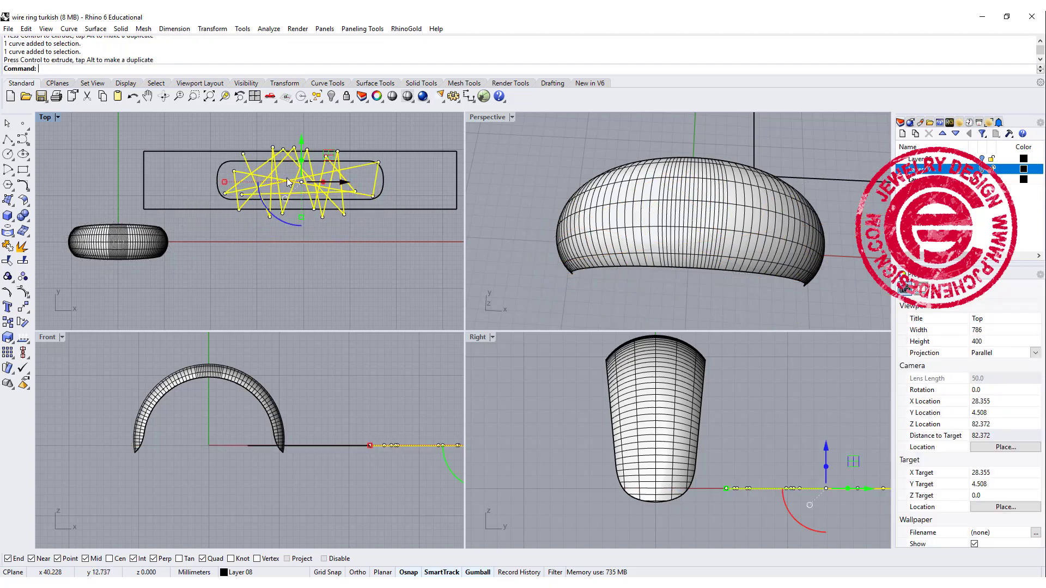
scroll(277, 178, up, 6)
drag(178, 187, 138, 186)
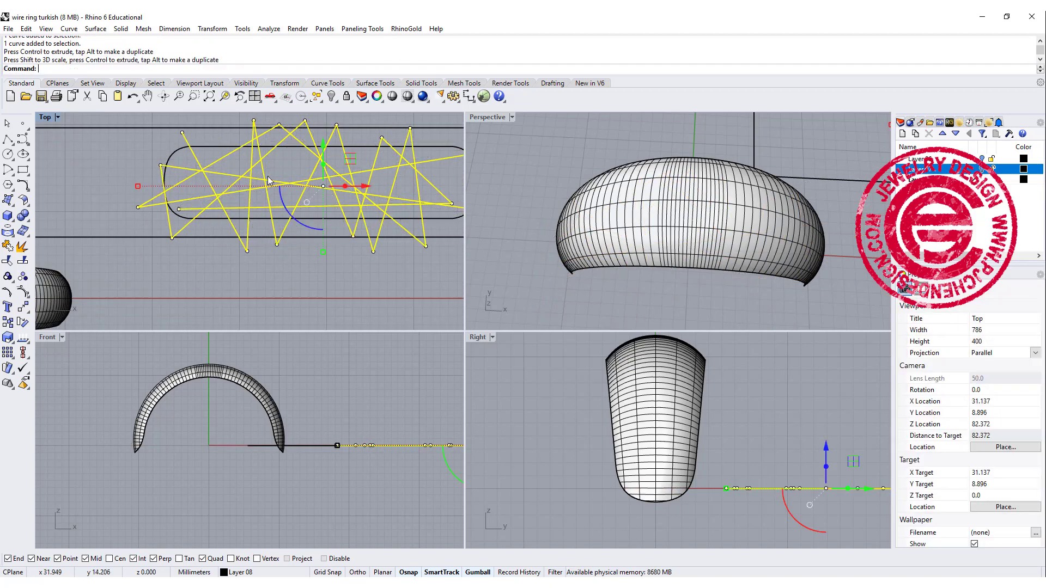
scroll(311, 150, down, 4)
right_drag(312, 151, 270, 189)
drag(277, 171, 277, 169)
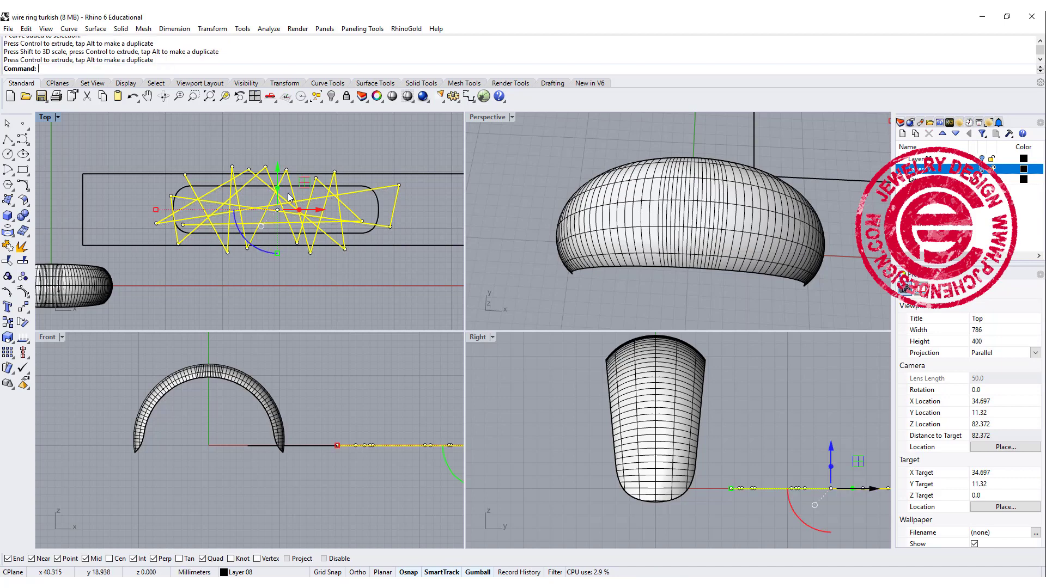
click(338, 285)
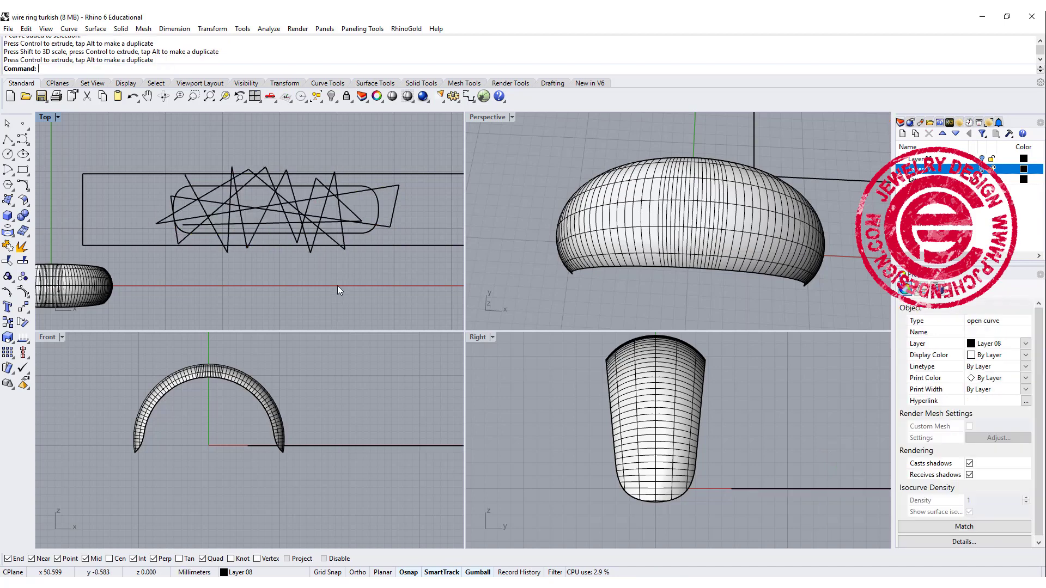
Trim away all zigzag line segments outside the rounded UV outline, using that outline as the cutting object
click(357, 232)
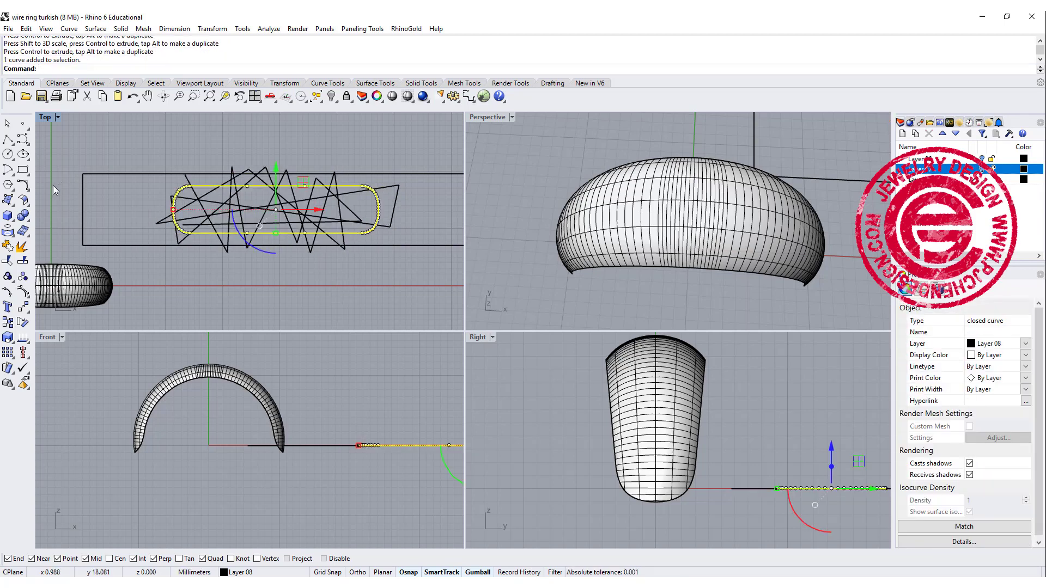
click(10, 256)
scroll(349, 185, up, 2)
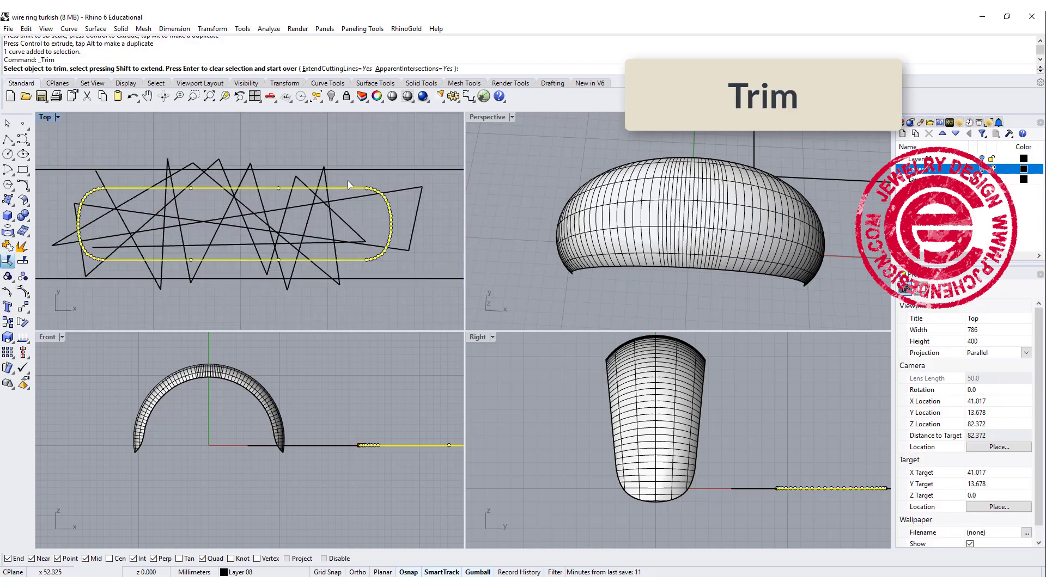
click(140, 187)
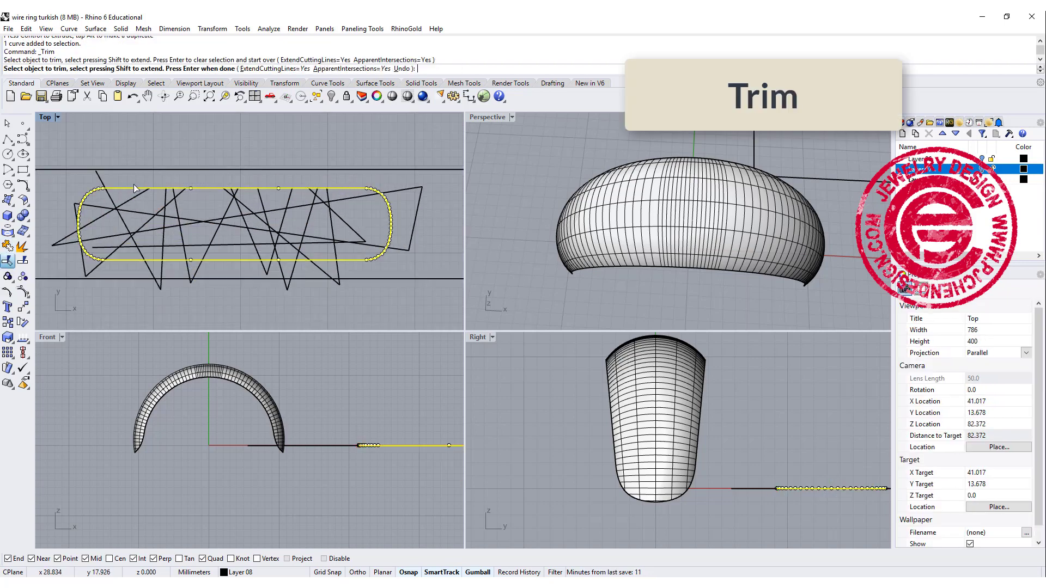
click(105, 182)
click(68, 240)
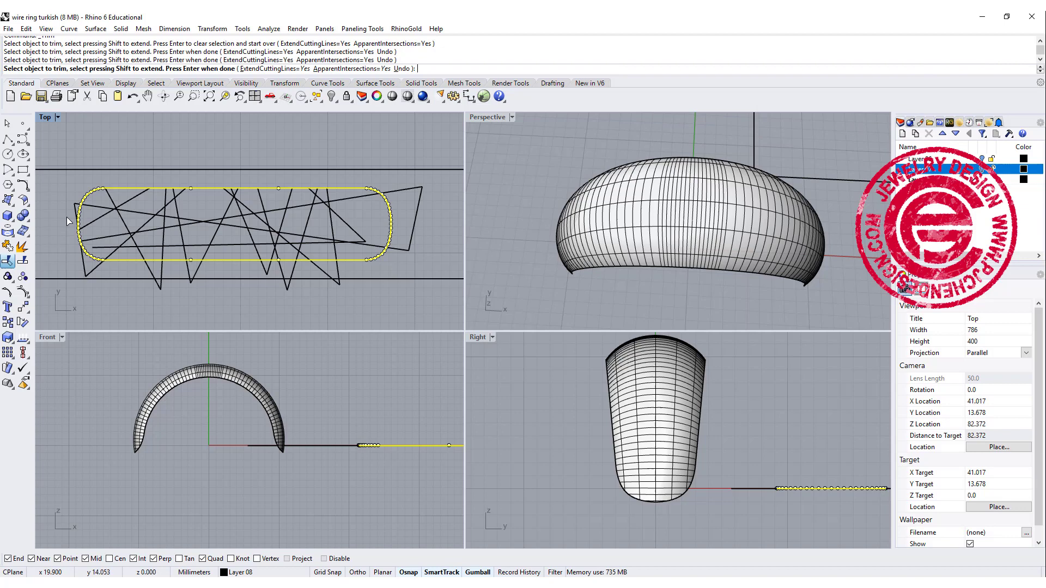
click(75, 211)
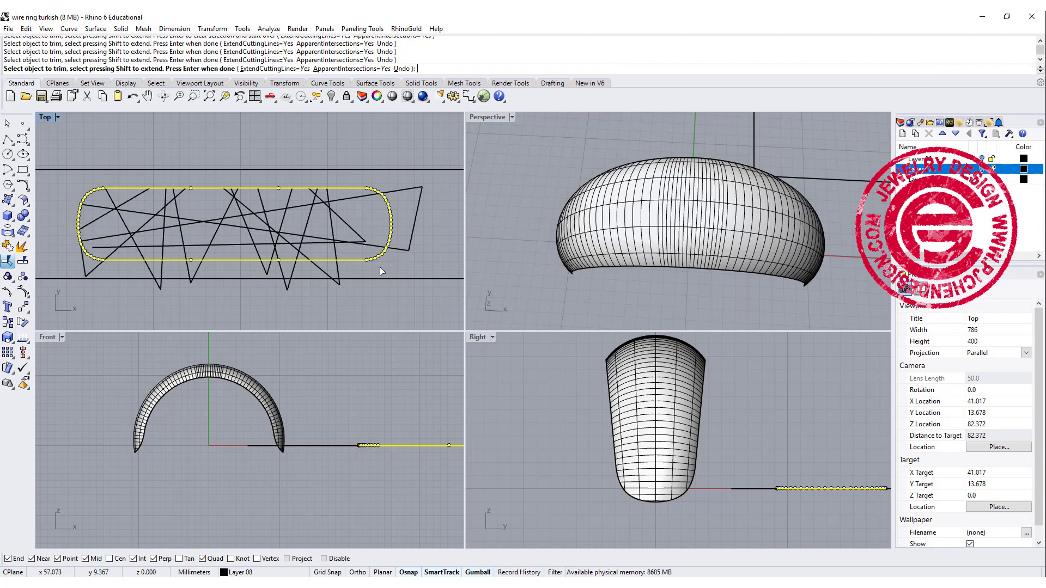
drag(109, 271, 78, 267)
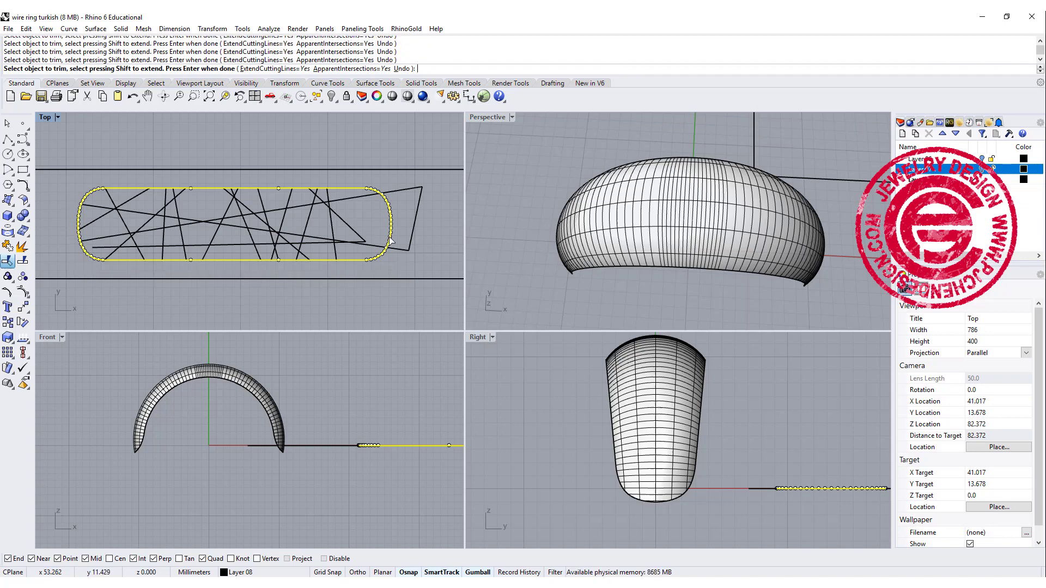
scroll(417, 214, down, 3)
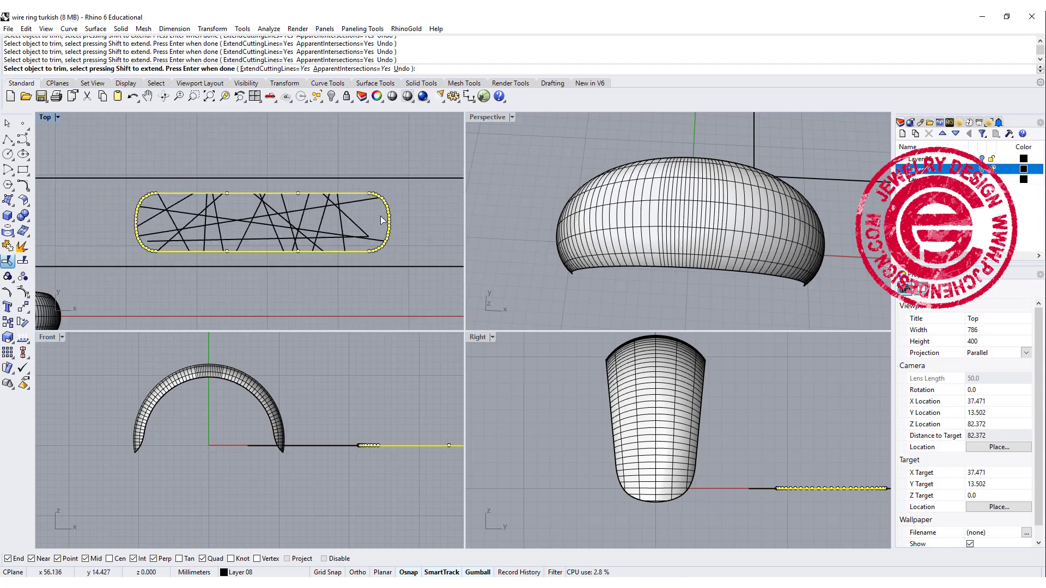
Pull the zigzag corner lying inside the rounded UV outline out past its rounded end and trim off the overhang
key(Return)
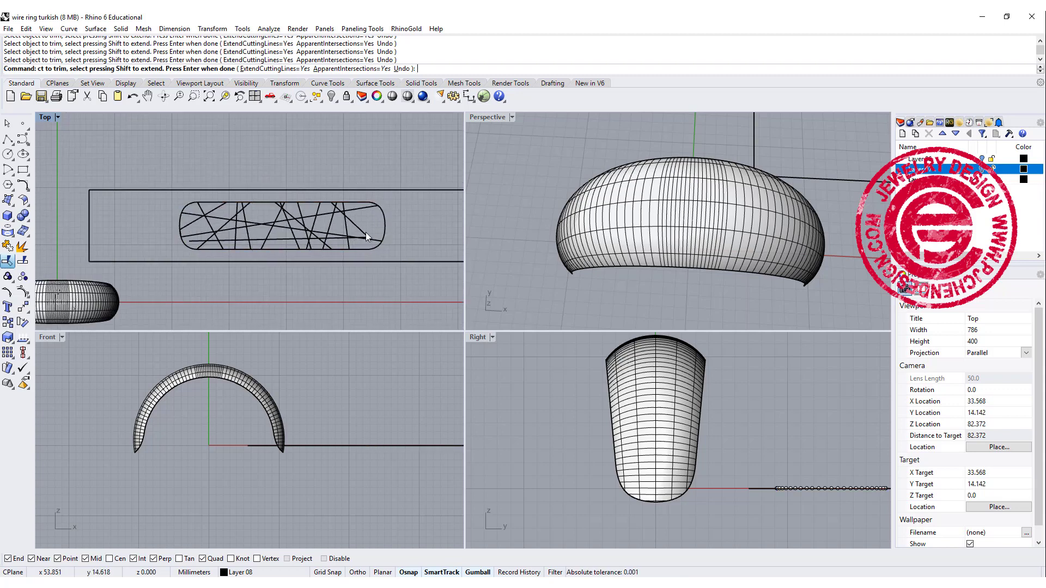
scroll(365, 234, up, 5)
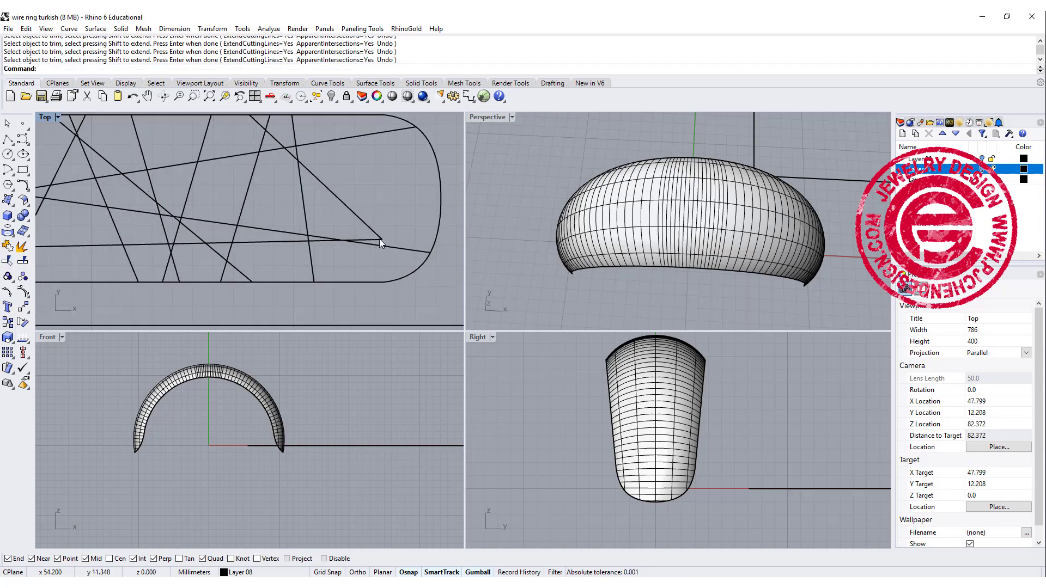
click(380, 238)
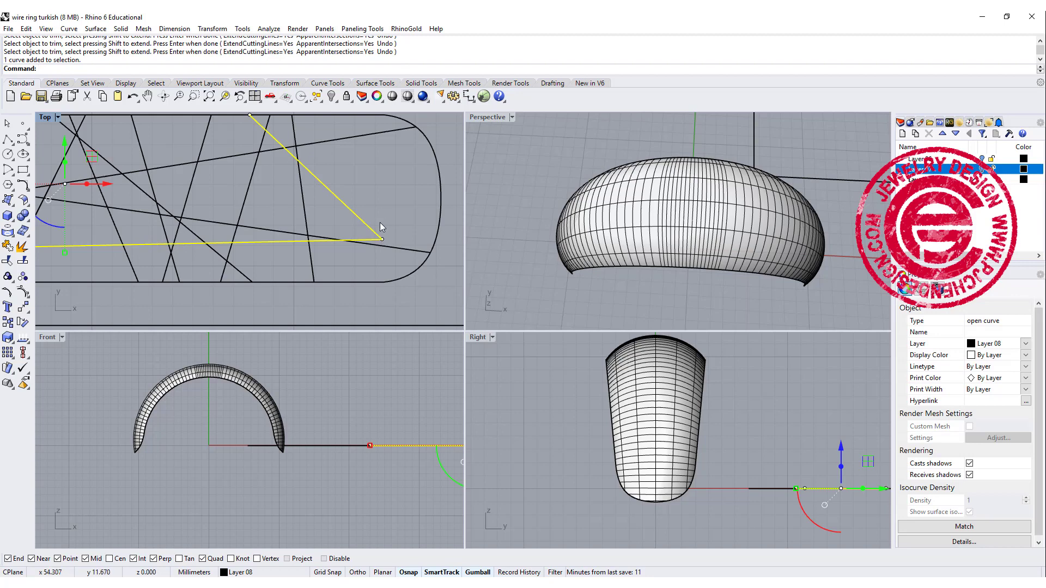
scroll(380, 224, down, 2)
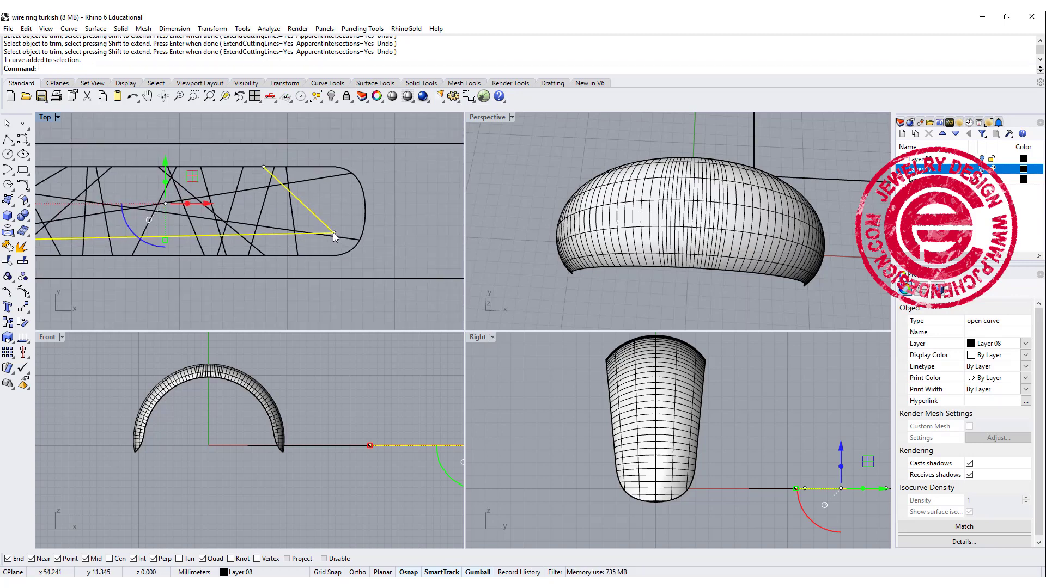
drag(334, 234, 384, 224)
click(362, 241)
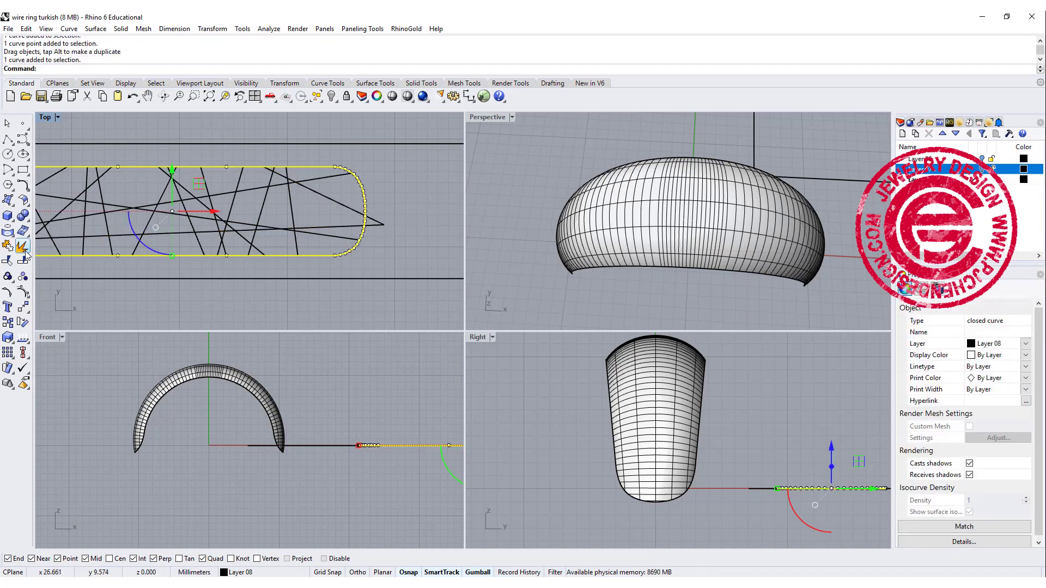
click(8, 260)
click(385, 226)
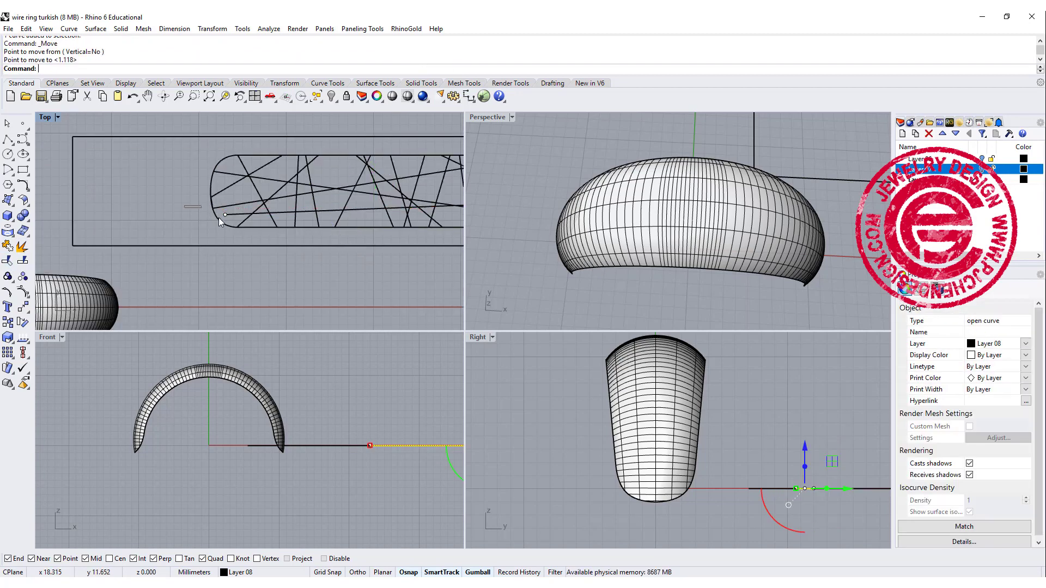
Move the loose line end near the opposite rounded end onto the rounded UV outline
click(224, 214)
key(Return)
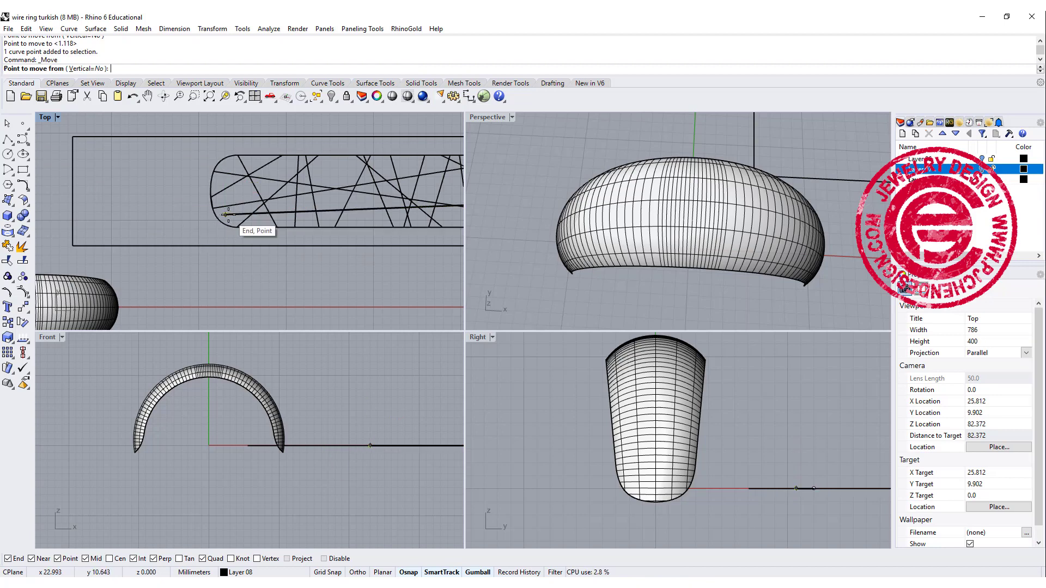
click(227, 214)
click(212, 215)
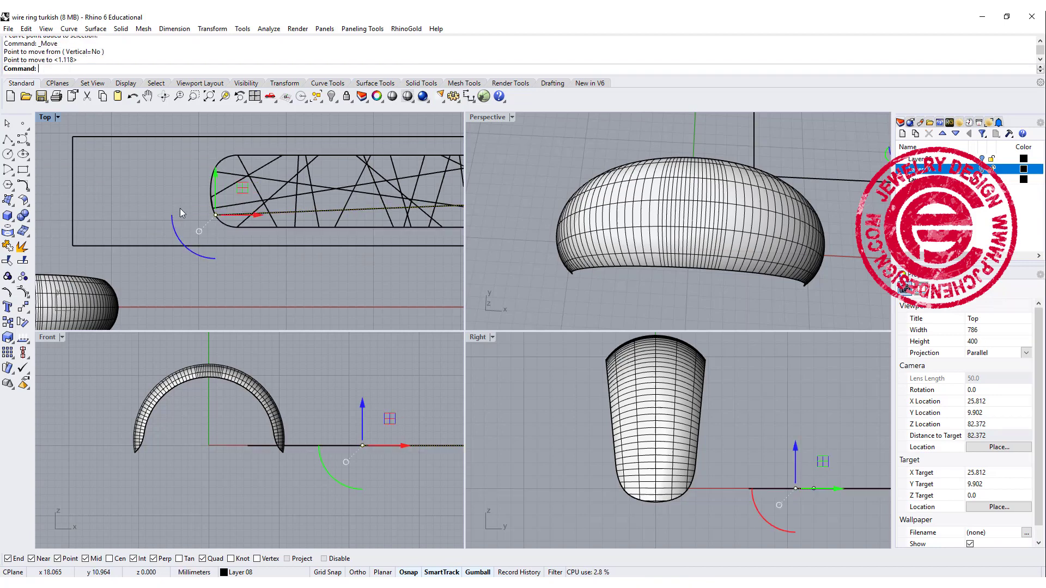
scroll(185, 195, down, 3)
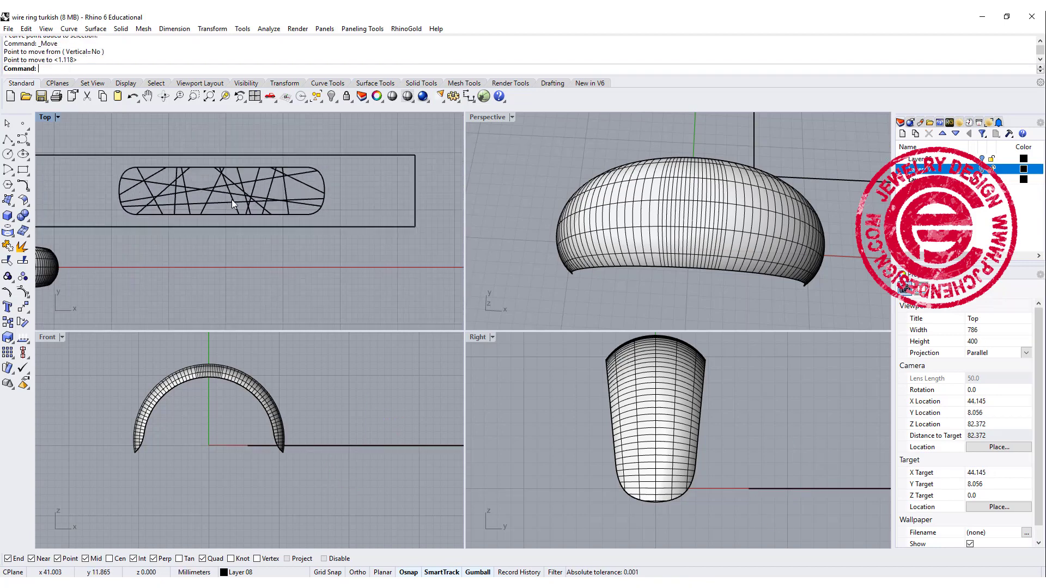
Create a planar surface from the outer rectangular UV curve
right_drag(74, 155, 149, 160)
click(149, 160)
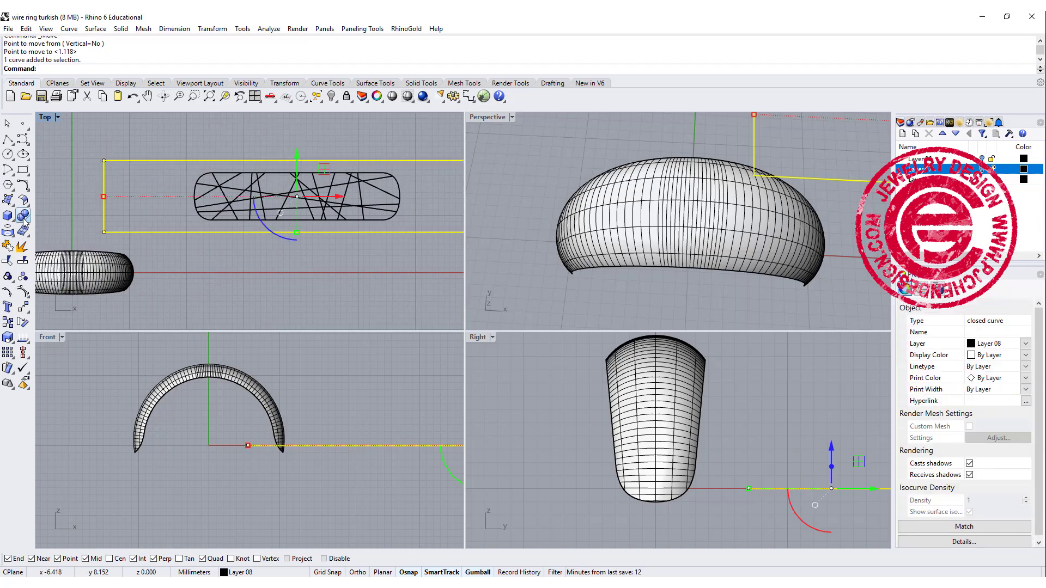
click(13, 203)
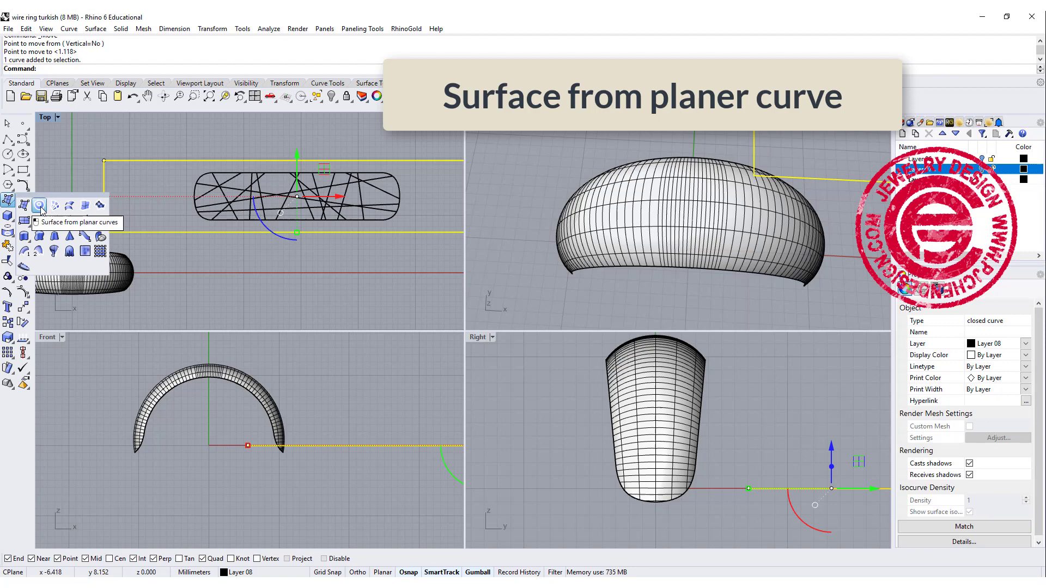
click(38, 205)
click(246, 139)
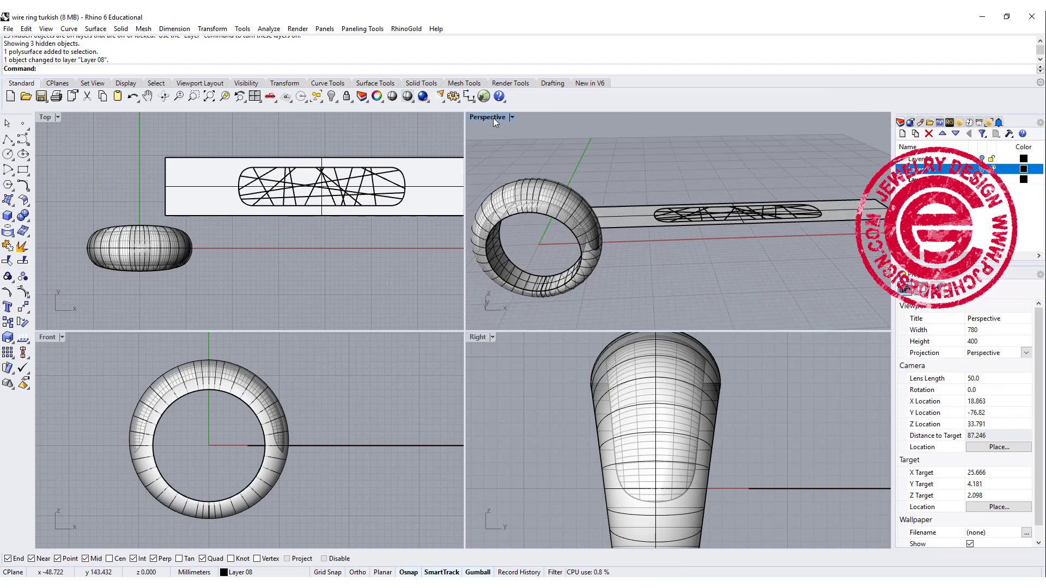
Flow the rounded outline and wire lines from the flat rectangular surface onto the ring's curved offset surface, picking matching corners
double_click(493, 119)
right_drag(487, 163, 467, 299)
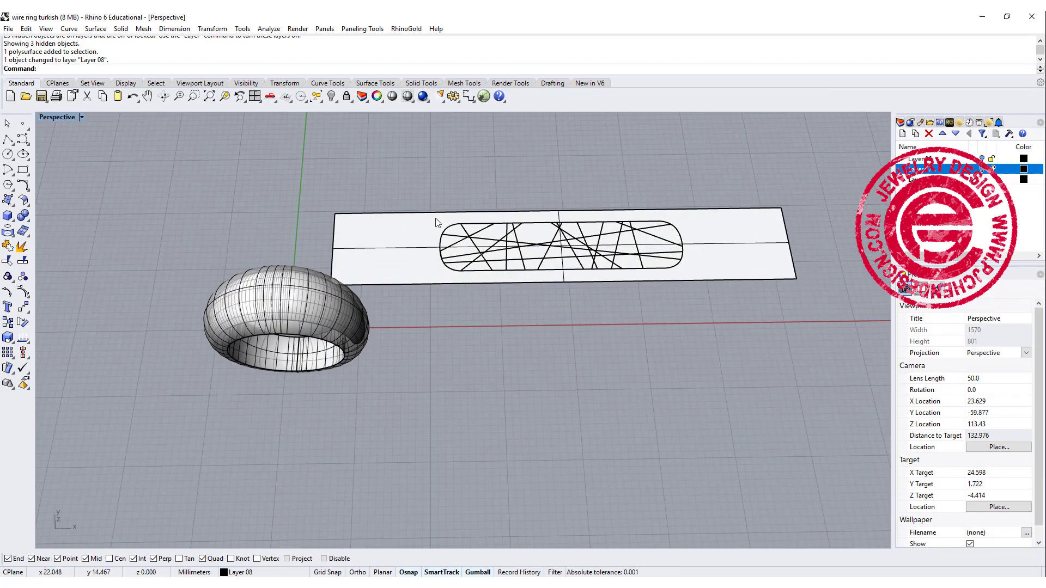
click(212, 28)
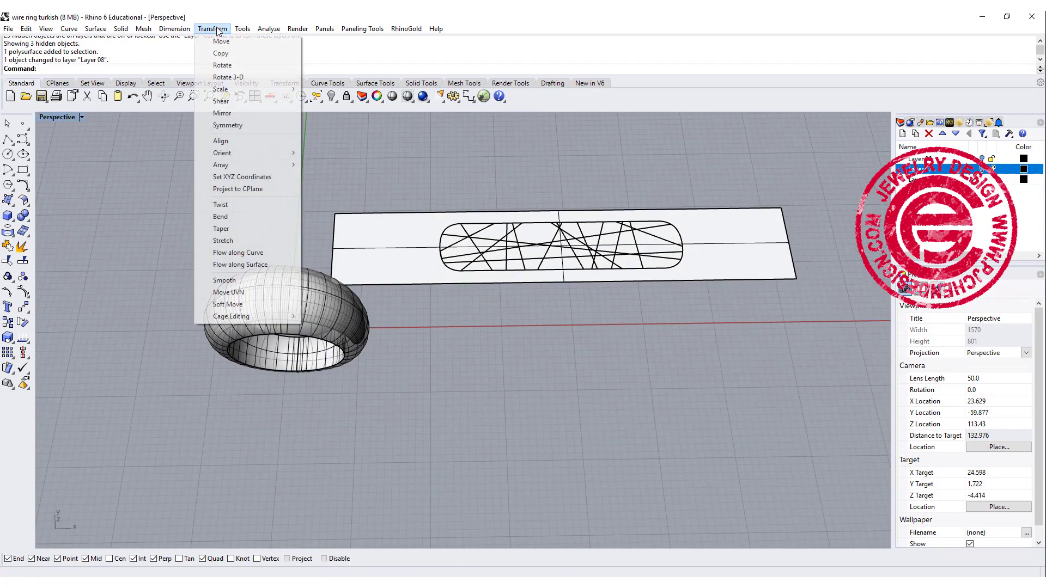
click(229, 264)
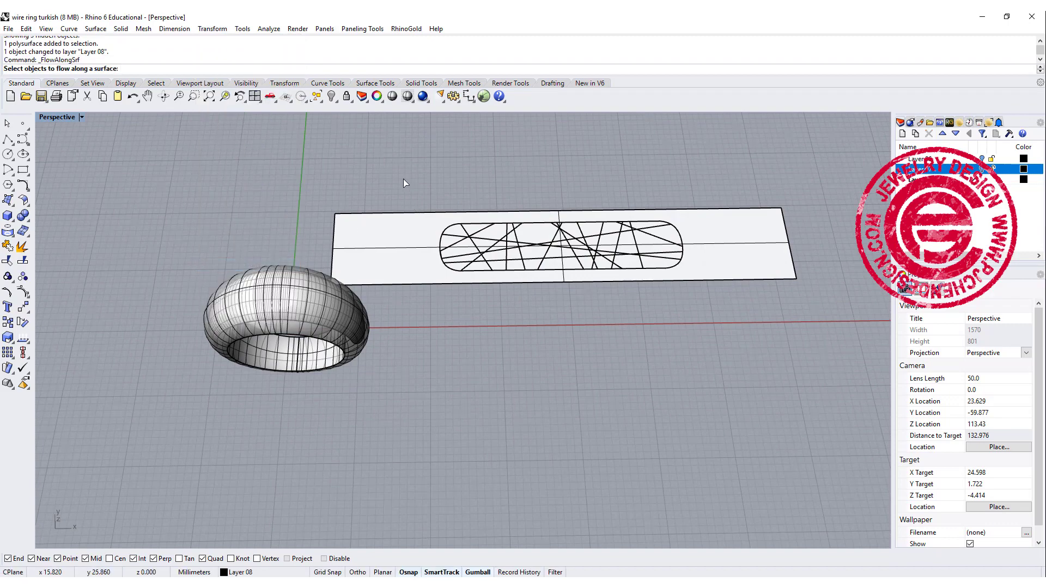
drag(403, 183, 741, 354)
key(Return)
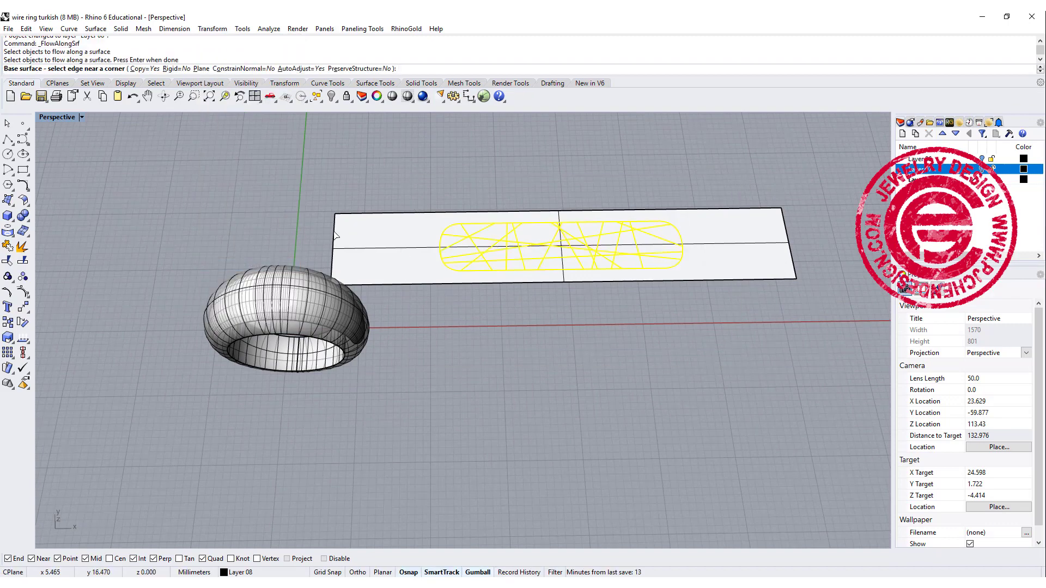
click(335, 235)
right_drag(338, 342, 400, 303)
scroll(387, 331, up, 4)
click(413, 286)
scroll(456, 286, down, 8)
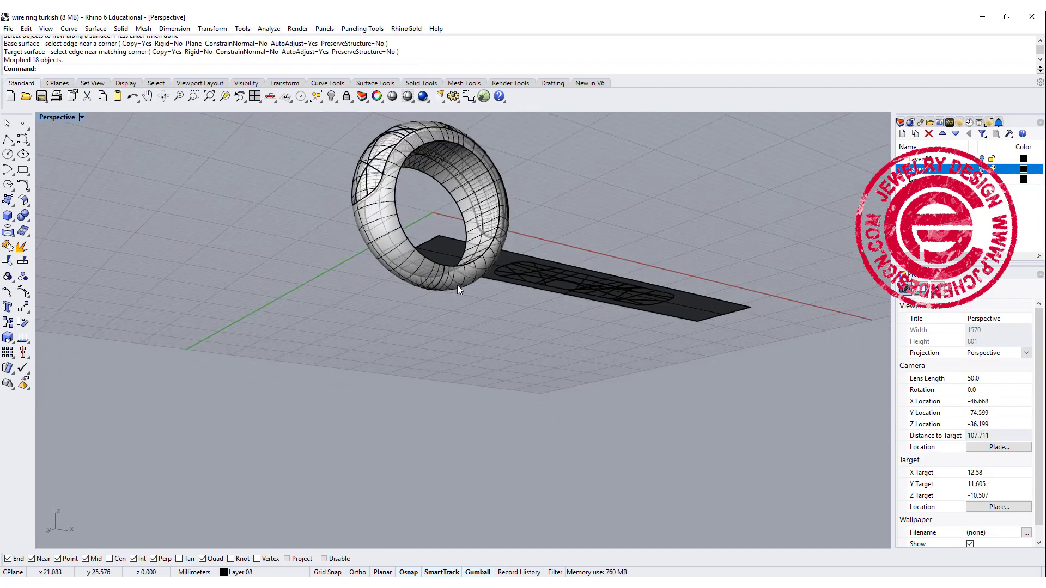
Inspect the flowed curves around the ring and undo the surface flow
right_drag(432, 250, 365, 289)
scroll(356, 297, up, 6)
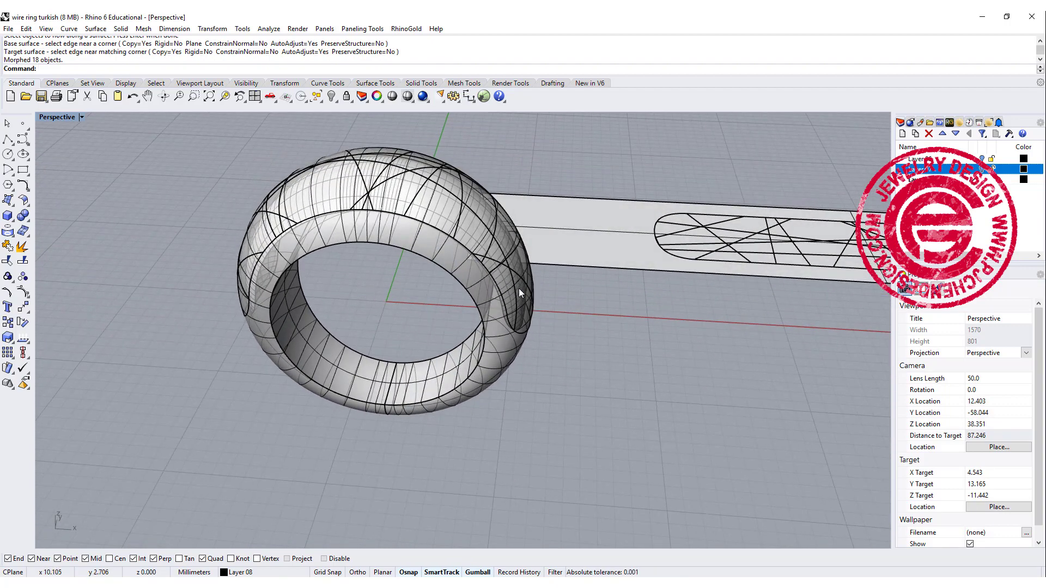
scroll(471, 354, down, 3)
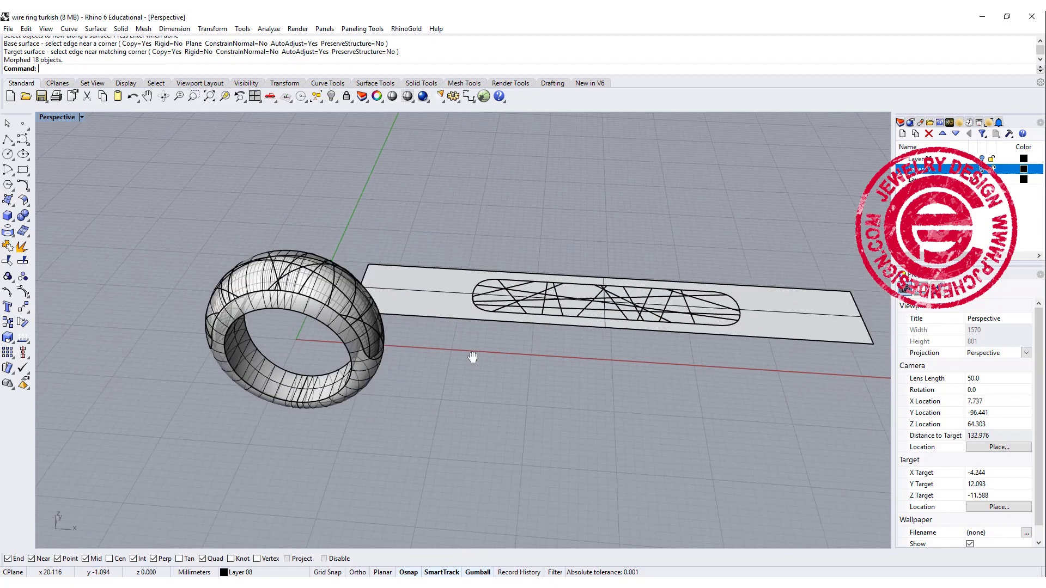
key(ctrl+z)
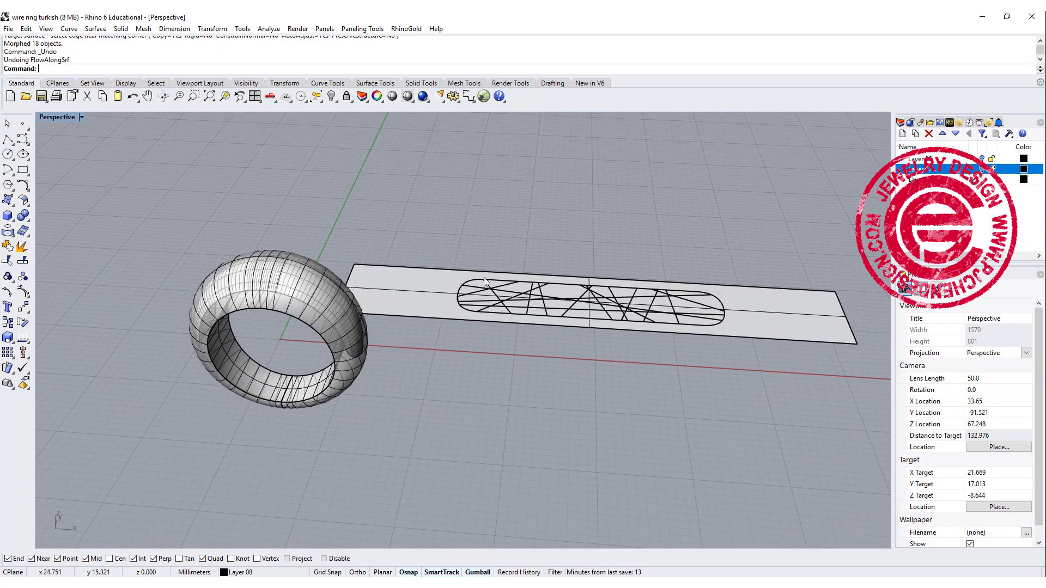
Move the rounded outline and wire lines -0.6 mm vertically, below the flat rectangular surface
drag(404, 214, 805, 455)
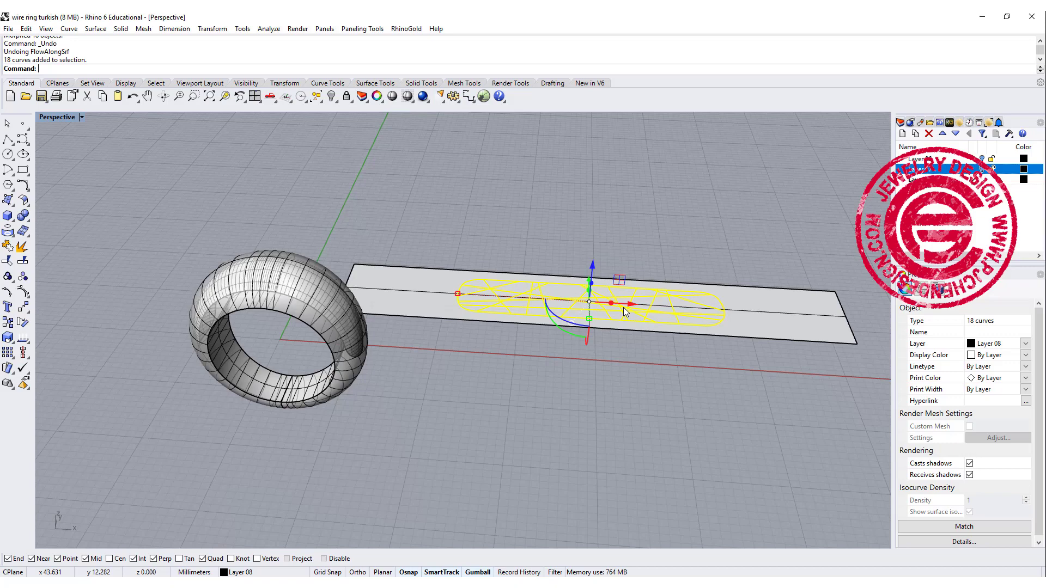
right_drag(623, 307, 595, 237)
click(588, 238)
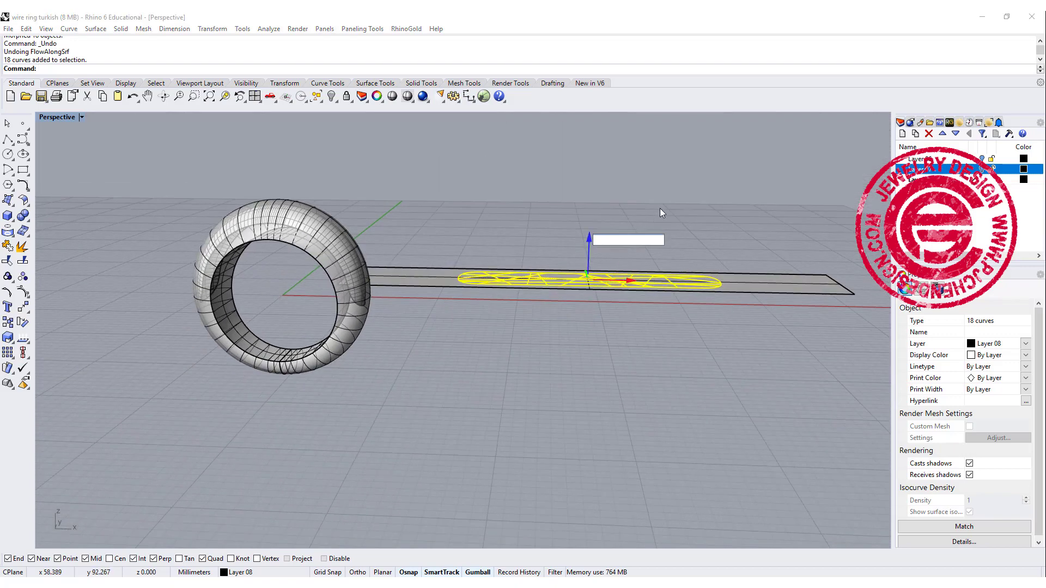
text(-1)
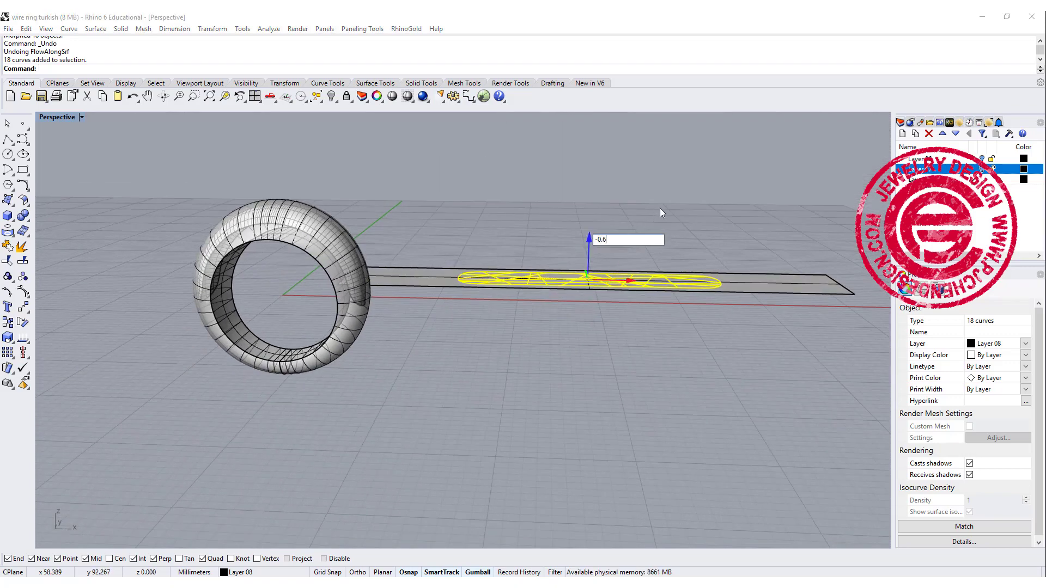
key(Return)
click(659, 208)
right_drag(327, 212, 321, 241)
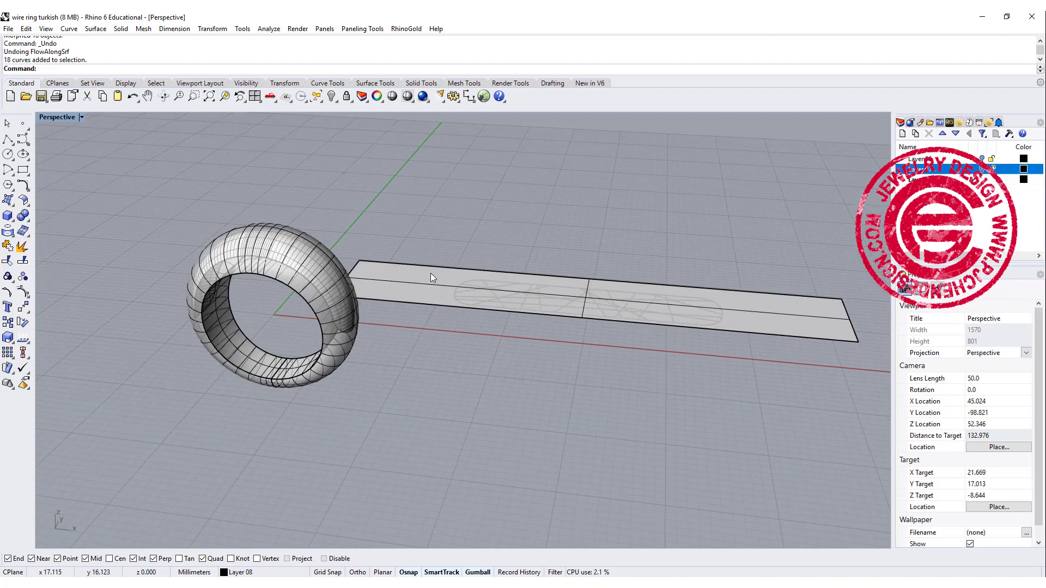
Flow the lowered outline and wire lines from the flat rectangular surface onto the ring's offset surface with FlowAlongSrf, picking matching corners
drag(444, 227, 839, 462)
right_drag(481, 210, 432, 270)
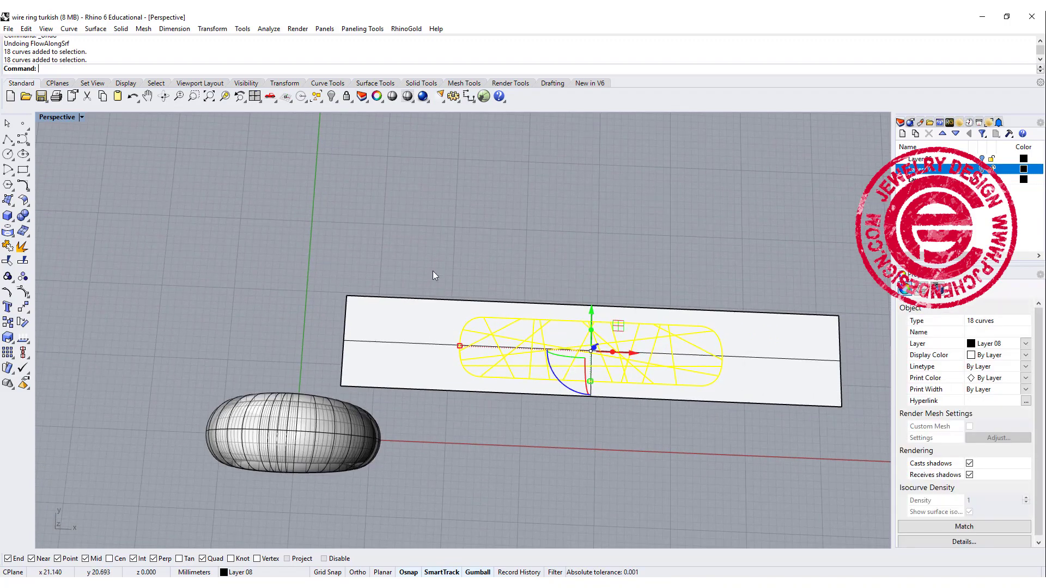
text(FlowAlongSrf)
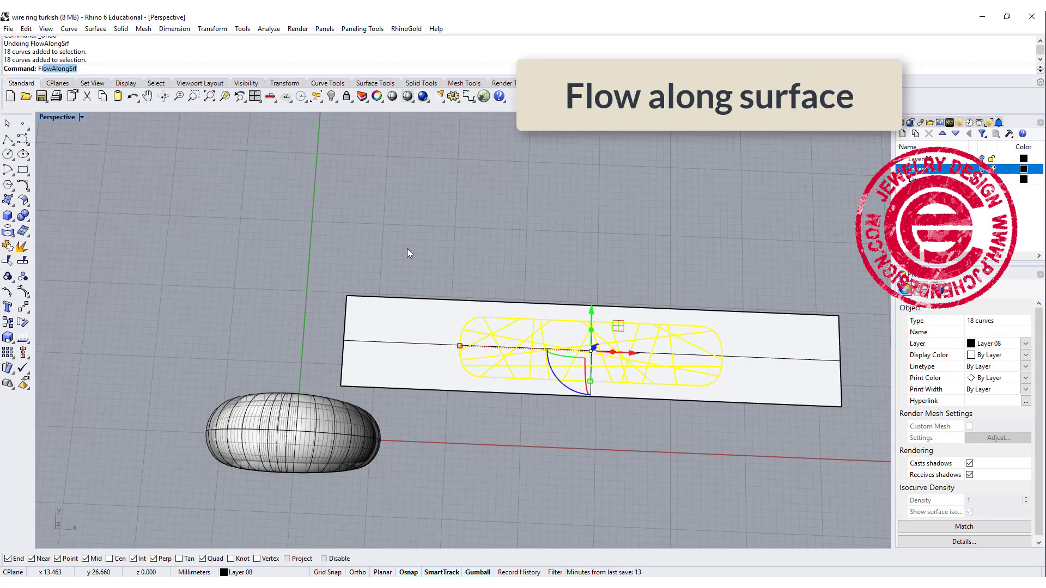
key(Return)
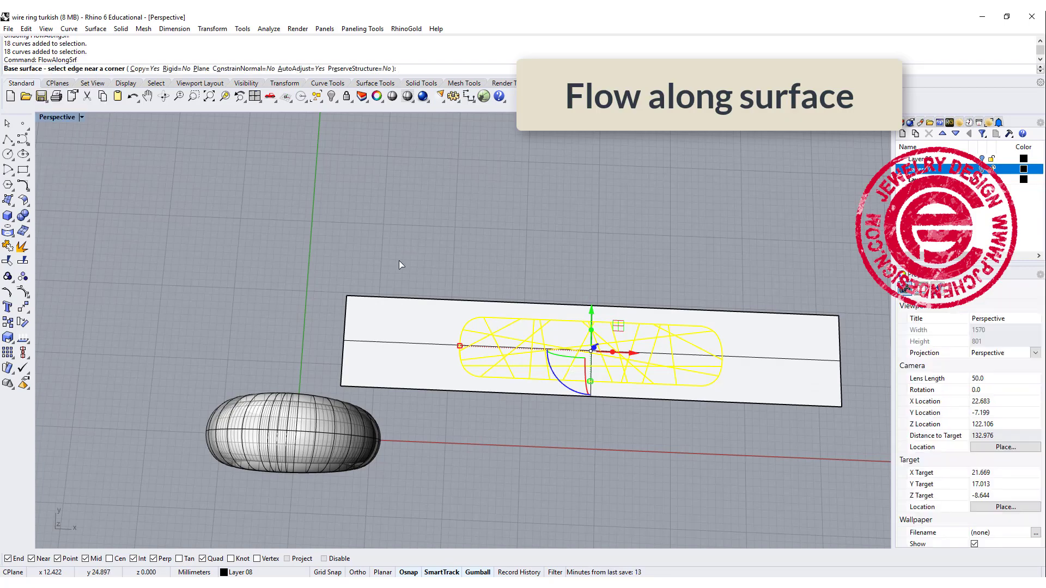
click(346, 307)
right_drag(347, 307, 375, 354)
scroll(326, 311, up, 8)
click(324, 331)
scroll(343, 275, down, 8)
Hide the solid ring body, leaving the offset surface and flowed curves in view
scroll(397, 308, up, 5)
click(422, 401)
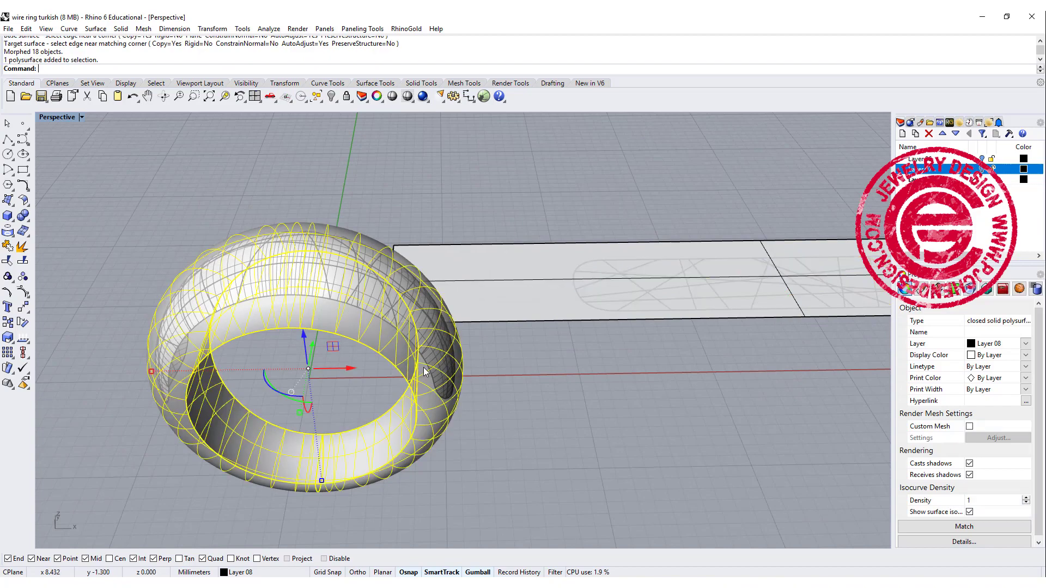
click(331, 97)
right_drag(404, 338, 381, 358)
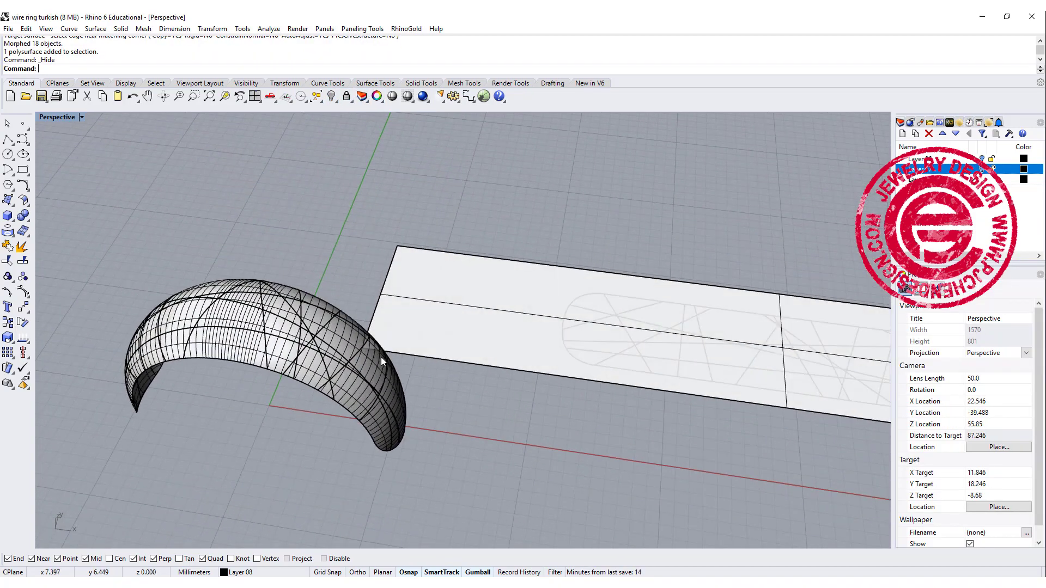
Pipe the flowed curves on the ring, excluding the offset surface from the selection, with a 0.3 mm radius and round caps
scroll(381, 357, down, 5)
drag(140, 254, 526, 529)
scroll(345, 374, up, 5)
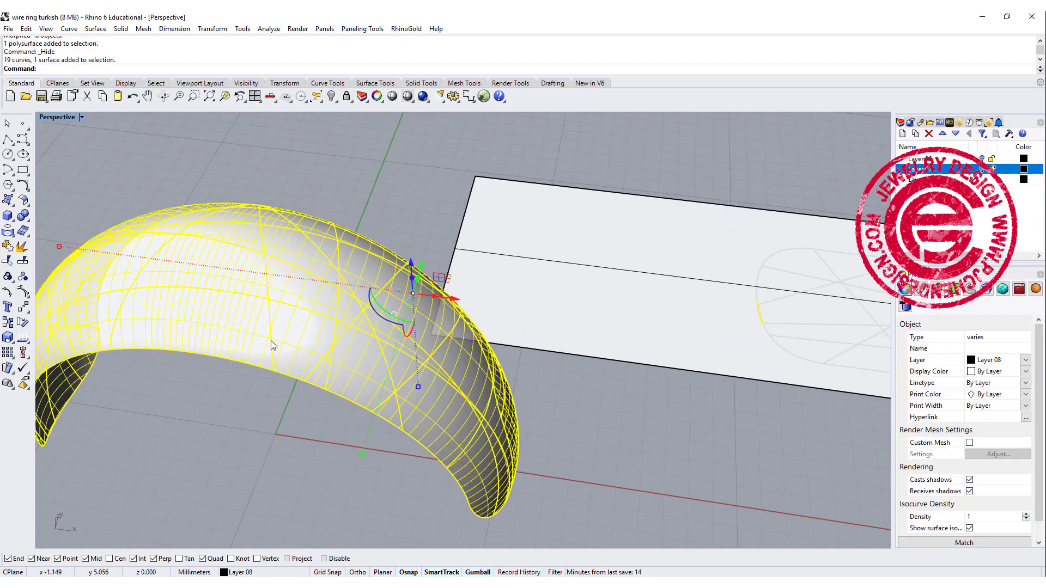
ctrl+click(240, 327)
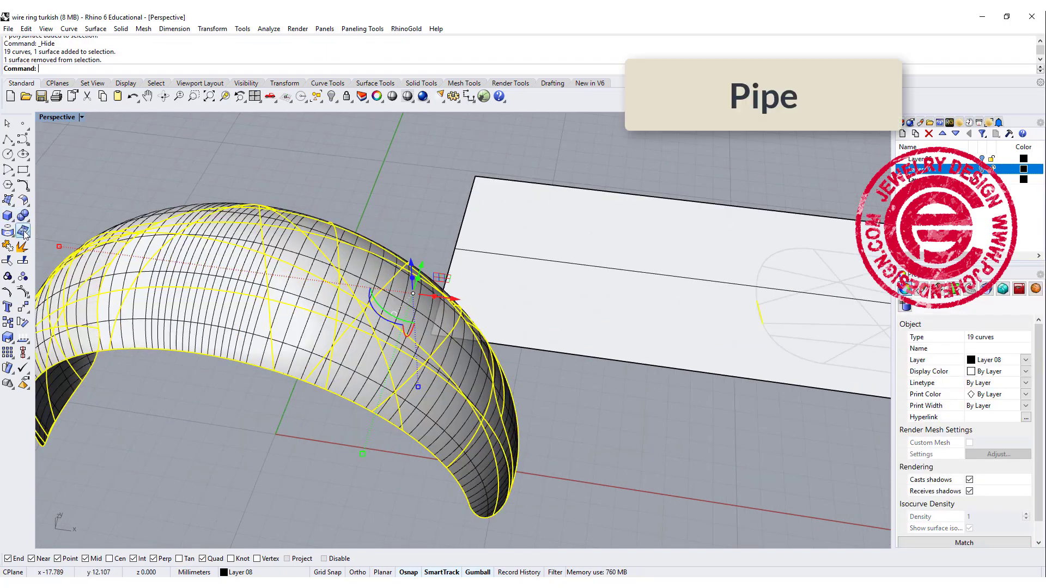
scroll(392, 346, down, 5)
right_drag(392, 346, 362, 323)
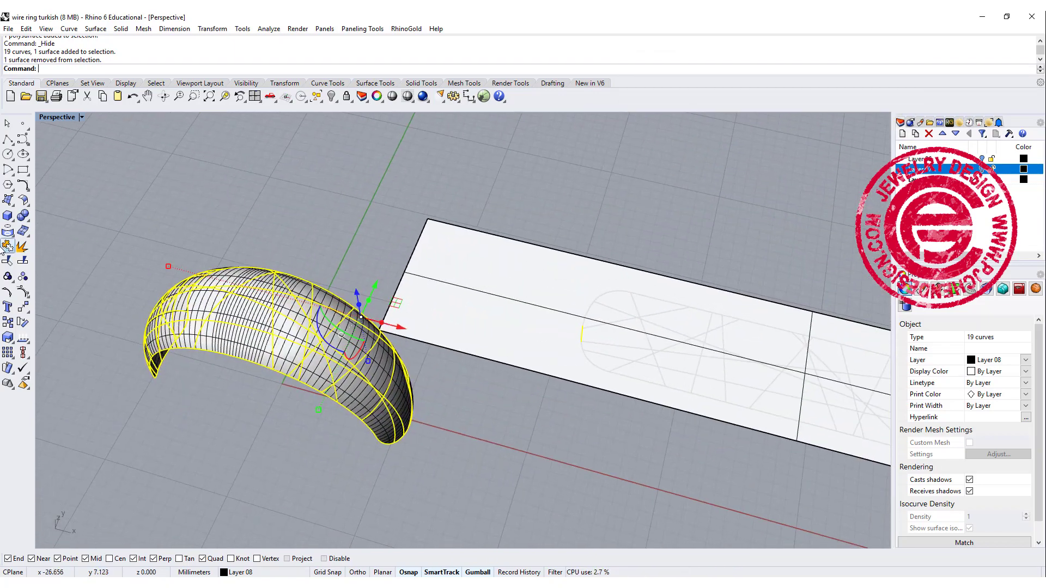
click(12, 222)
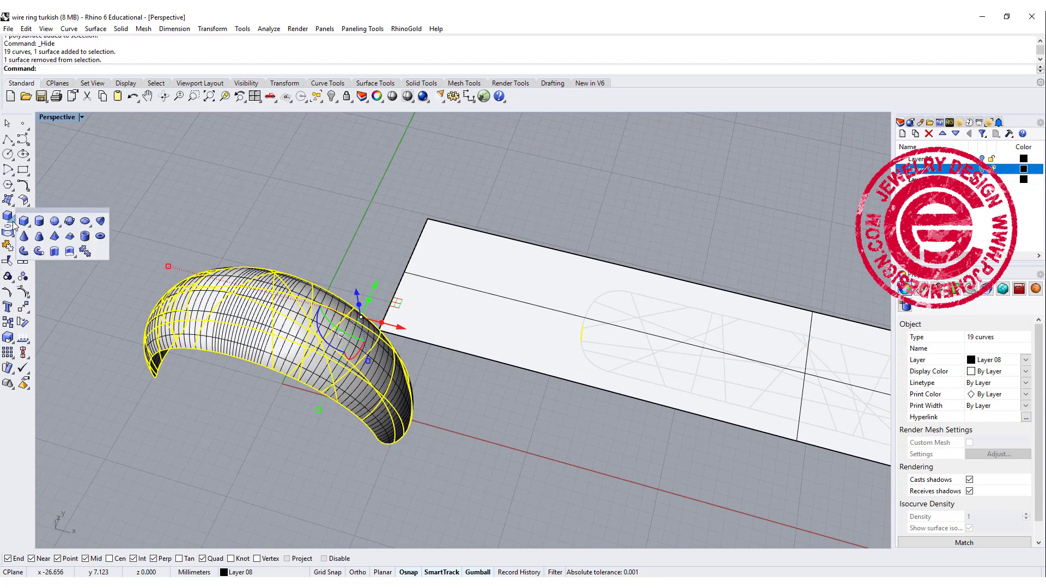
click(37, 250)
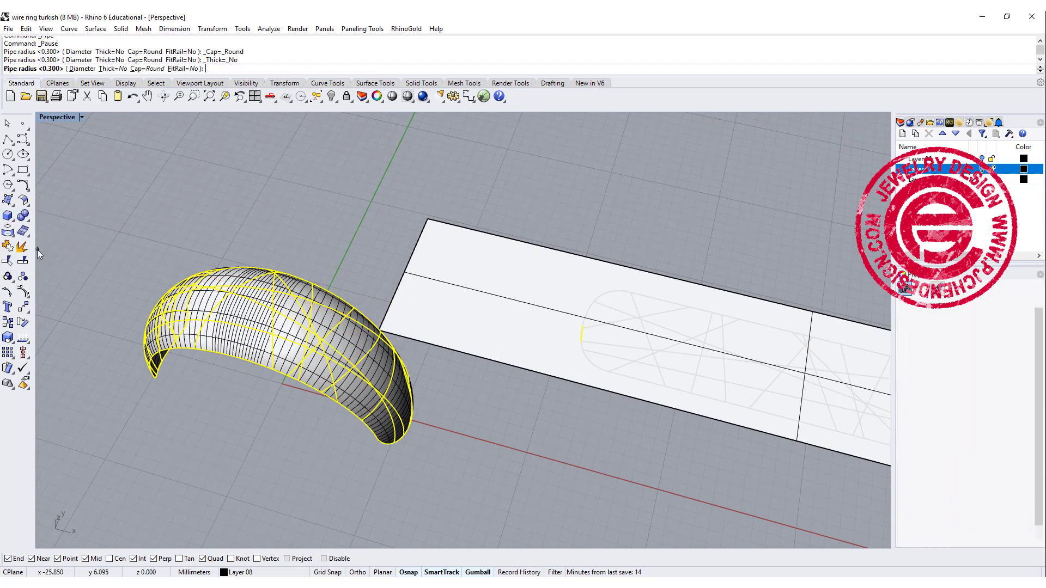
right_click(150, 265)
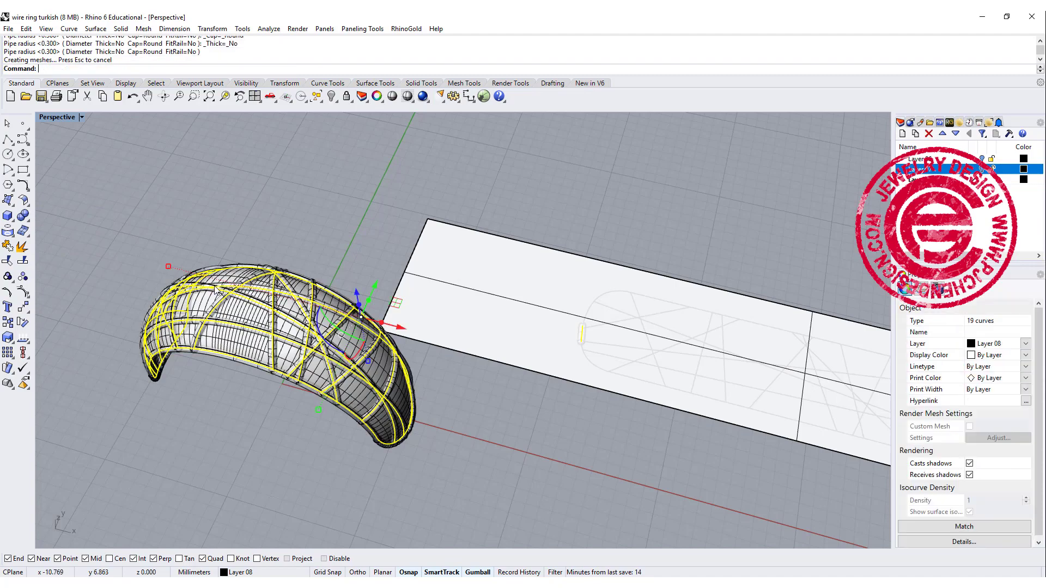
Bring the ring body onto Layer 08 and examine how the wire pipes sit inside its opening
click(264, 254)
scroll(264, 253, down, 4)
scroll(264, 254, down, 4)
right_drag(263, 254, 354, 261)
scroll(282, 316, up, 6)
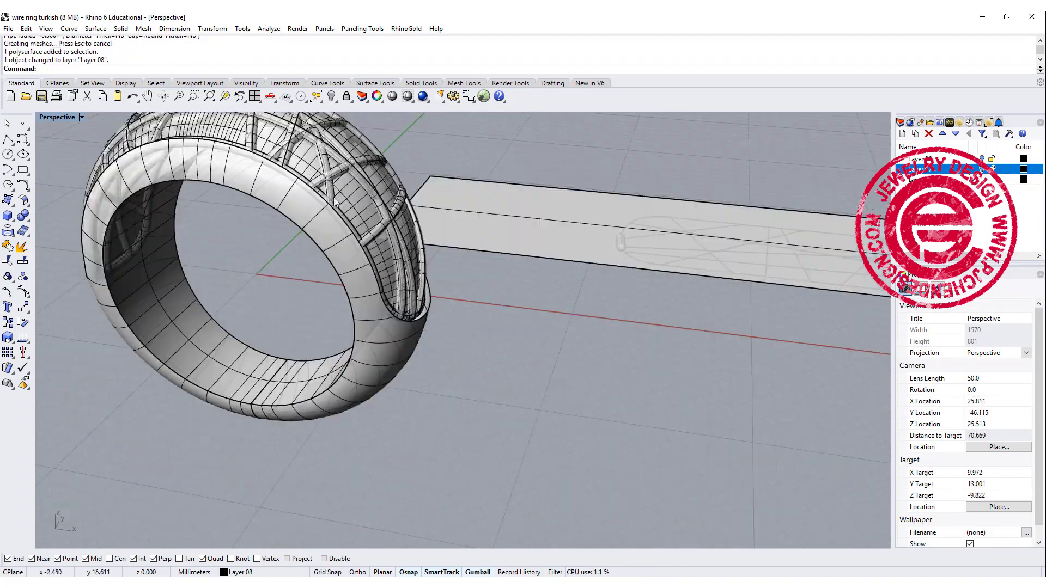
scroll(334, 197, up, 2)
right_drag(333, 197, 363, 270)
scroll(300, 240, up, 4)
scroll(301, 240, up, 2)
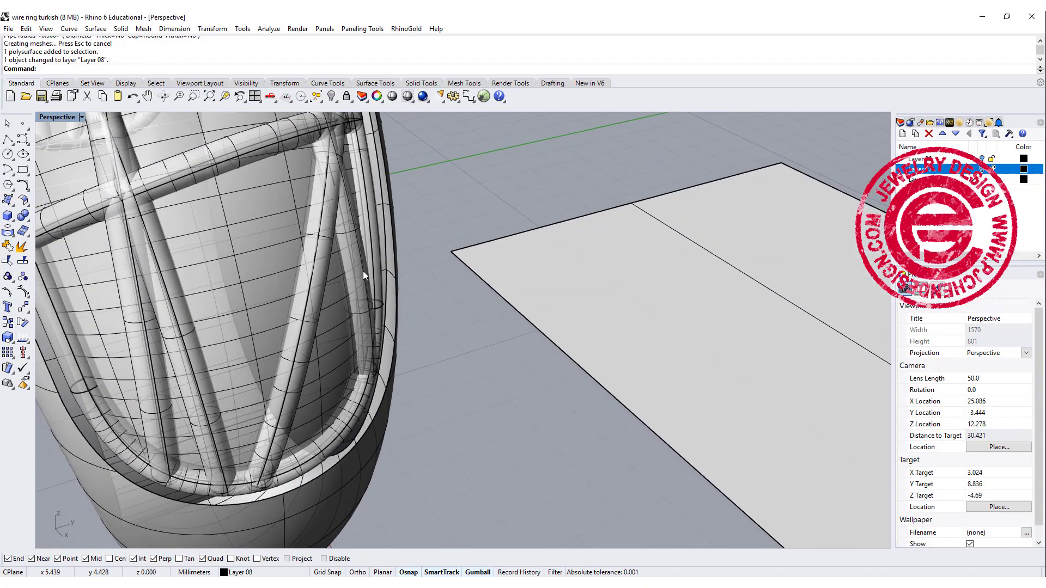
Hide the wire pipes and duplicate all border edges of the inner domed surface with DupEdge
click(336, 323)
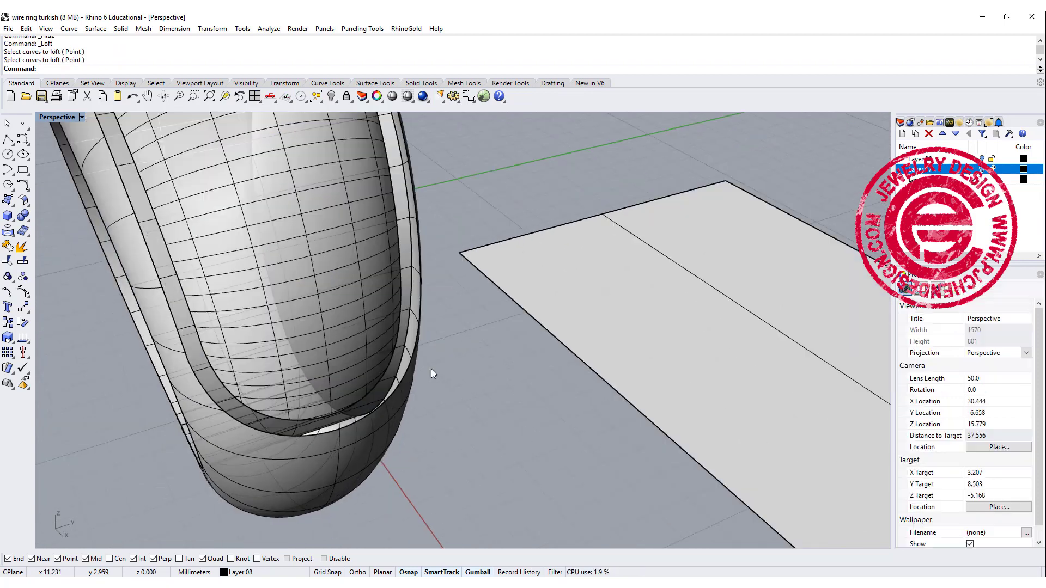
text(DupEdge)
key(Return)
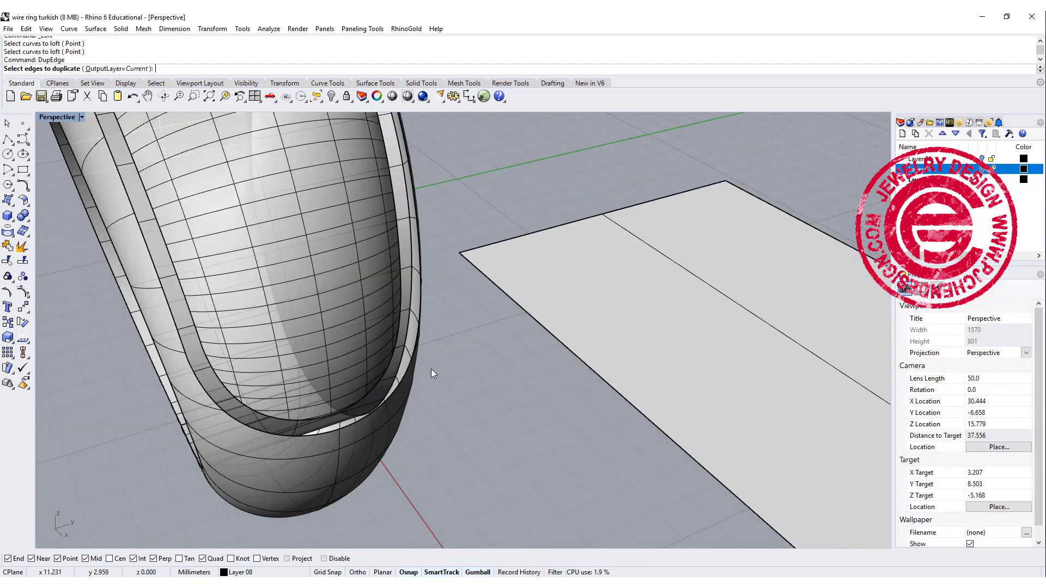
click(399, 348)
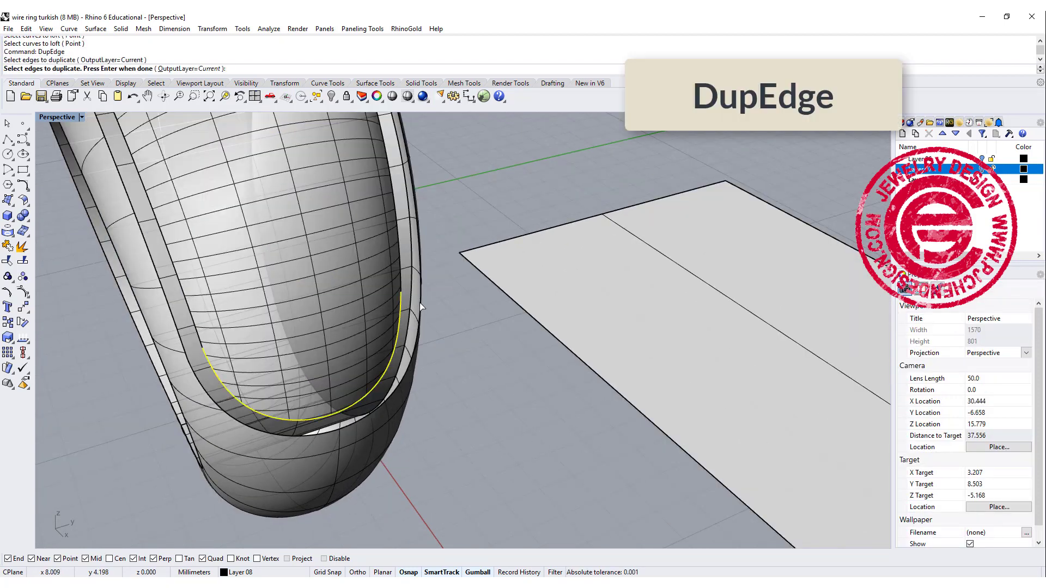
click(401, 281)
click(194, 341)
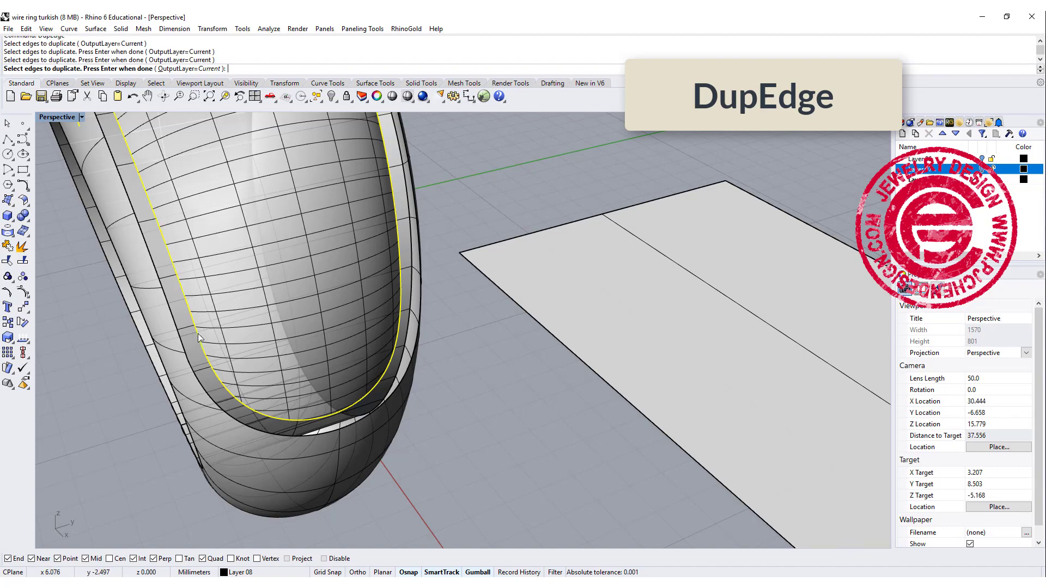
scroll(192, 341, down, 10)
right_drag(191, 342, 379, 440)
scroll(379, 440, up, 4)
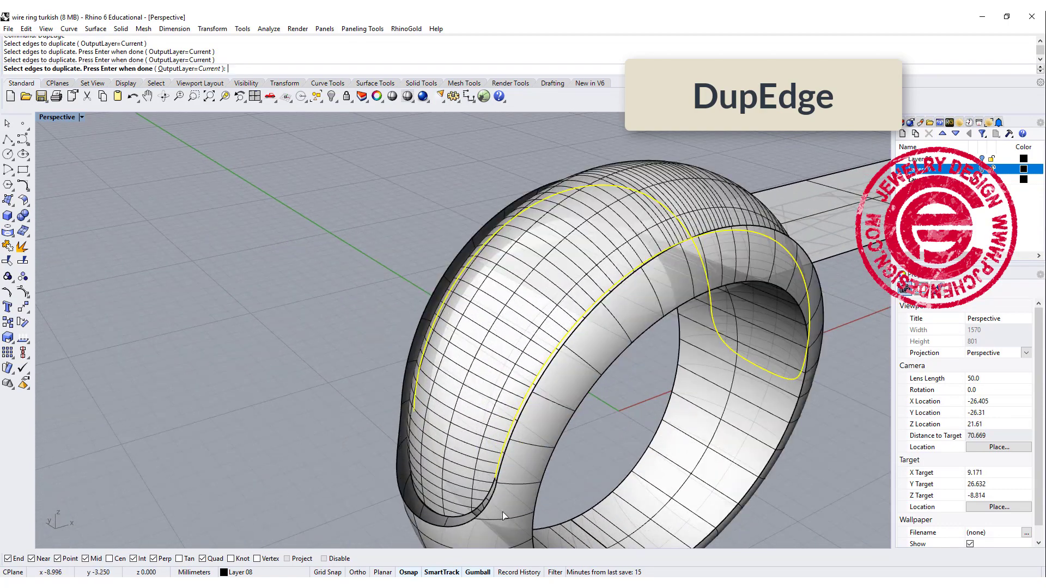
click(488, 496)
key(Return)
Duplicate the outer rim edges around the ring body's opening with DupEdge, covering both rounded ends and both long sides
click(492, 499)
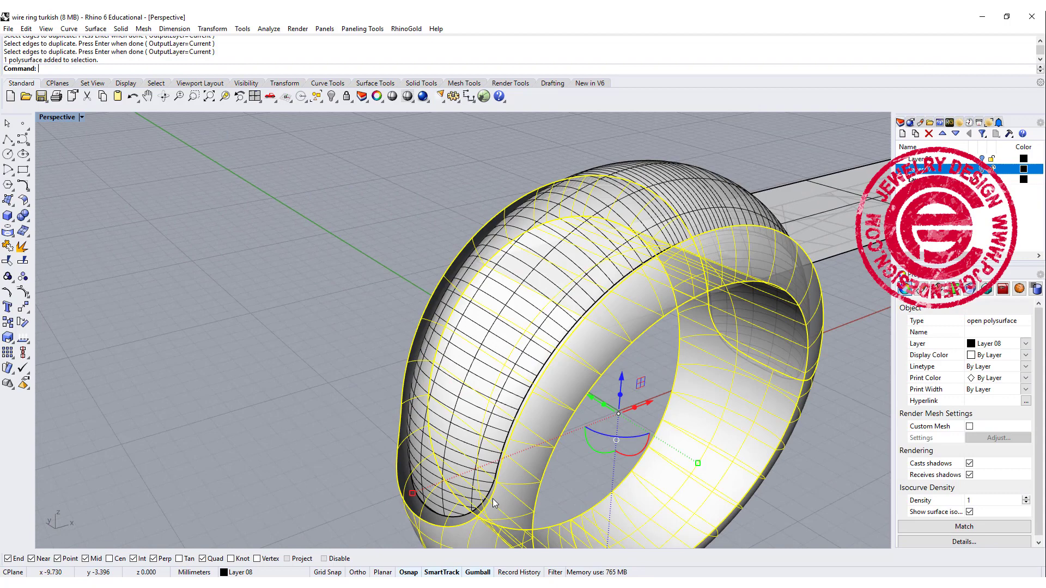
click(556, 494)
right_click(550, 491)
click(496, 492)
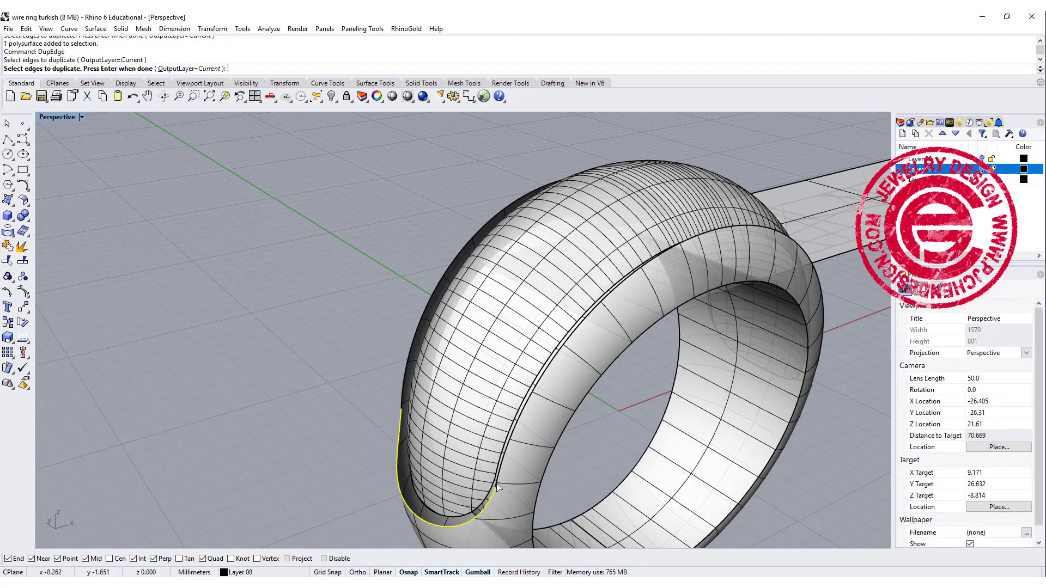
click(505, 471)
scroll(724, 321, down, 4)
right_drag(730, 316, 494, 327)
right_drag(291, 333, 333, 333)
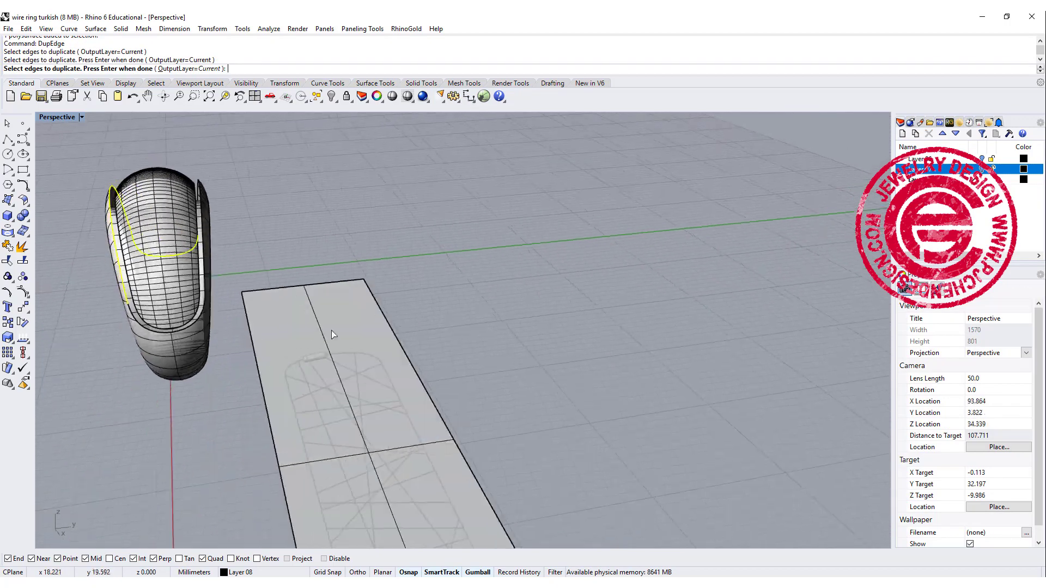
scroll(147, 332, up, 2)
click(159, 335)
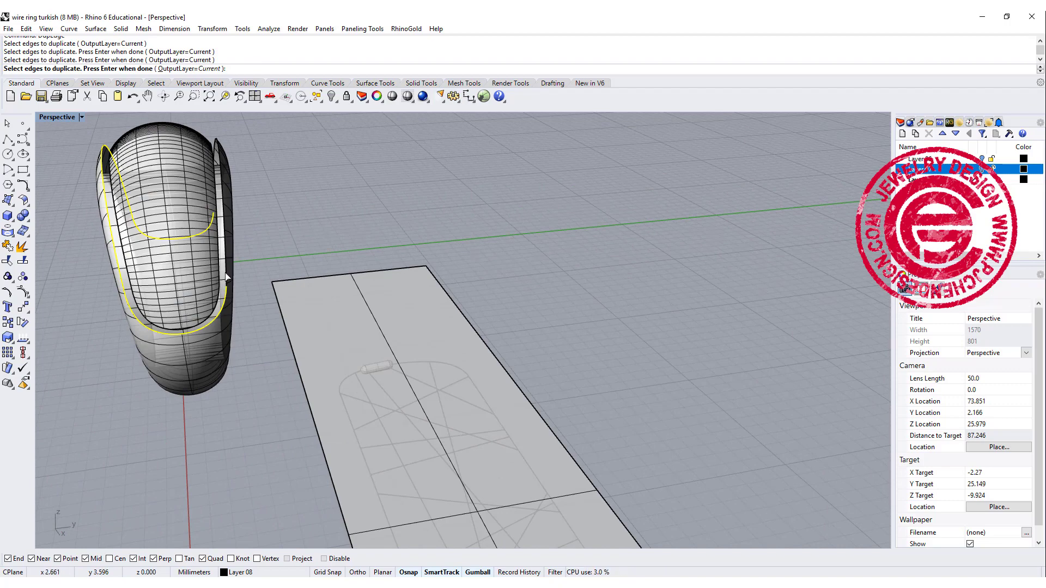
click(226, 272)
scroll(234, 273, down, 5)
right_drag(235, 274, 285, 295)
right_click(304, 296)
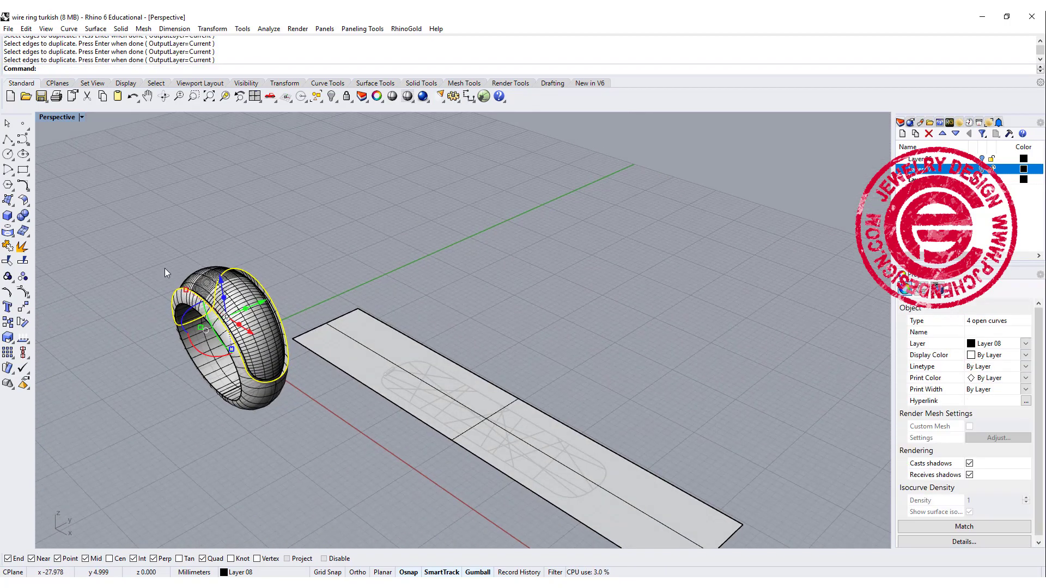
Join the duplicated edge curves around the ring opening
drag(165, 268, 423, 472)
drag(74, 202, 415, 444)
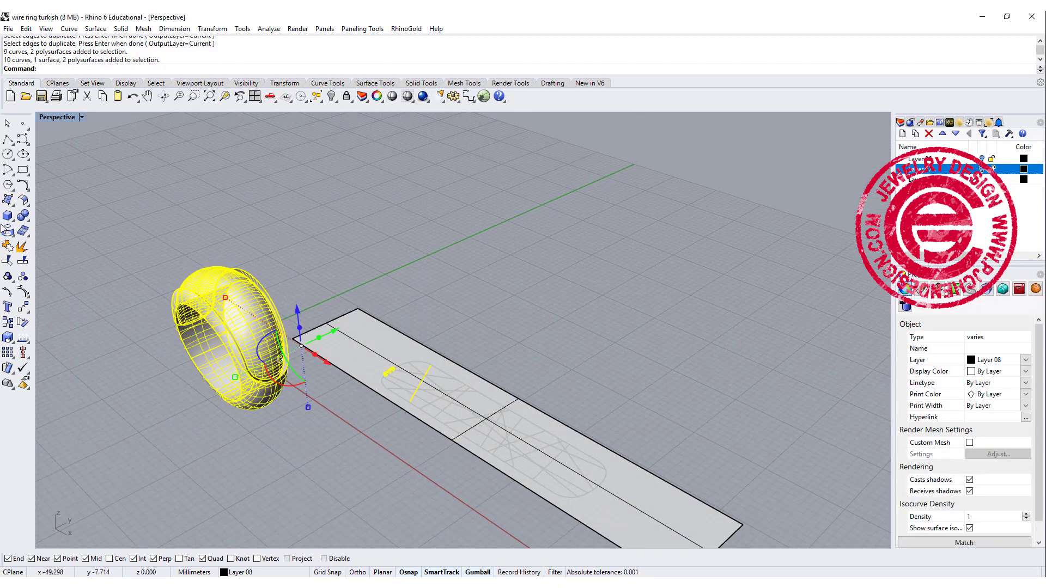
click(7, 247)
key(Escape)
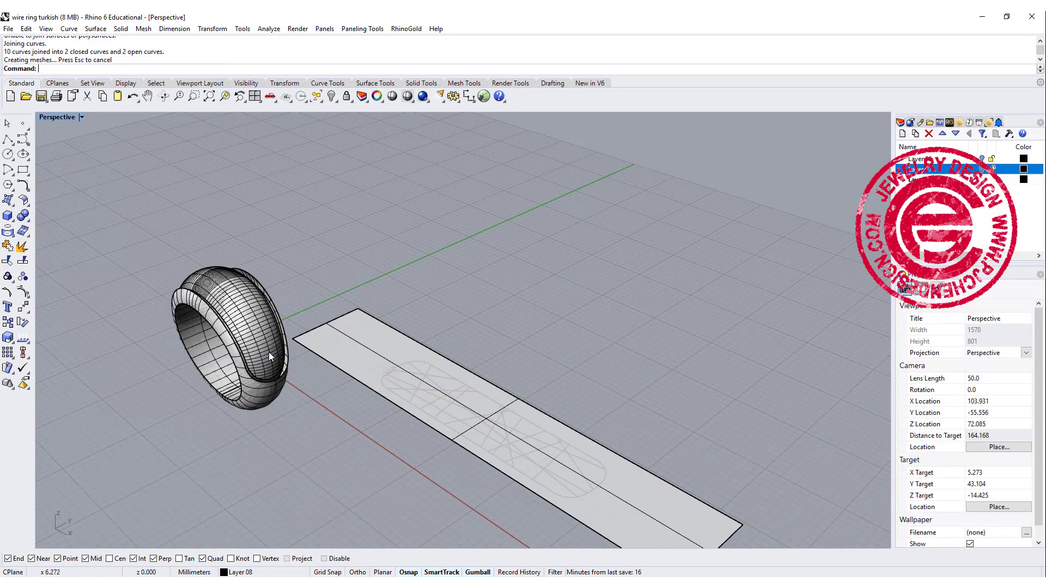
Change the joined outer rim curve and inner border curve to red
scroll(269, 352, up, 2)
click(269, 352)
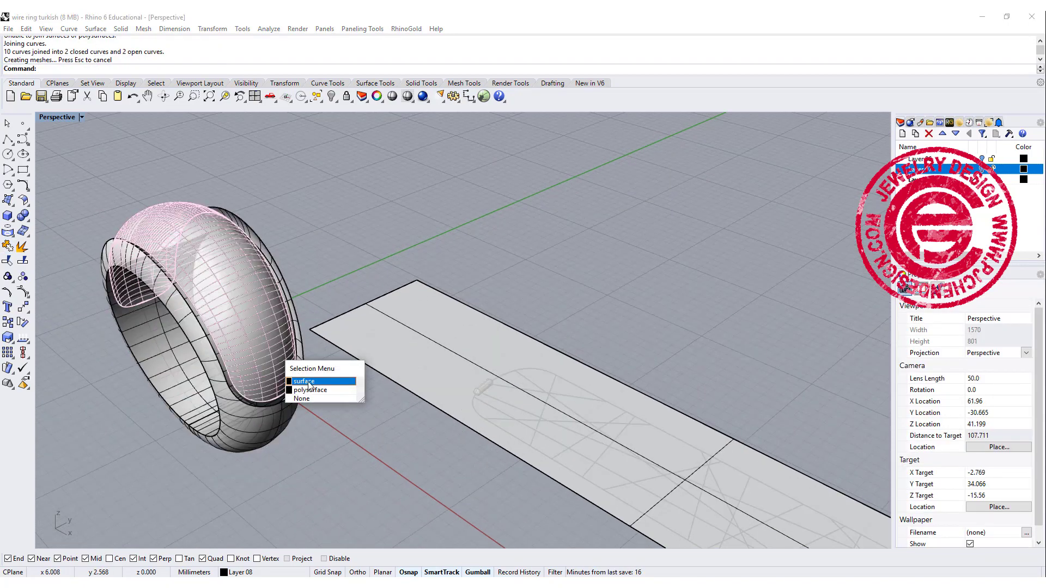
click(308, 383)
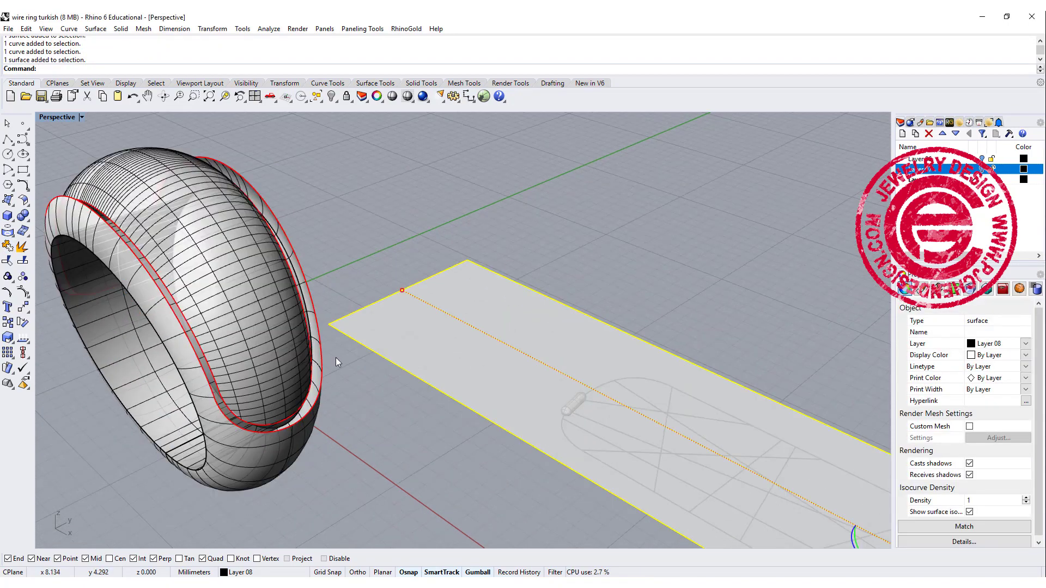
scroll(430, 364, down, 3)
click(483, 439)
mouse_move(429, 364)
right_down()
mouse_move(483, 440)
mouse_move(445, 366)
right_up()
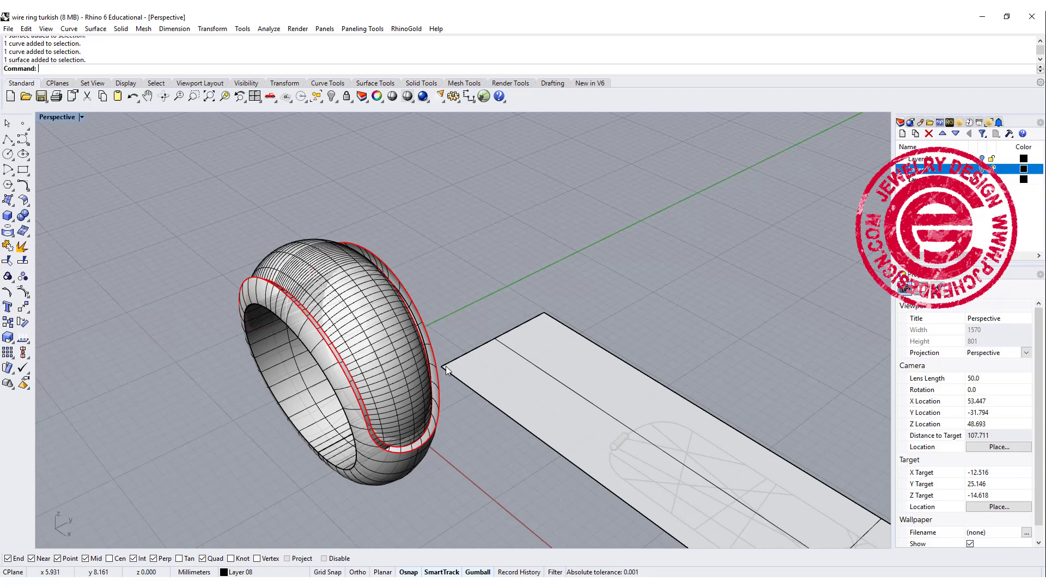
Start a Loft using the red outer rim curve and the red inner border curve, choosing the curves over the coinciding edges
click(8, 200)
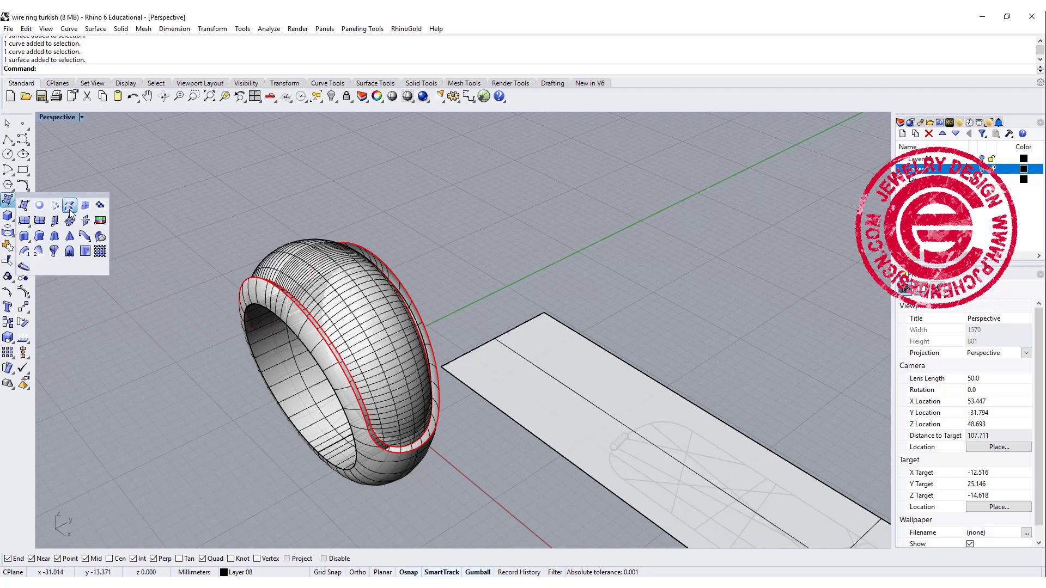
click(70, 206)
scroll(403, 430, up, 4)
click(418, 444)
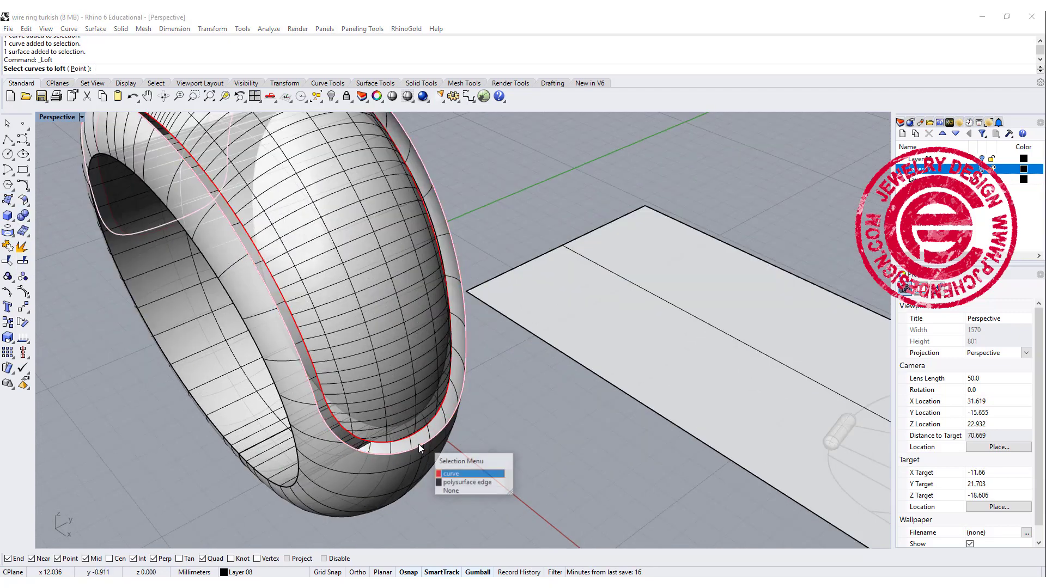
click(448, 473)
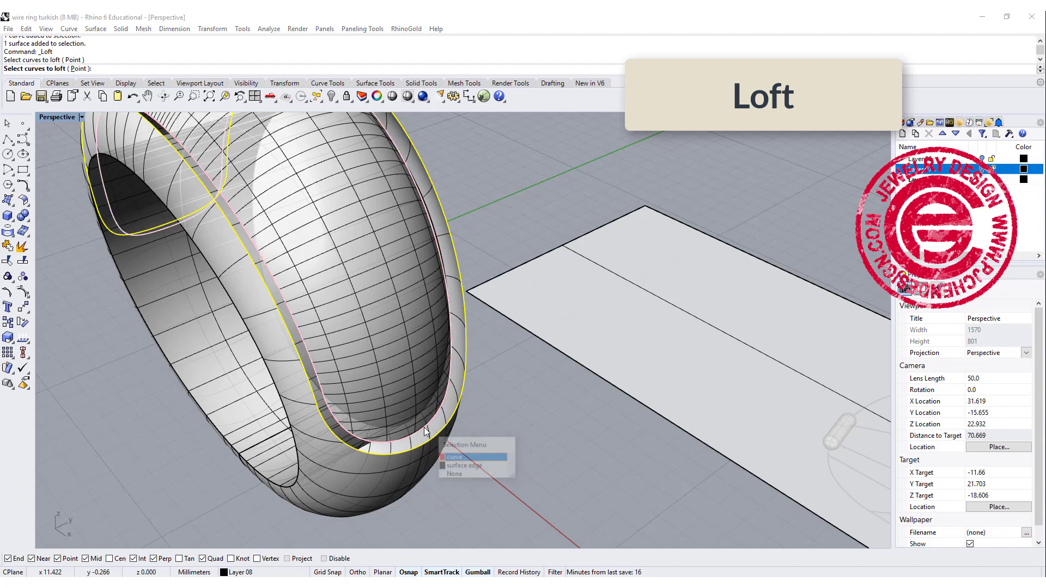
click(443, 459)
right_click(443, 459)
Align both loft seam points at the middle of the opening's rounded end, snapping the outer one to the quadrant
right_drag(444, 458, 626, 381)
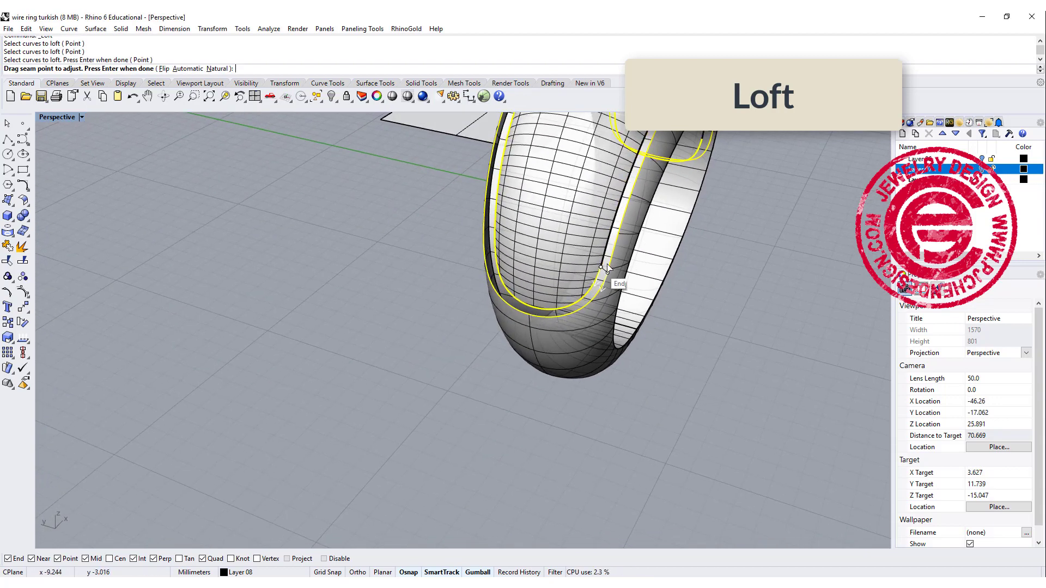
click(601, 267)
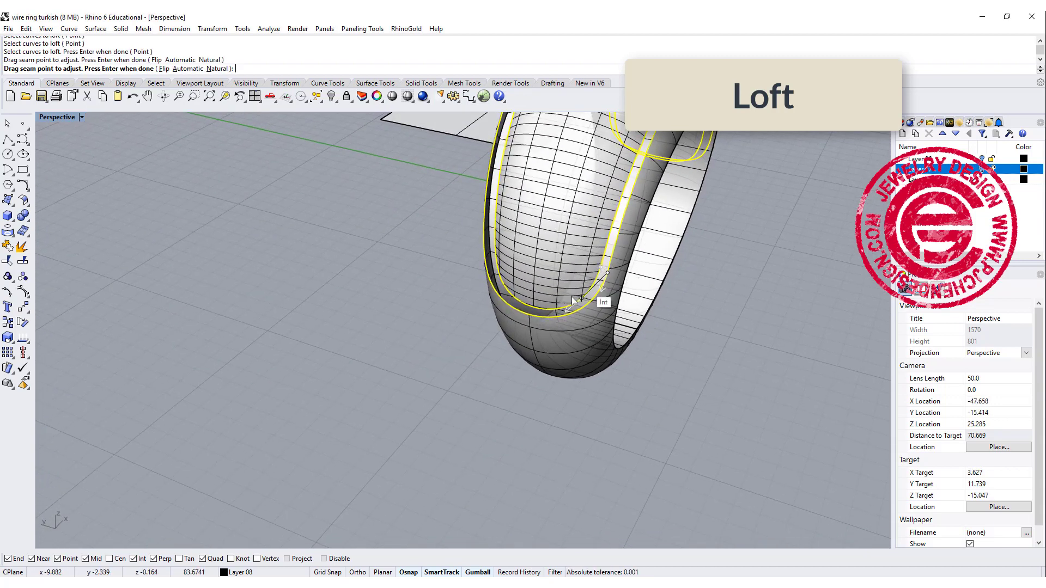
click(534, 308)
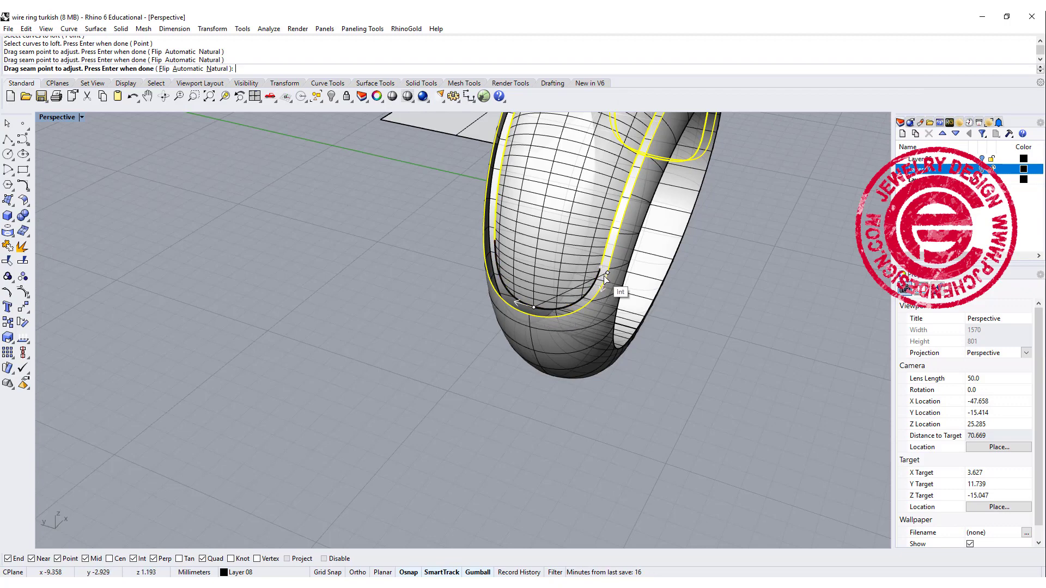
drag(606, 272, 531, 317)
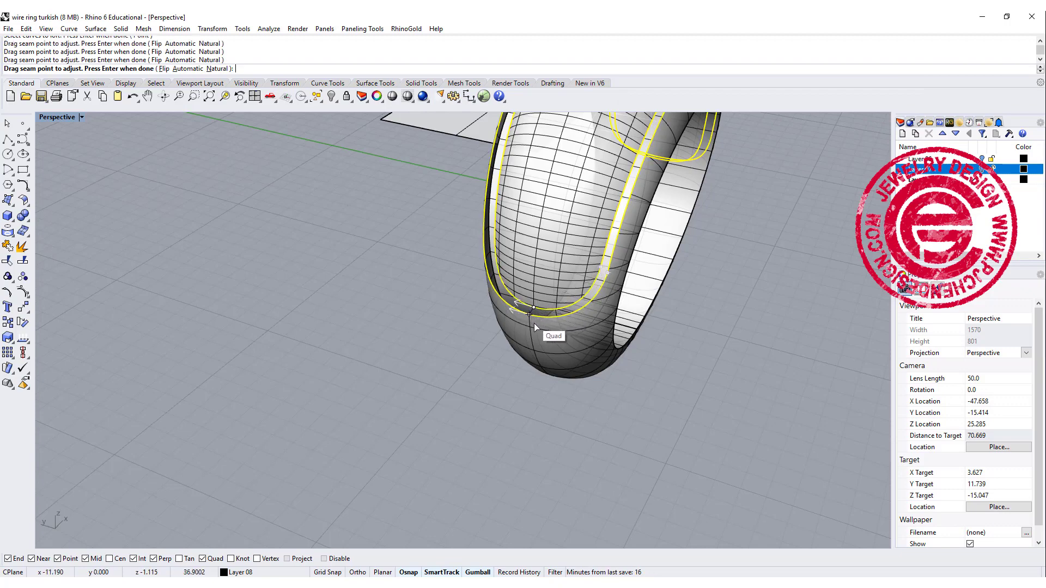
click(534, 323)
right_drag(534, 323, 489, 385)
scroll(428, 400, up, 3)
scroll(429, 401, up, 2)
right_click(339, 423)
Create the lofted rim surface with the Normal style and cross-section curves not simplified
scroll(400, 396, down, 6)
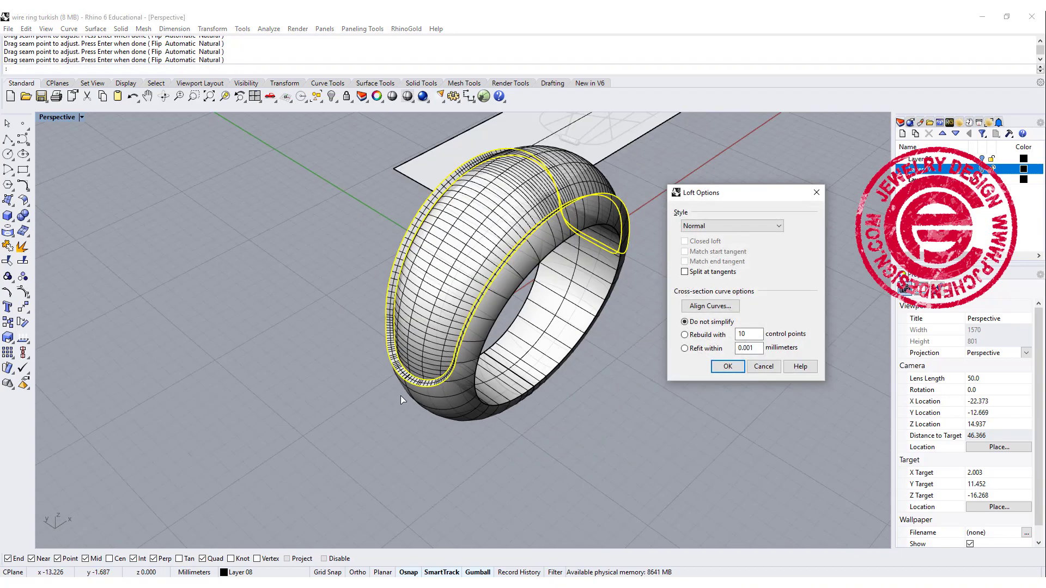
right_drag(400, 396, 421, 385)
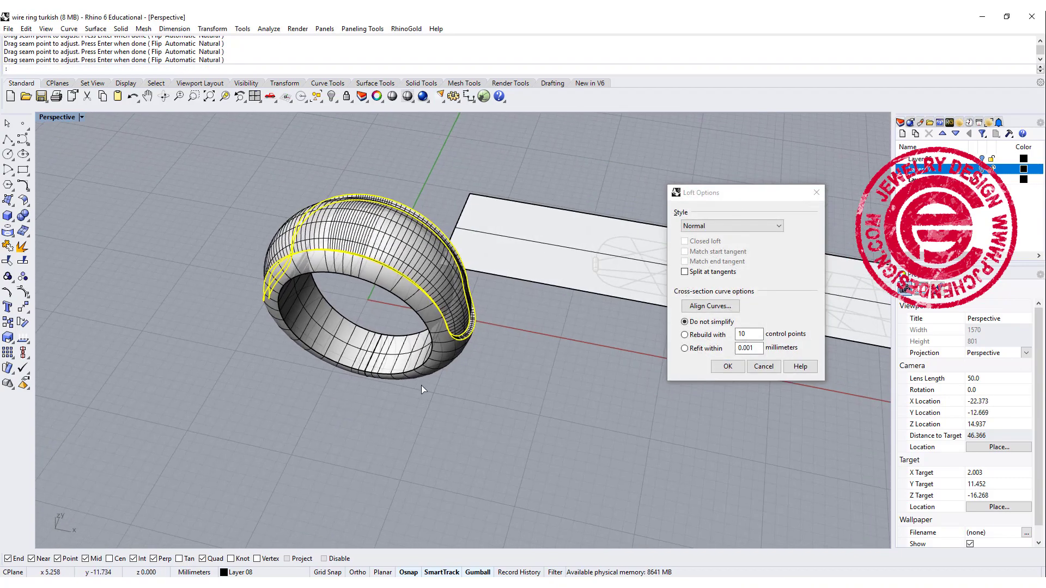
click(723, 367)
right_drag(548, 366, 442, 374)
scroll(383, 302, up, 8)
scroll(383, 302, down, 4)
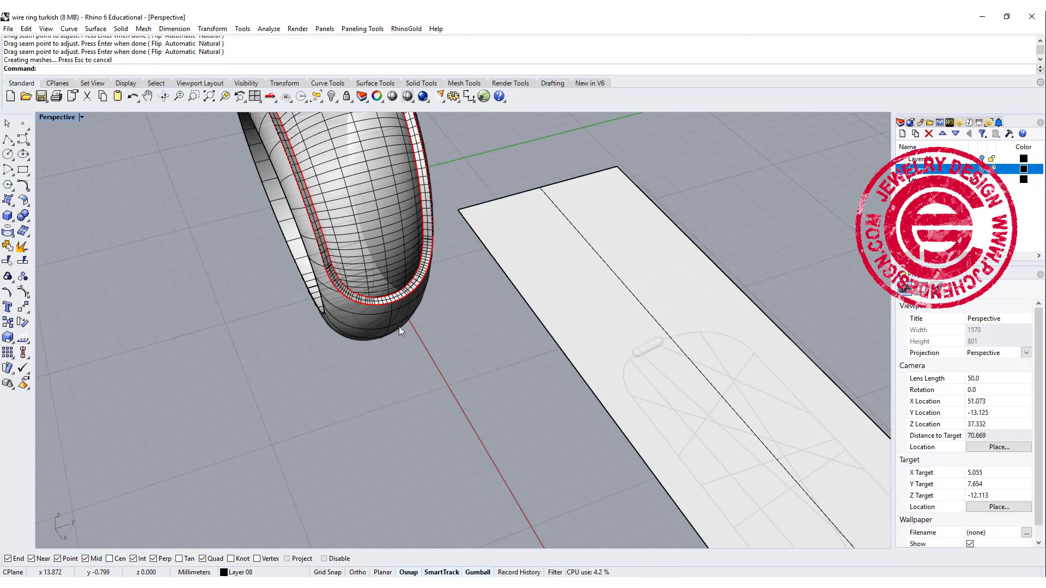
right_drag(399, 326, 378, 272)
Show the hidden wire pipes again and switch to the layers holding the completed green and white ring
key(ctrl+a)
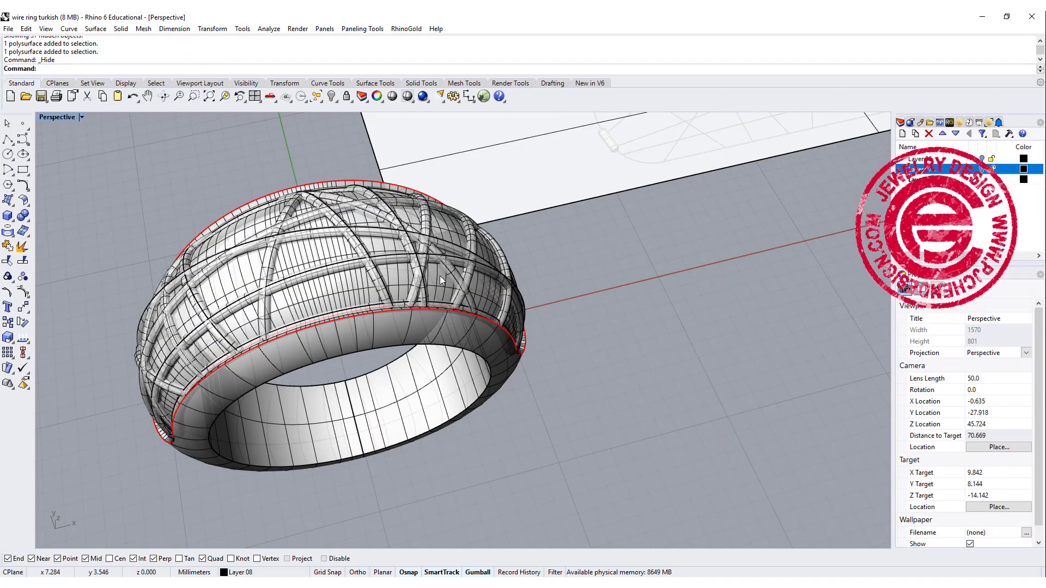
mouse_move(439, 276)
right_down()
mouse_move(403, 219)
mouse_move(474, 285)
mouse_move(402, 293)
mouse_move(457, 284)
right_up()
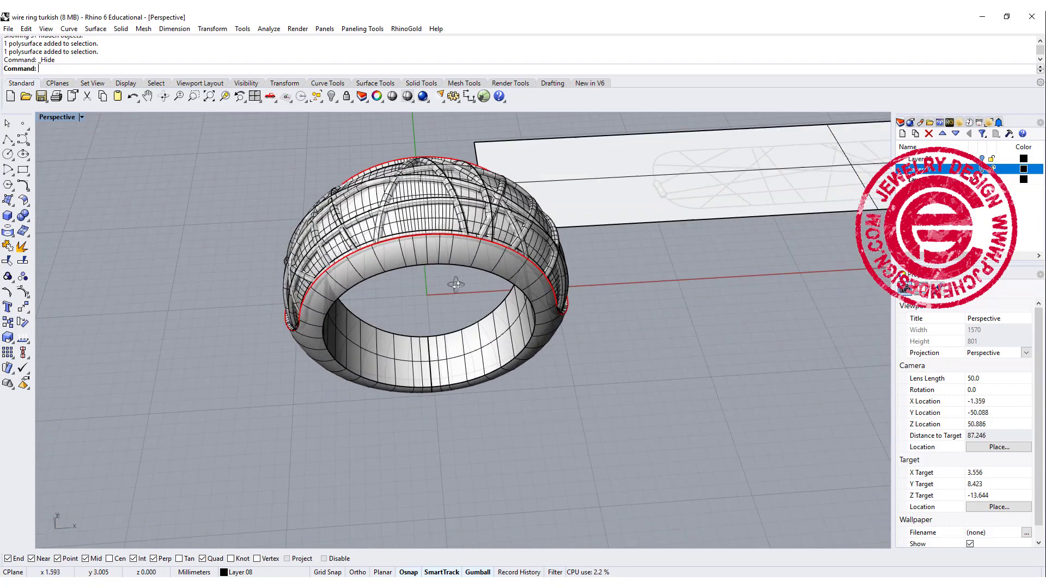
right_drag(449, 238, 395, 263)
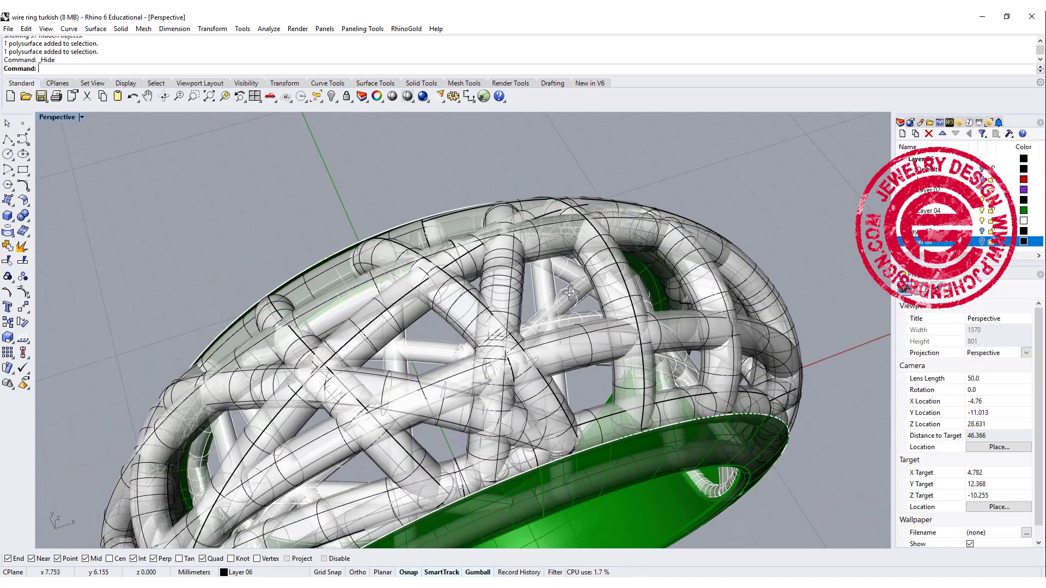
Examine the completed ring from several angles, including how the wires meet the band at the opening's rounded ends
scroll(571, 314, down, 5)
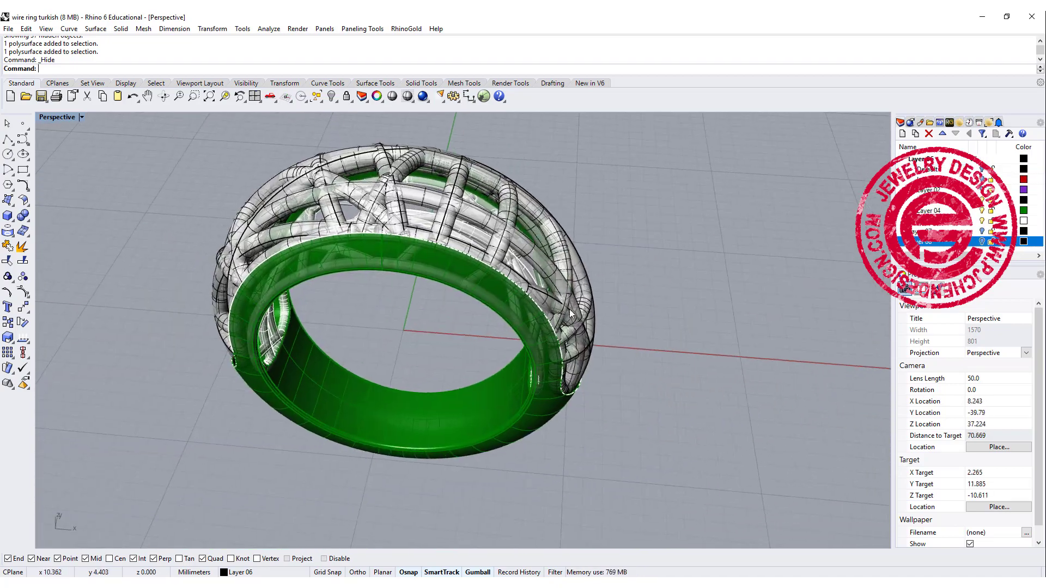
right_drag(571, 314, 530, 358)
scroll(622, 316, up, 4)
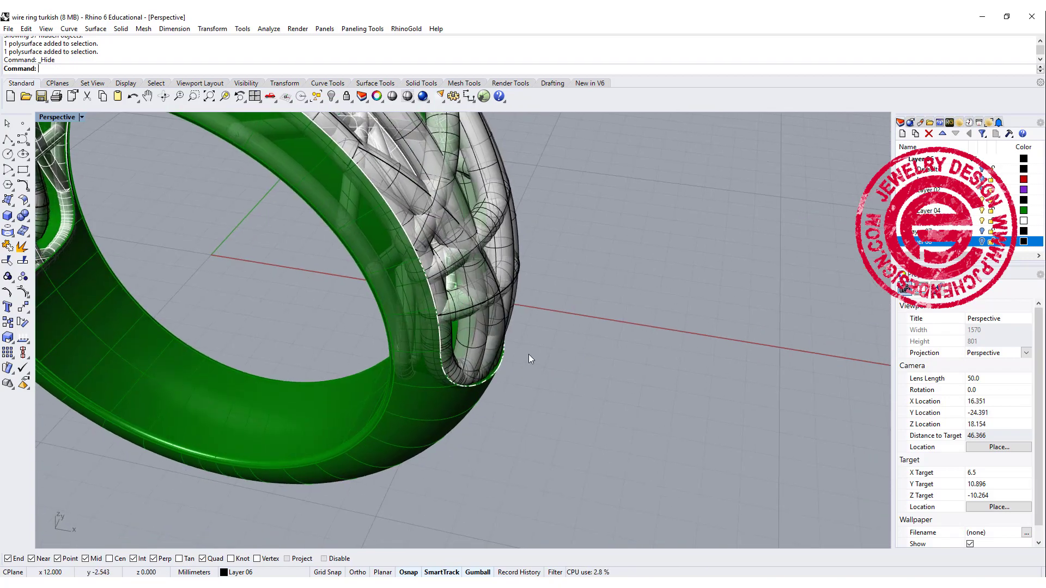
scroll(586, 334, down, 5)
mouse_move(586, 335)
right_down()
mouse_move(599, 397)
mouse_move(616, 252)
mouse_move(610, 369)
mouse_move(731, 362)
mouse_move(555, 443)
mouse_move(569, 334)
right_up()
scroll(569, 335, up, 2)
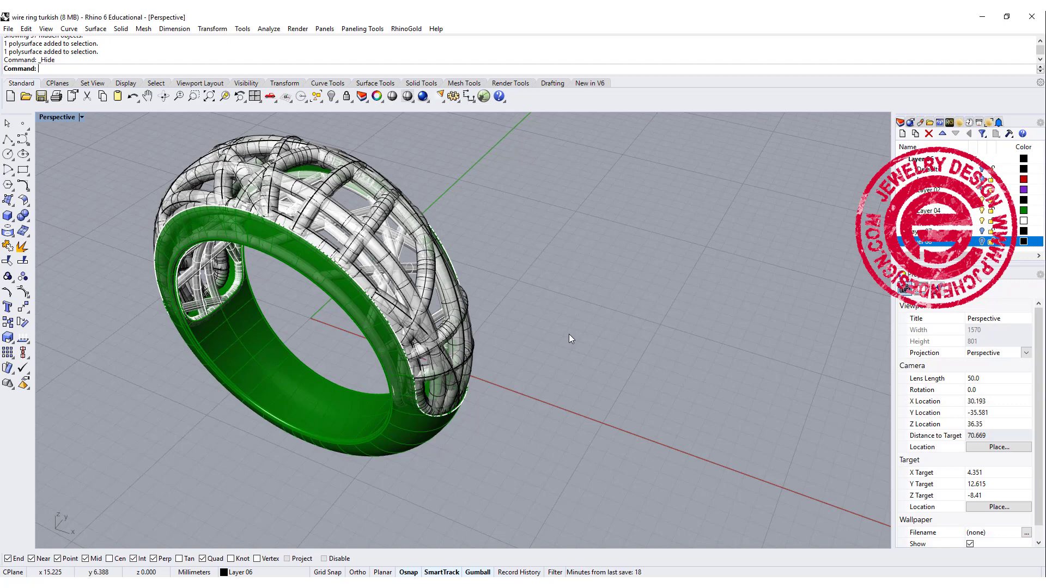
right_drag(569, 334, 569, 338)
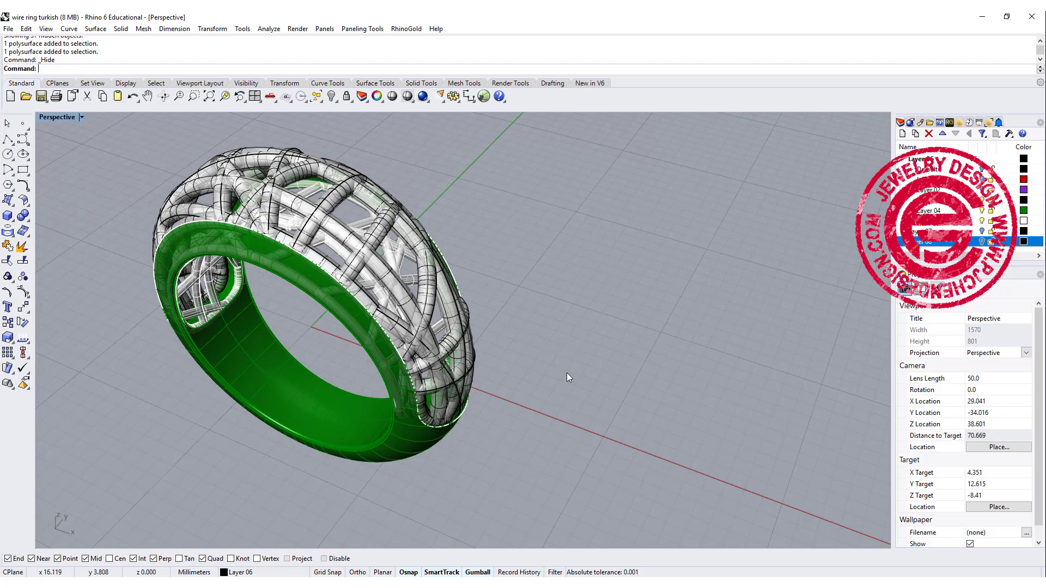
right_drag(569, 338, 570, 377)
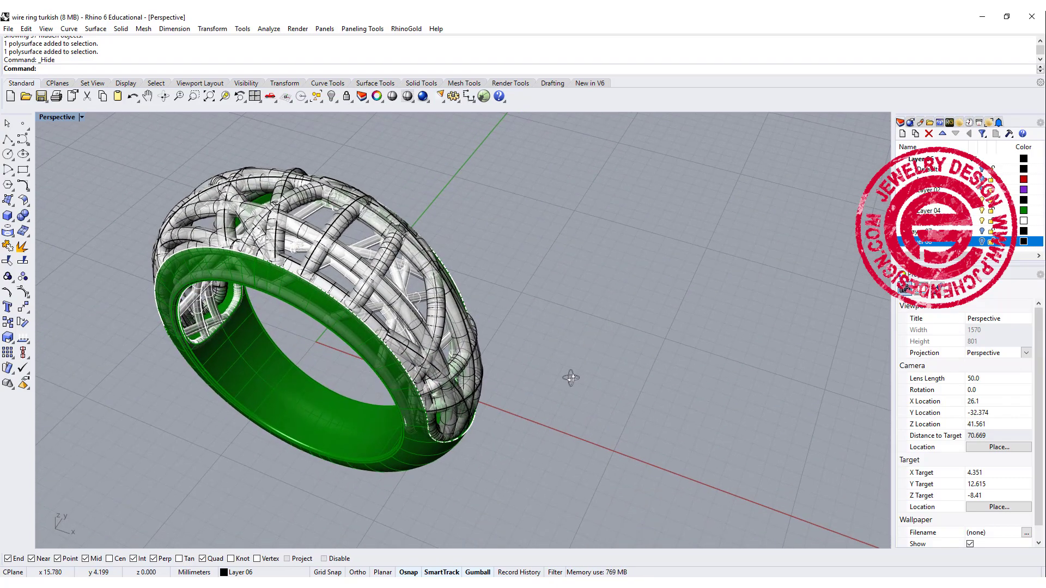